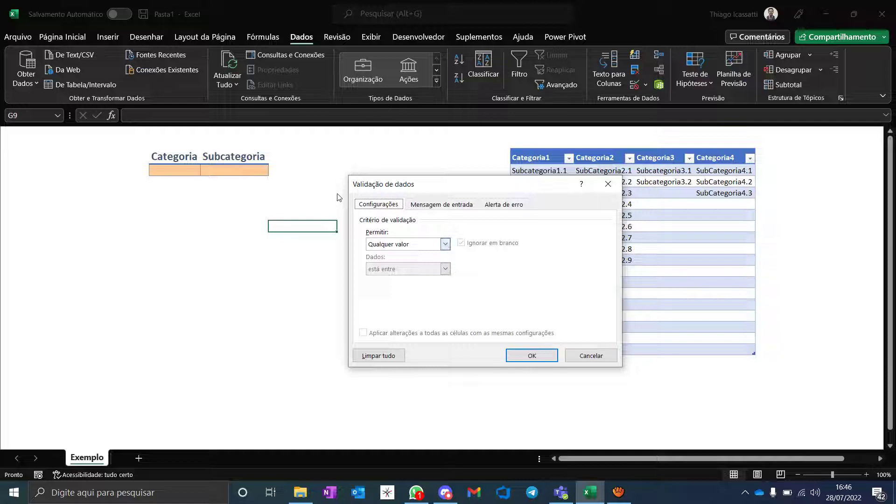
Apply a list validation to cell G9 with the Categoria2 entries =$L$4:$L$12 as its source.
{"action": "key", "text": "alt+Down"}
{"action": "key", "text": "Down"}
{"action": "key", "text": "Down"}
{"action": "key", "text": "Down"}
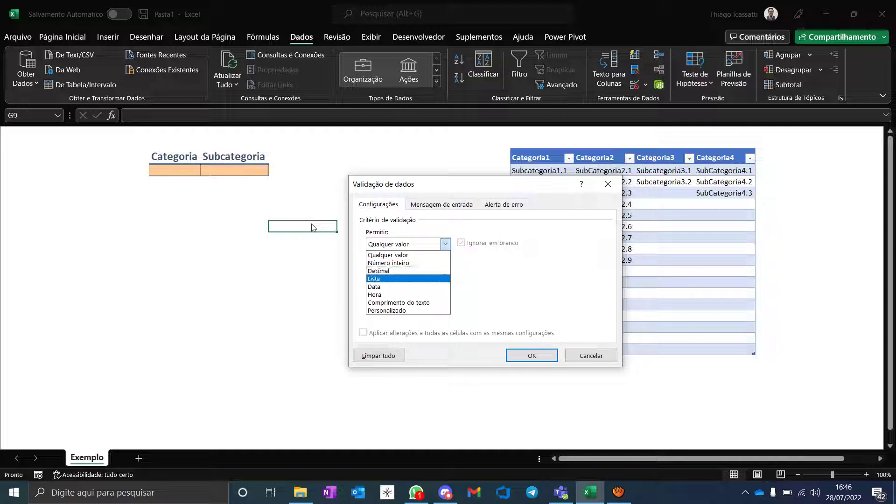
{"action": "key", "text": "Return"}
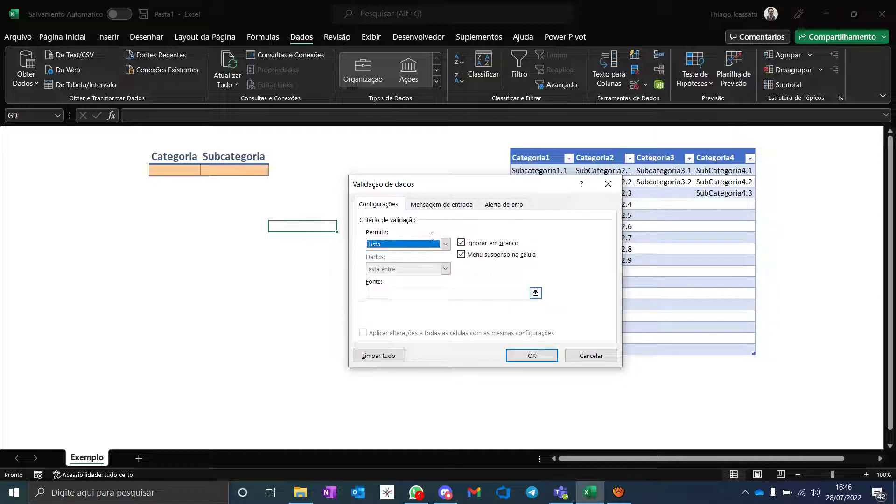
{"action": "left_click", "coordinate": [535, 292]}
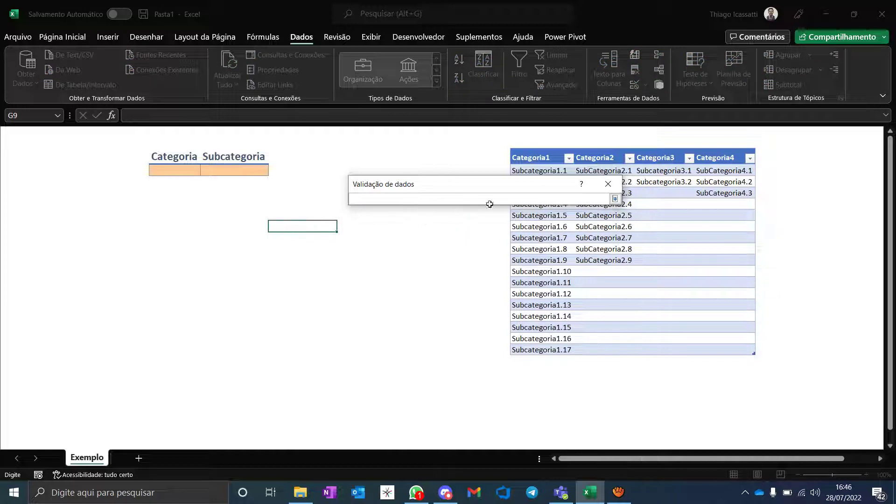
{"action": "left_click_drag", "start_coordinate": [603, 260], "coordinate": [604, 170]}
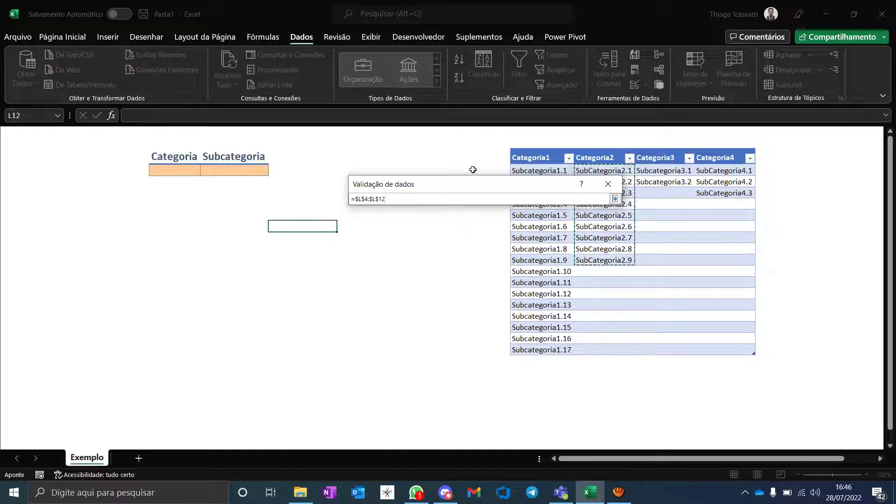
{"action": "key", "text": "Return"}
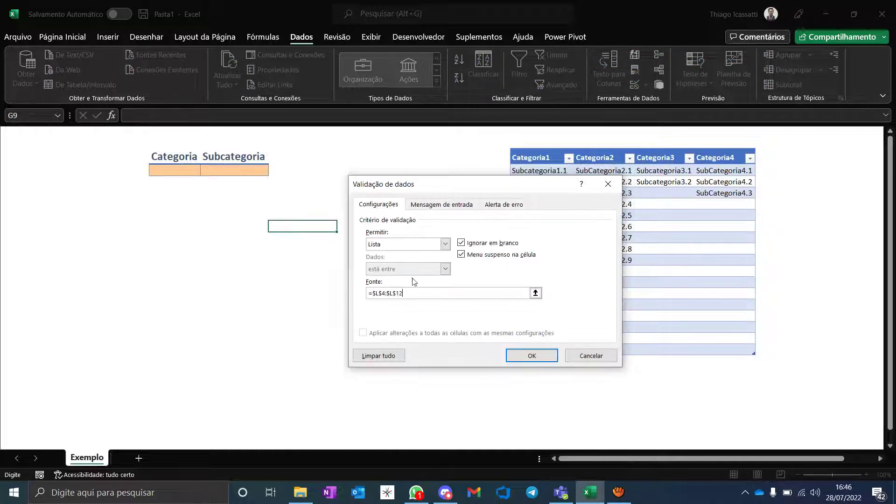
{"action": "key", "text": "Return"}
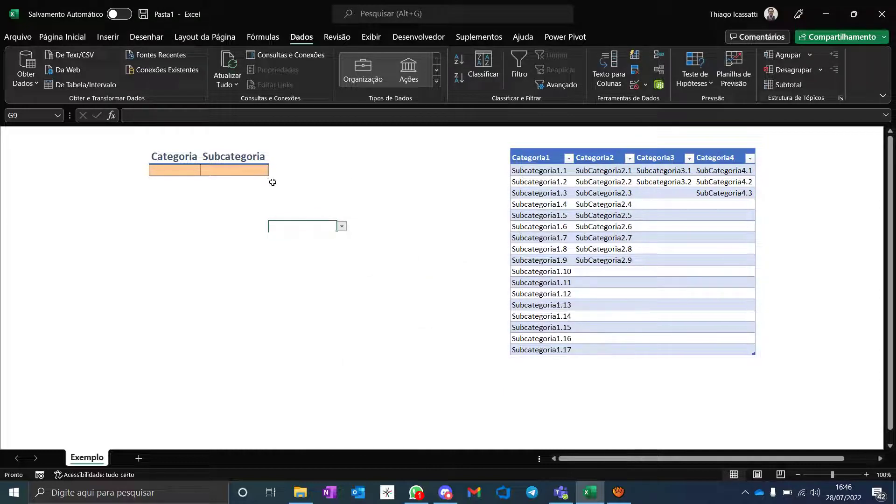
{"action": "key", "text": "alt+Down"}
{"action": "key", "text": "Escape"}
Change the validation list source of G9 to the table headers =$K$3:$N$3 and preview its drop-down choices.
{"action": "left_click", "coordinate": [633, 84]}
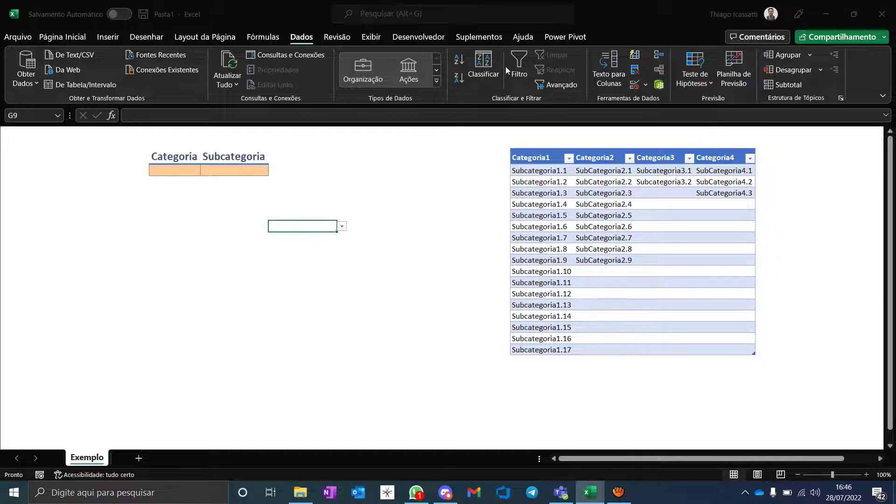
{"action": "left_click", "coordinate": [535, 293]}
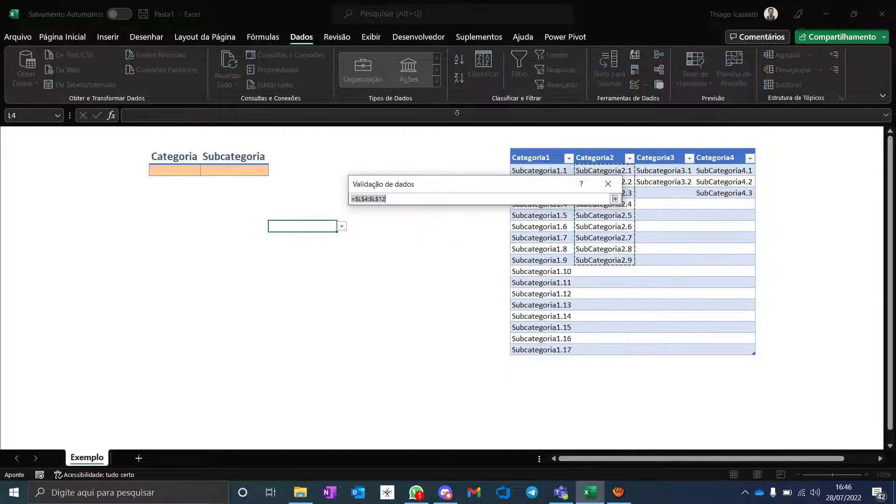
{"action": "left_click_drag", "start_coordinate": [529, 157], "coordinate": [742, 158]}
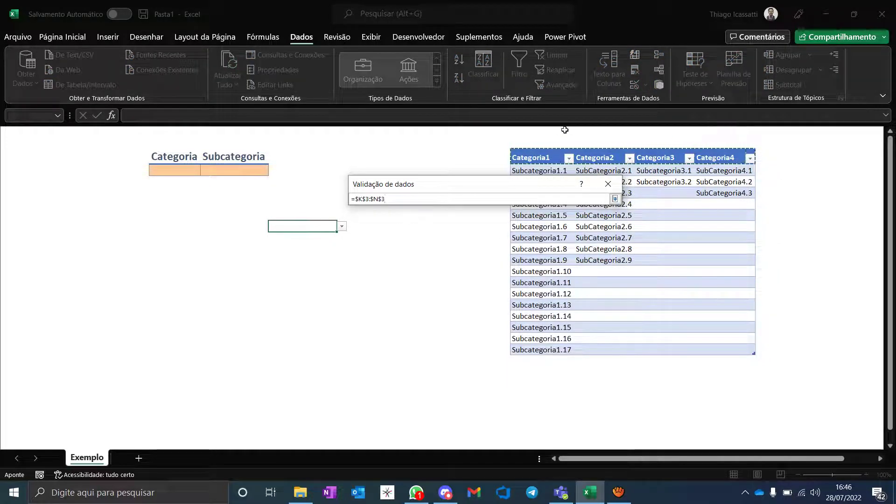
{"action": "left_click", "coordinate": [615, 199]}
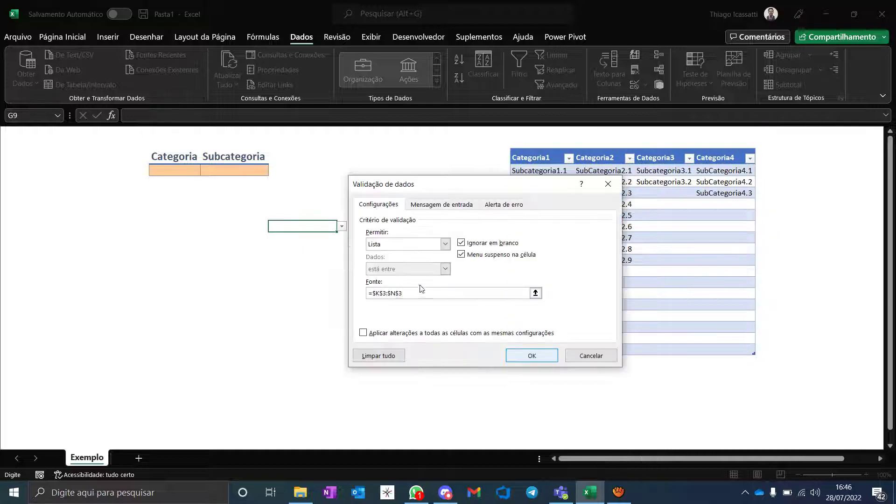
{"action": "key", "text": "Return"}
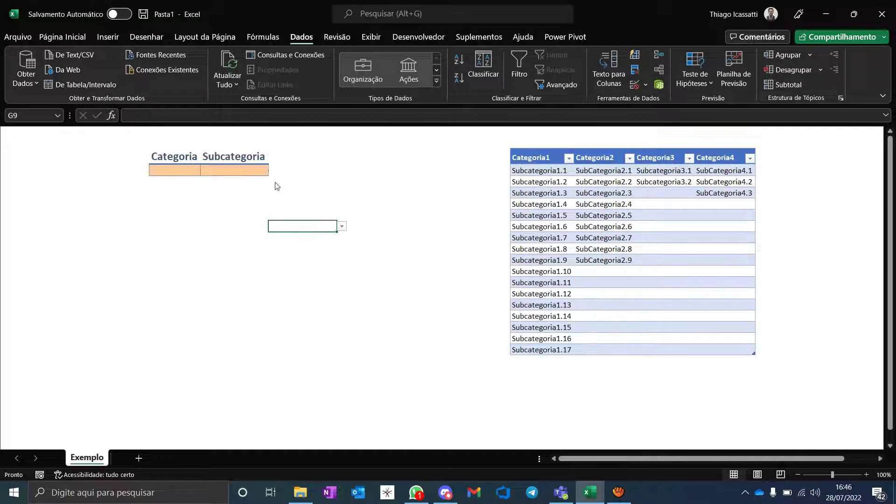
{"action": "key", "text": "alt+Down"}
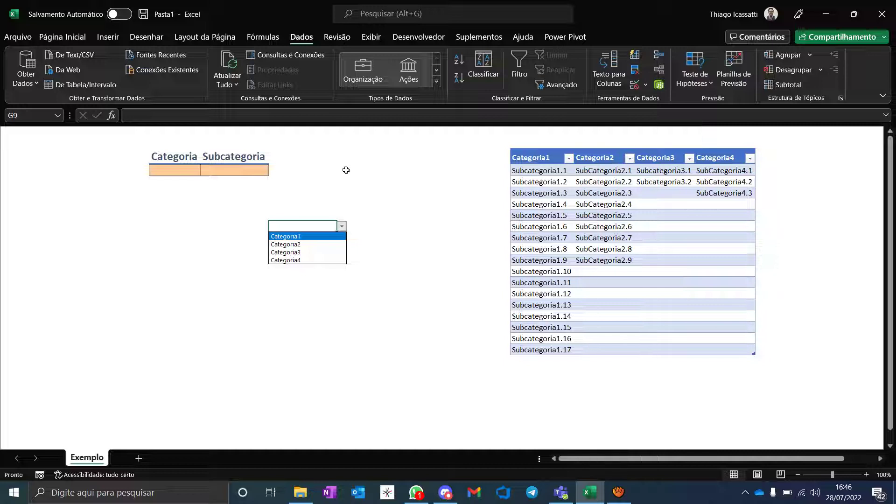
{"action": "key", "text": "Escape"}
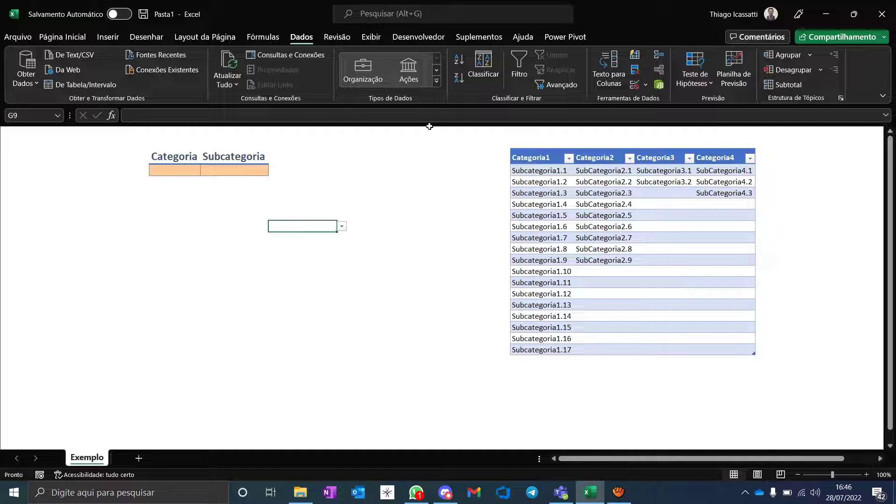
Select the four category headers of the table, from Categoria1 to Categoria4, to examine them.
{"action": "key", "text": "ctrl+Right"}
{"action": "key", "text": "ctrl+Up"}
{"action": "key", "text": "shift+Right"}
{"action": "key", "text": "shift+Right"}
{"action": "key", "text": "shift+Right"}
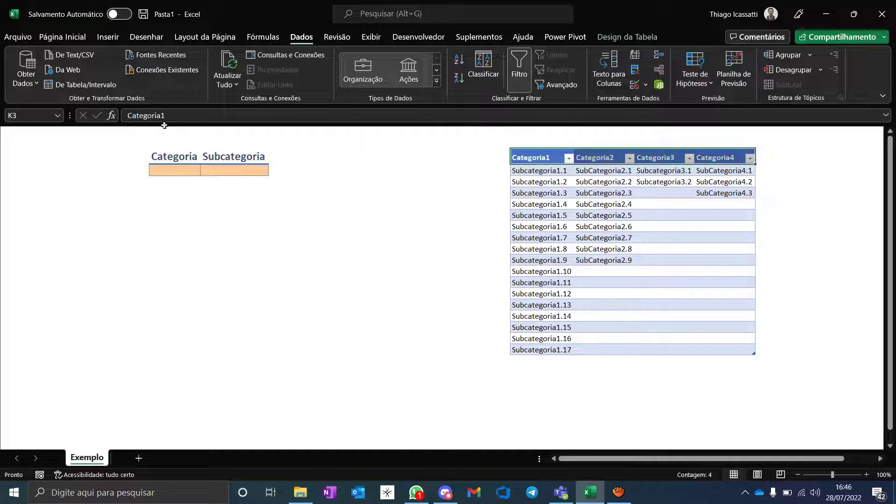
Choose Categoria1 from the drop-down list in the Categoria cell E4.
{"action": "key", "text": "ctrl+Left"}
{"action": "key", "text": "Left"}
{"action": "key", "text": "Down"}
{"action": "key", "text": "alt+Down"}
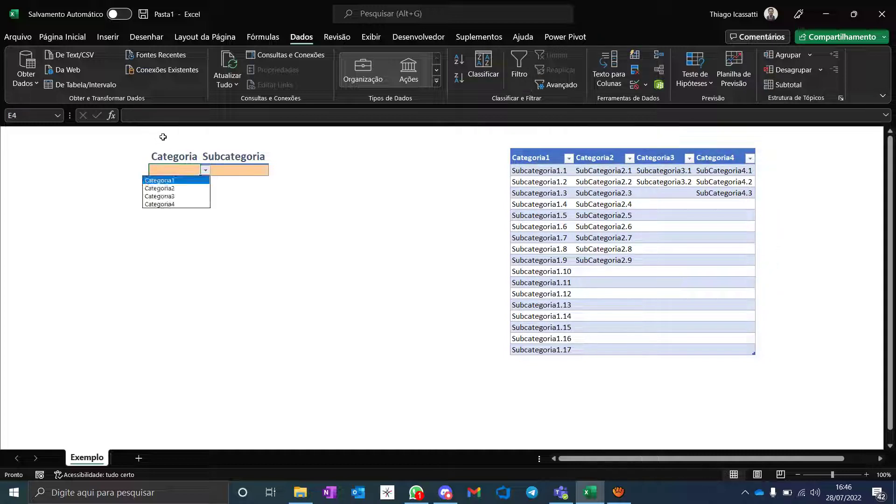
{"action": "key", "text": "Down"}
{"action": "key", "text": "Down"}
{"action": "key", "text": "Up"}
{"action": "key", "text": "Up"}
{"action": "key", "text": "Down"}
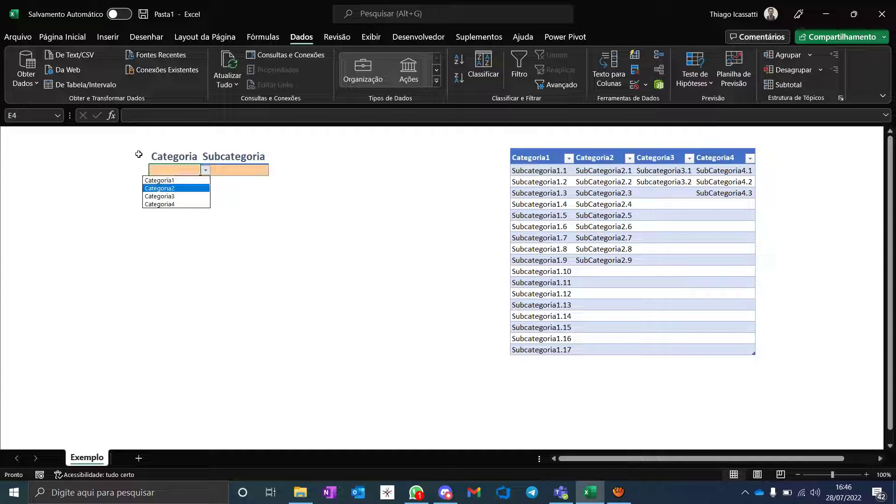
{"action": "key", "text": "Down"}
{"action": "key", "text": "Down"}
{"action": "key", "text": "Up"}
{"action": "key", "text": "Up"}
{"action": "key", "text": "Down"}
{"action": "key", "text": "Down"}
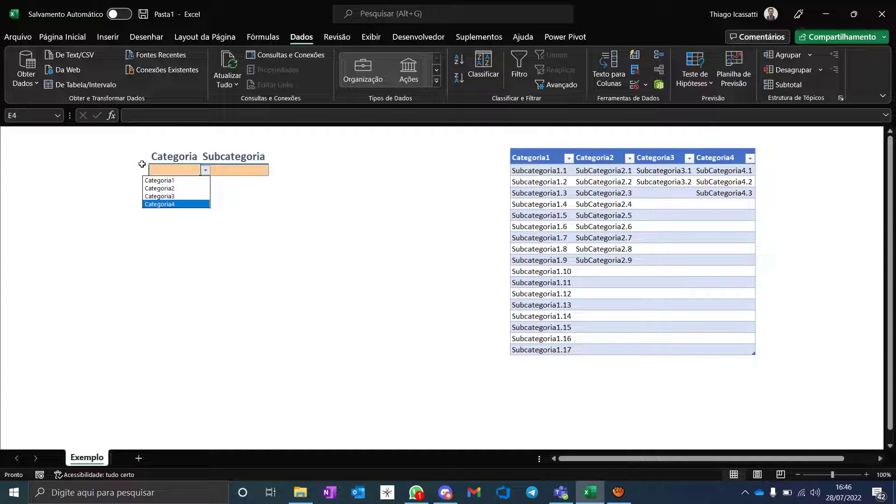
{"action": "key", "text": "Up"}
{"action": "key", "text": "Up"}
{"action": "key", "text": "Up"}
{"action": "key", "text": "Down"}
{"action": "key", "text": "Down"}
{"action": "key", "text": "Down"}
{"action": "key", "text": "Up"}
{"action": "key", "text": "Up"}
{"action": "key", "text": "Up"}
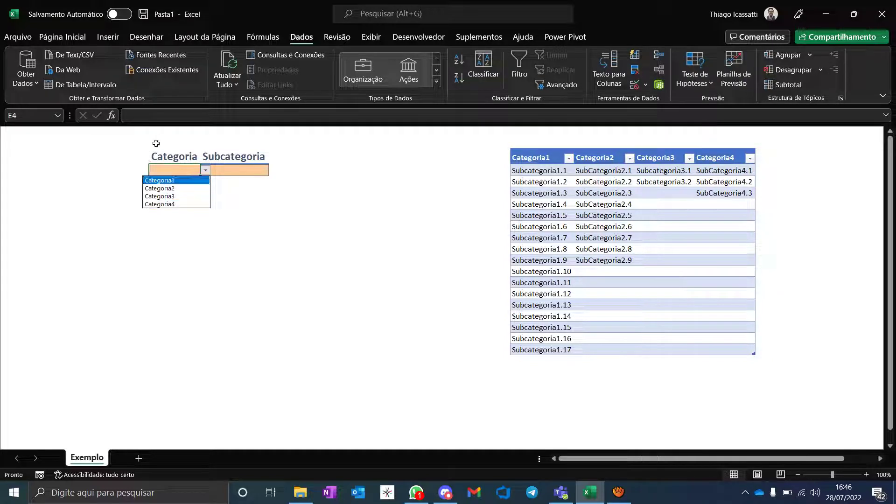
{"action": "key", "text": "Escape"}
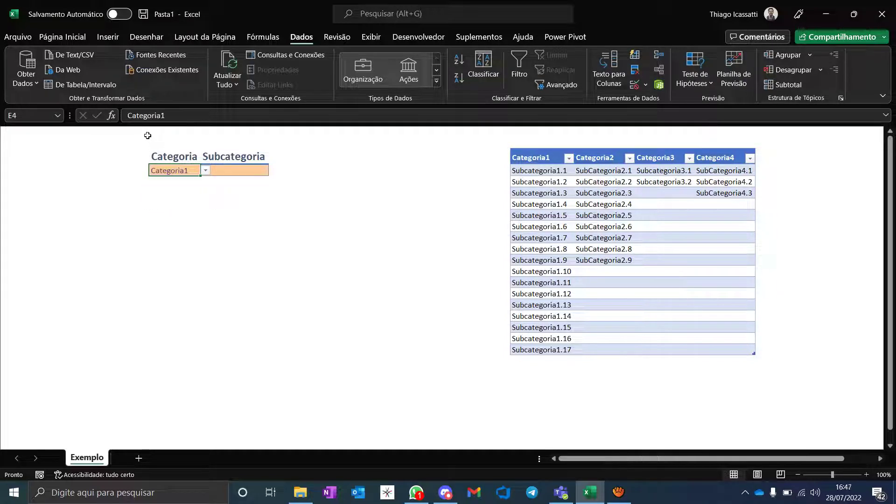
Look through the subcategory choices offered in the drop-down list of cell F4.
{"action": "key", "text": "Right"}
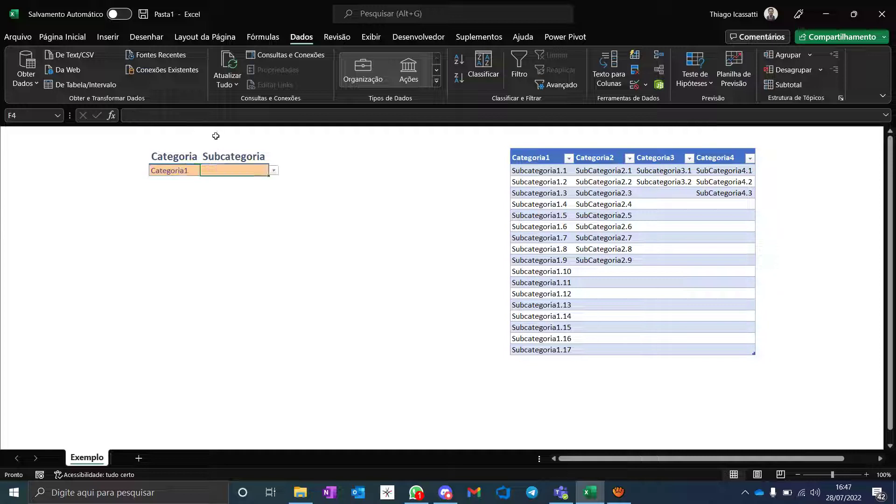
{"action": "key", "text": "alt+Down"}
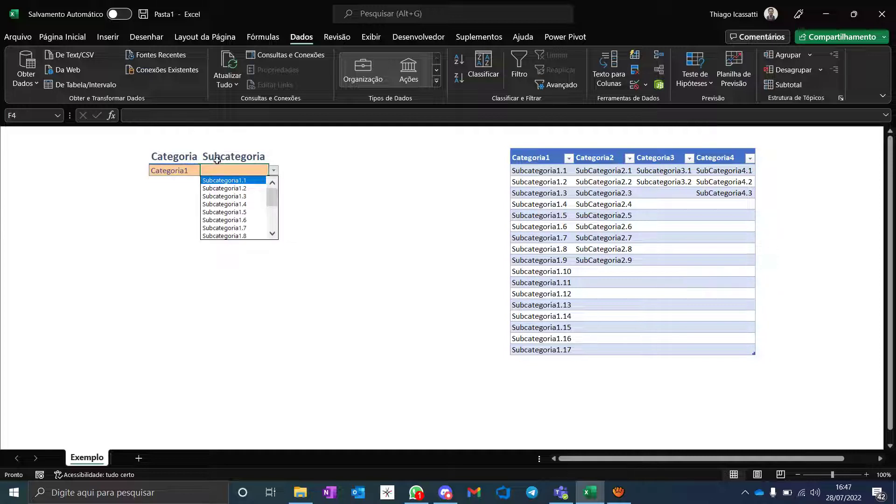
{"action": "scroll", "coordinate": [212, 182], "scroll_direction": "down", "scroll_amount": 3}
{"action": "key", "text": "Down"}
{"action": "key", "text": "Down"}
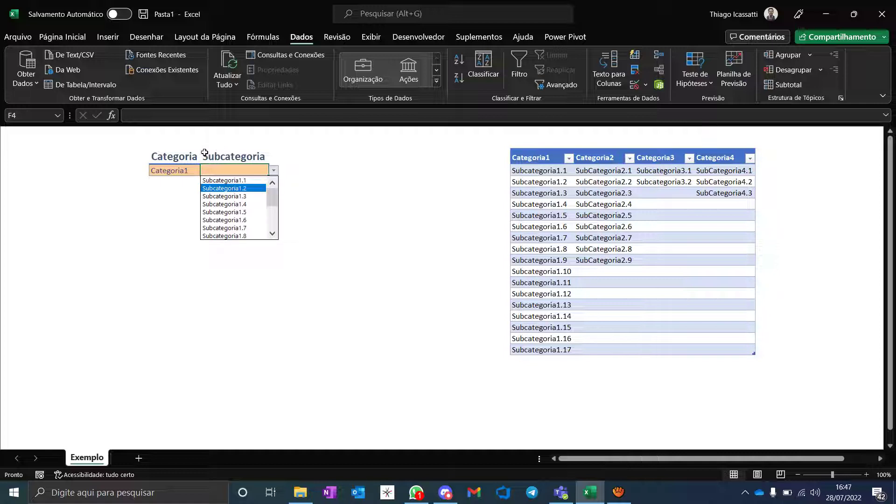
{"action": "key", "text": "Down"}
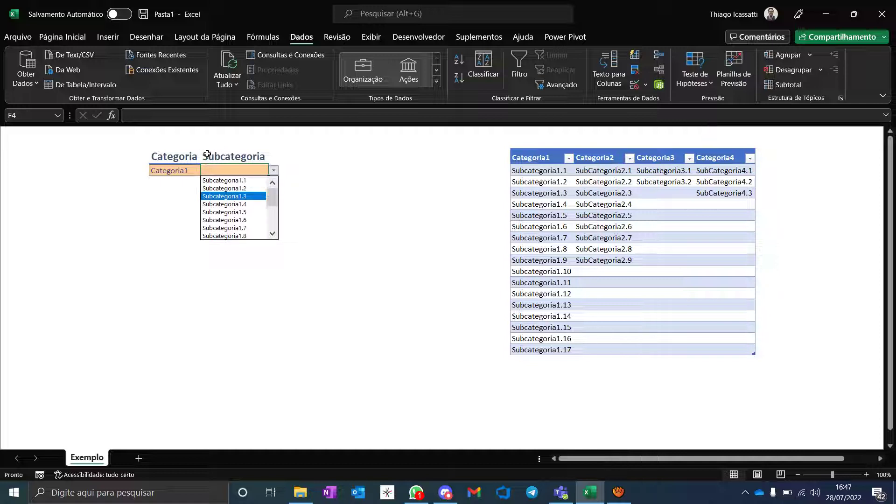
{"action": "left_click", "coordinate": [280, 160]}
{"action": "left_click", "coordinate": [370, 259]}
{"action": "mouse_move", "coordinate": [280, 213]}
{"action": "left_mouse_down"}
{"action": "mouse_move", "coordinate": [353, 252]}
{"action": "mouse_move", "coordinate": [357, 274]}
{"action": "mouse_move", "coordinate": [371, 271]}
{"action": "left_mouse_up"}
{"action": "left_click", "coordinate": [360, 249]}
Replace the validation list source of G9 with =indireto($E$4) and accept it despite the source error.
{"action": "left_click", "coordinate": [292, 226]}
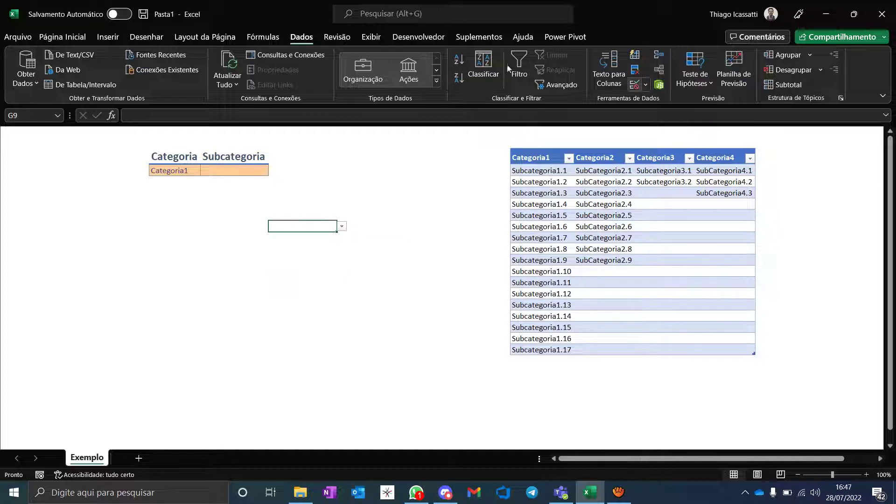
{"action": "left_click", "coordinate": [634, 84]}
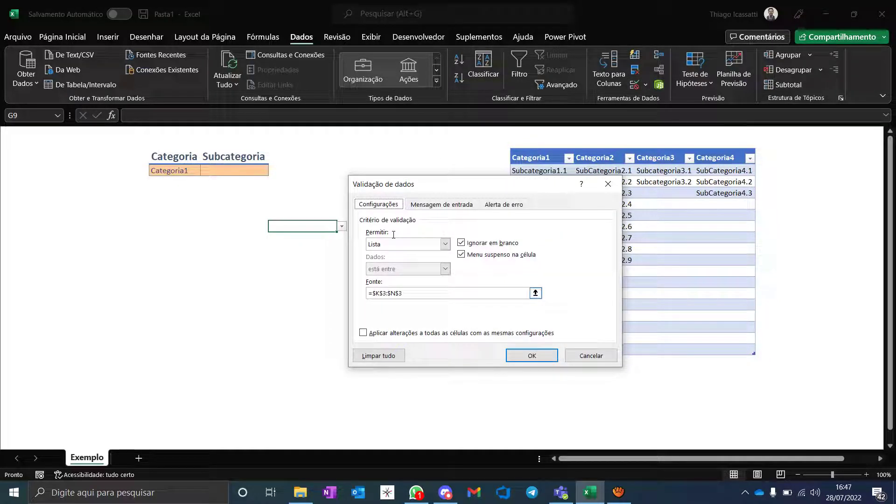
{"action": "left_click_drag", "start_coordinate": [404, 293], "coordinate": [368, 293]}
{"action": "key", "text": "BackSpace"}
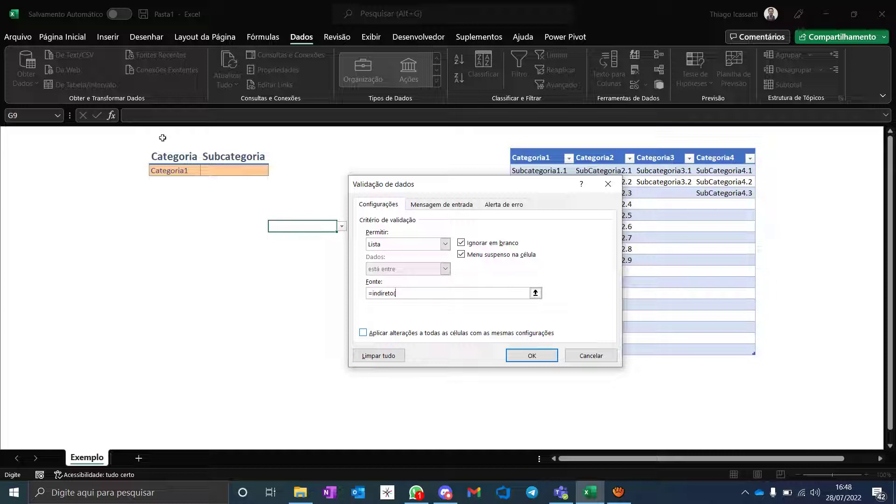
{"action": "type", "text": "("}
{"action": "left_click", "coordinate": [161, 170]}
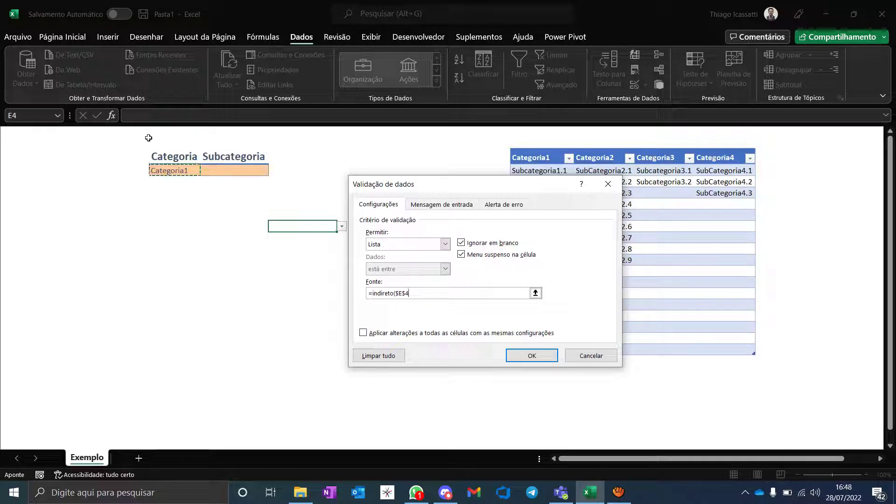
{"action": "type", "text": ")"}
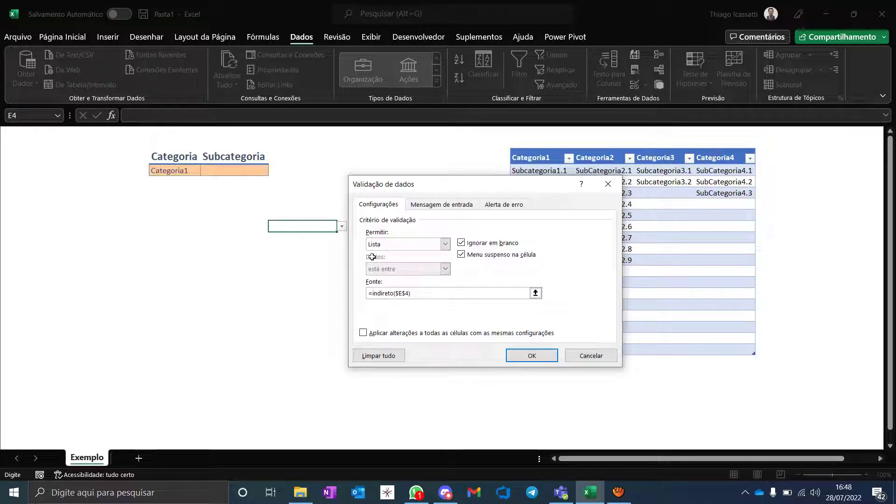
{"action": "key", "text": "Return"}
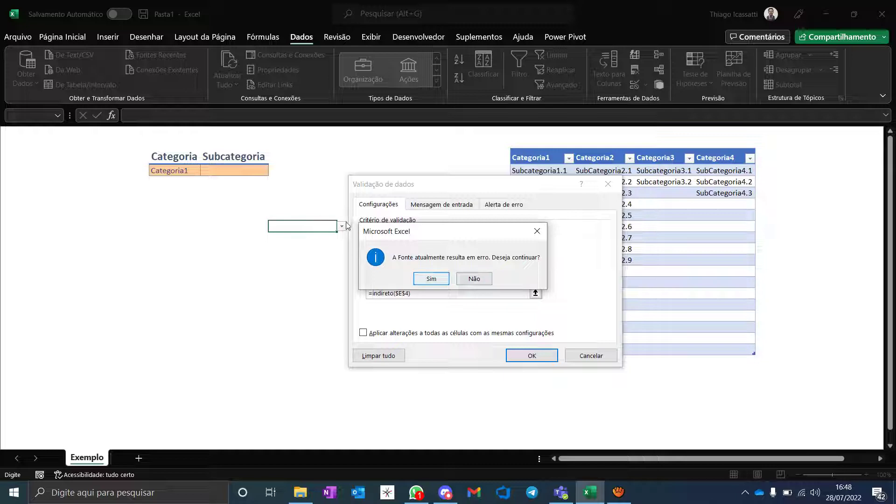
{"action": "key", "text": "Return"}
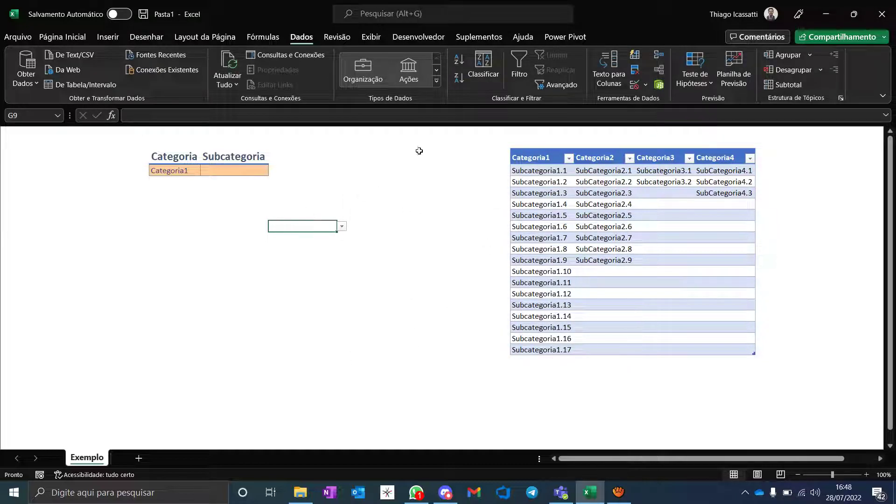
Define a workbook-scoped name for the subcategory cells under the Categoria1 header, Subcategoria1.1 through Subcategoria1.17.
{"action": "left_click", "coordinate": [541, 149]}
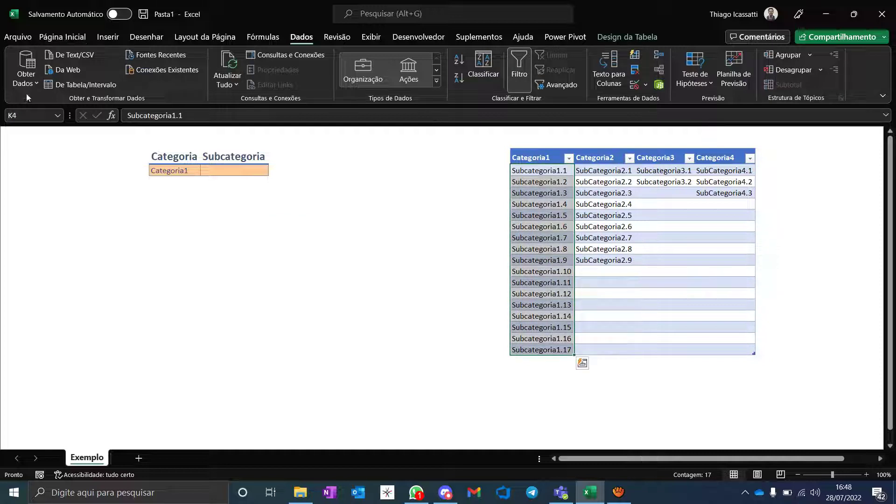
{"action": "left_click", "coordinate": [31, 115]}
{"action": "left_click", "coordinate": [263, 37]}
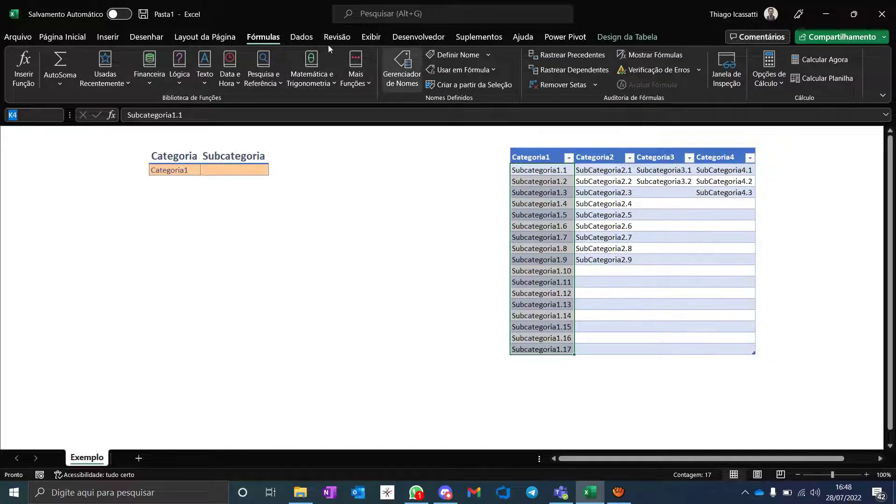
{"action": "key", "text": "Tab"}
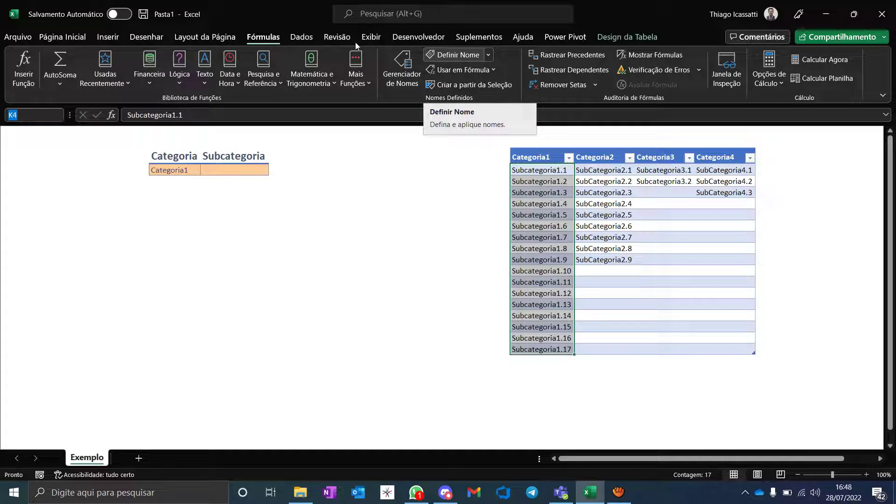
{"action": "key", "text": "Return"}
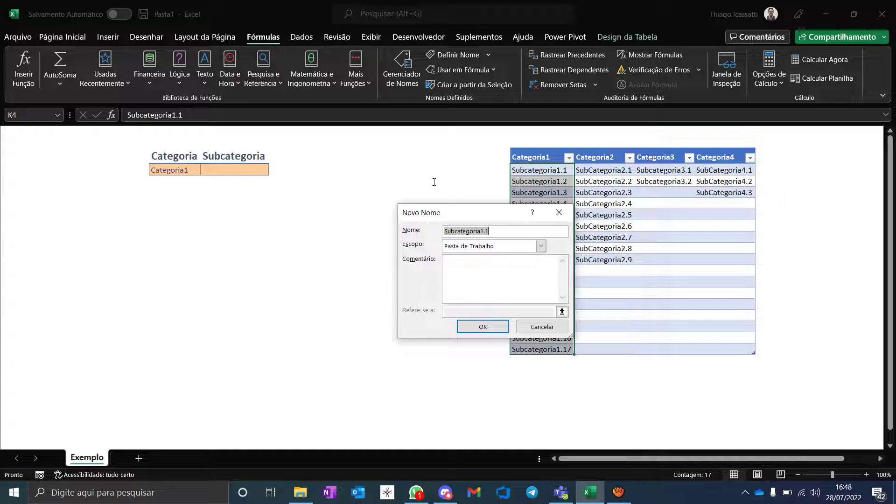
{"action": "type", "text": "Ca"}
{"action": "key", "text": "Return"}
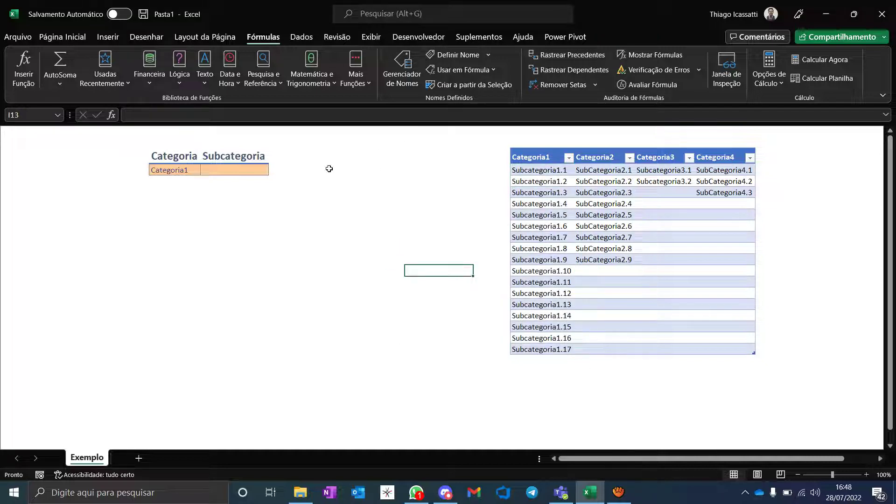
Edit the defined name Categoria1 so that it refers to =tbcategoria[Categoria1].
{"action": "left_click", "coordinate": [402, 213]}
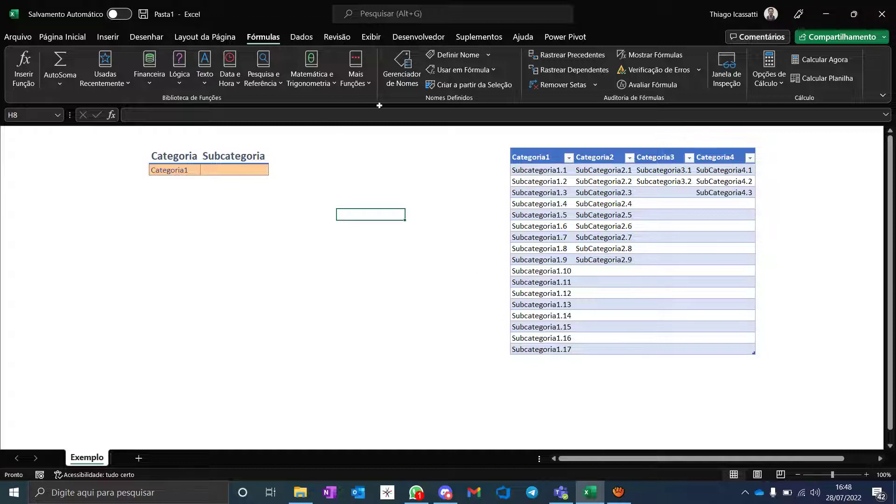
{"action": "left_click", "coordinate": [402, 69]}
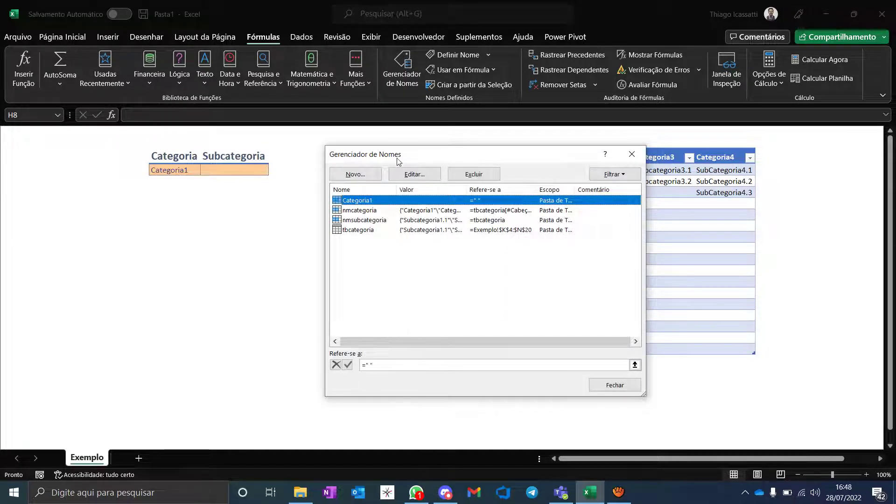
{"action": "left_click", "coordinate": [415, 174]}
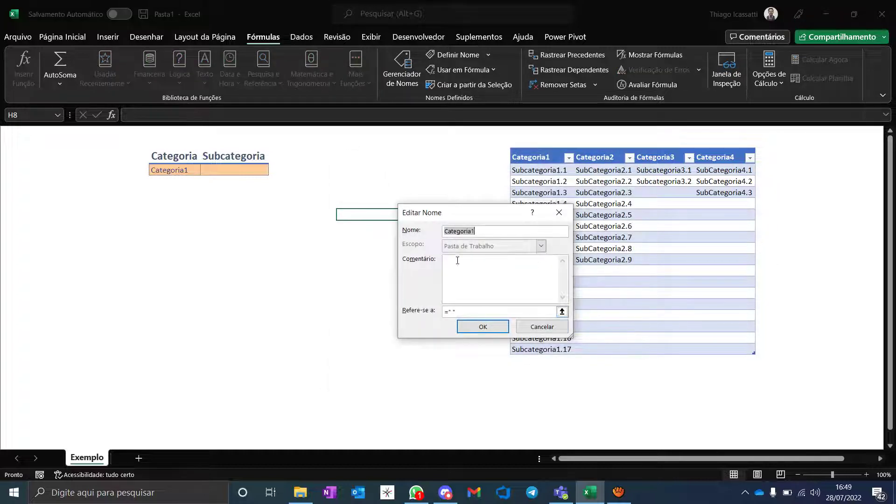
{"action": "left_click", "coordinate": [562, 312]}
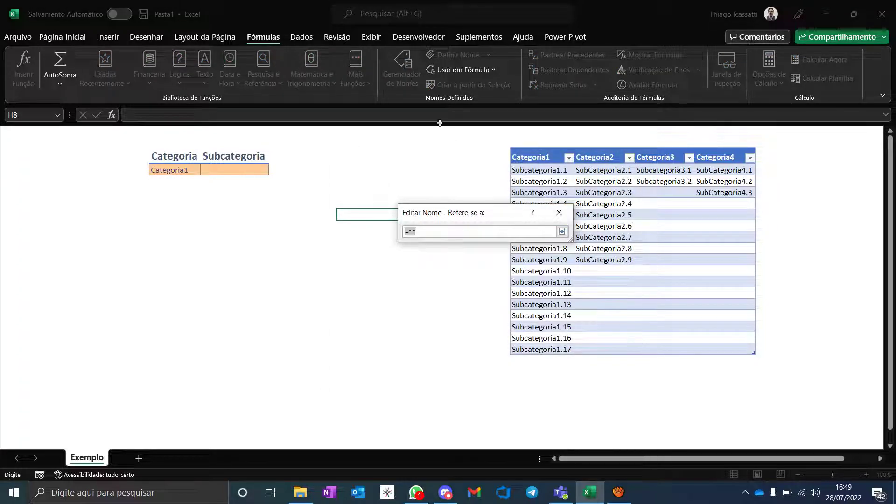
{"action": "left_click", "coordinate": [549, 150]}
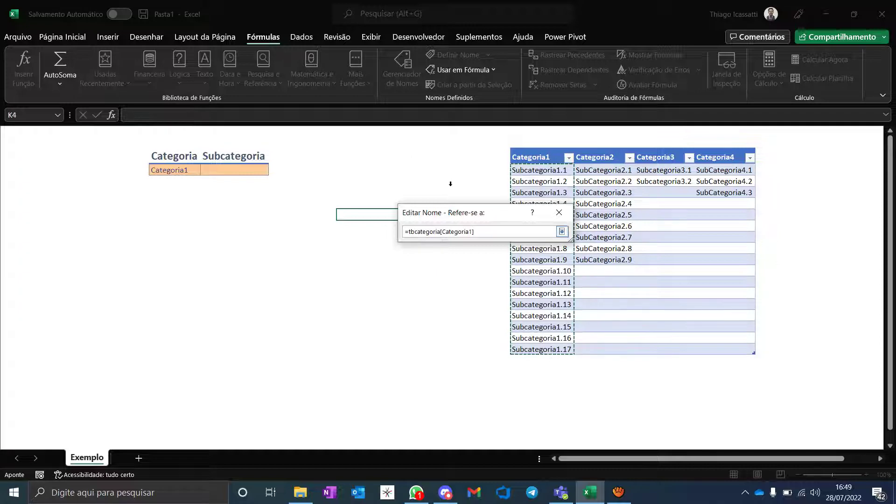
{"action": "key", "text": "Return"}
{"action": "key", "text": "Return"}
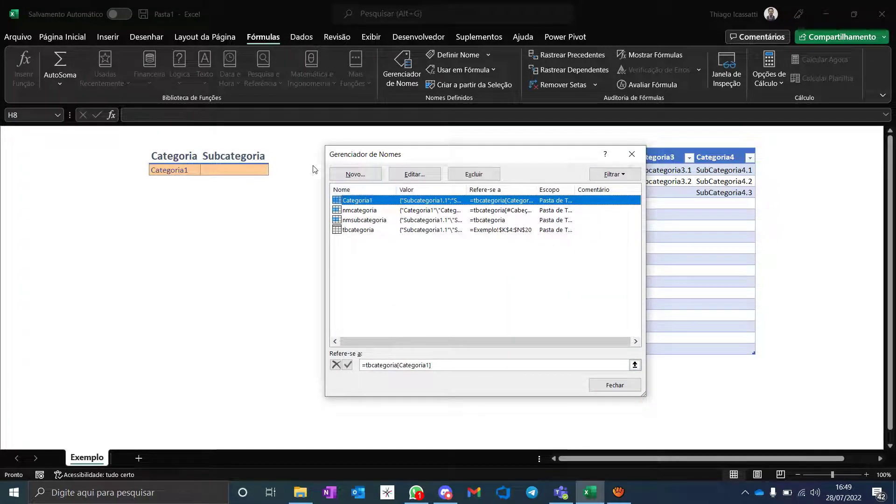
Delete the defined name Categoria1 and close the name manager.
{"action": "left_click", "coordinate": [480, 175]}
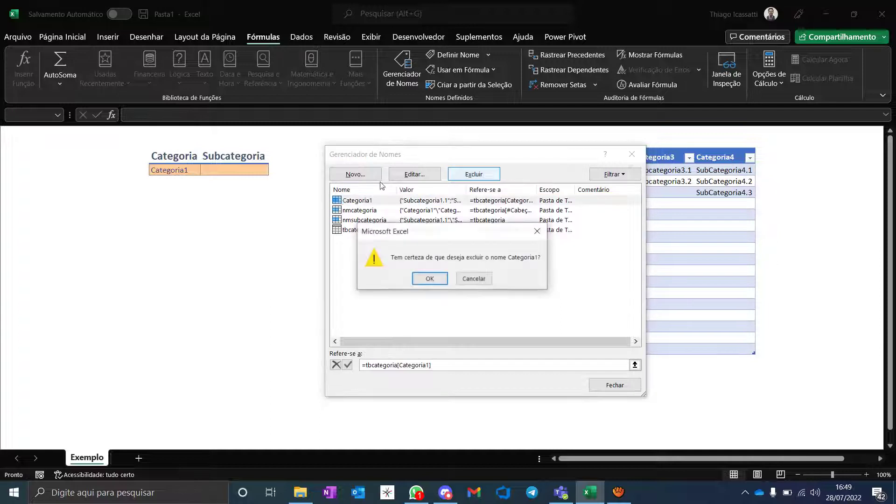
{"action": "left_click", "coordinate": [429, 279]}
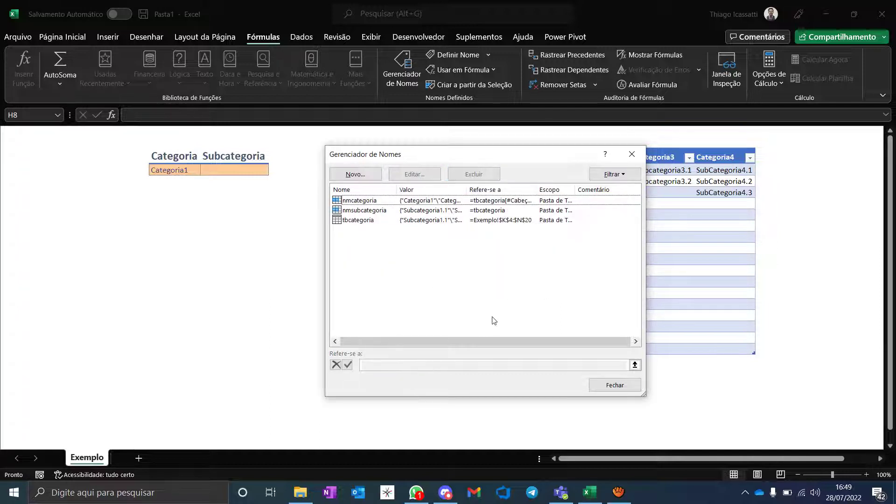
{"action": "key", "text": "Escape"}
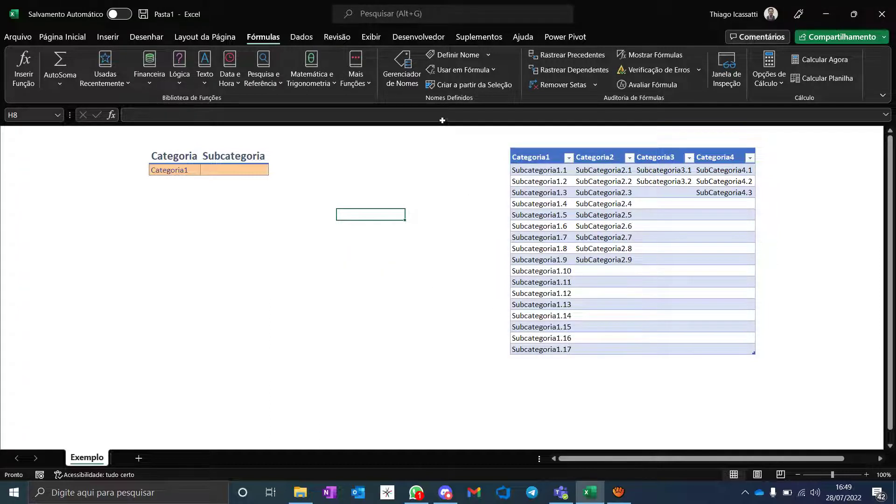
Select the data cells of the table's Categoria1 column and name the range Categoria1.
{"action": "left_click", "coordinate": [538, 149]}
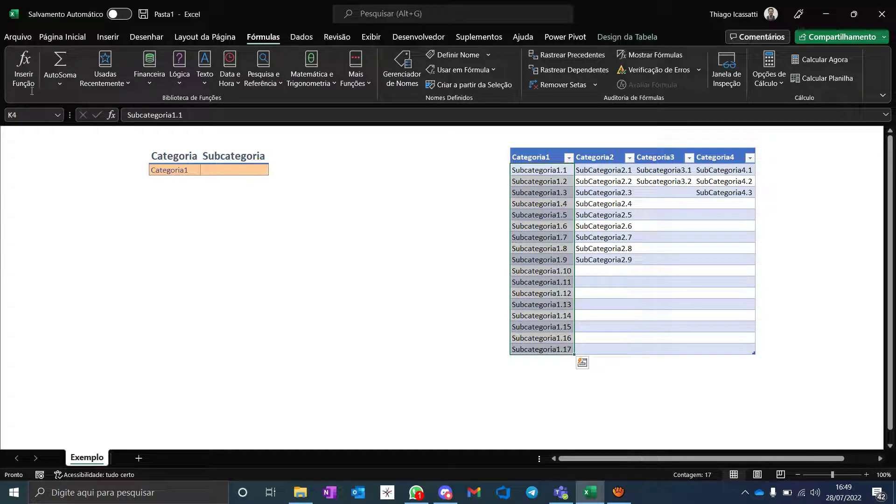
{"action": "left_click", "coordinate": [40, 114]}
{"action": "type", "text": "Categoria1"}
{"action": "key", "text": "Return"}
Examine the subcategory choices offered in the drop-down list of cell G9.
{"action": "left_click", "coordinate": [345, 258]}
{"action": "left_click", "coordinate": [355, 226]}
{"action": "left_click", "coordinate": [332, 258]}
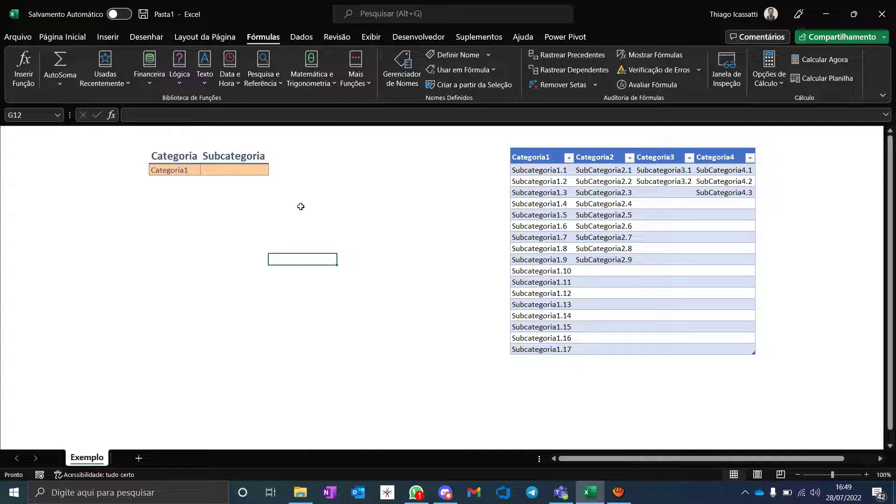
{"action": "left_click_drag", "start_coordinate": [300, 225], "coordinate": [369, 259]}
{"action": "left_click", "coordinate": [342, 225]}
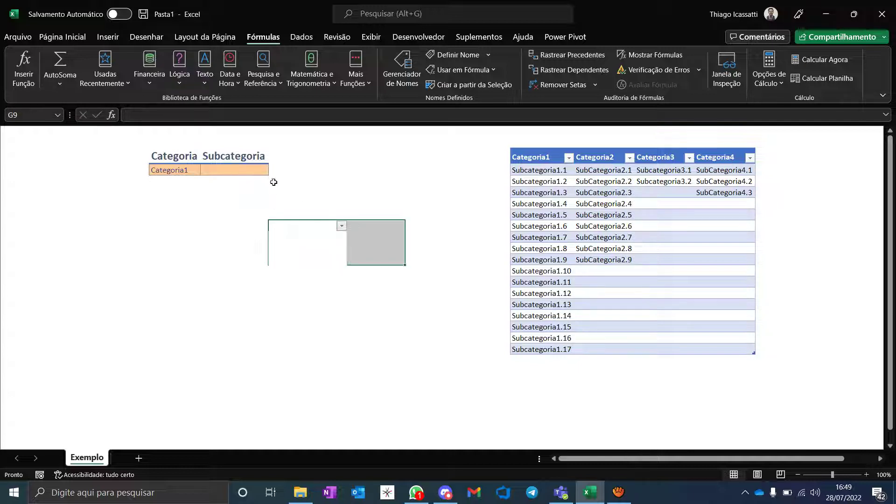
{"action": "mouse_move", "coordinate": [340, 255]}
{"action": "left_mouse_down"}
{"action": "mouse_move", "coordinate": [340, 283]}
{"action": "mouse_move", "coordinate": [340, 245]}
{"action": "left_mouse_up"}
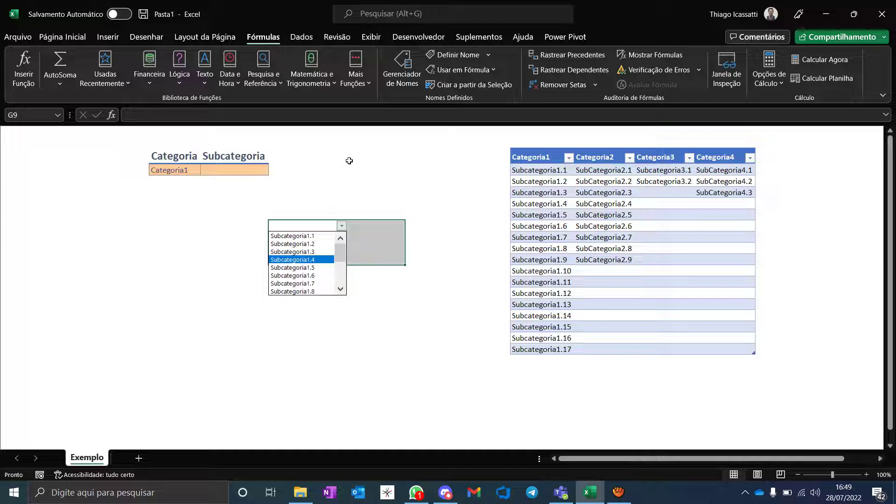
{"action": "key", "text": "Escape"}
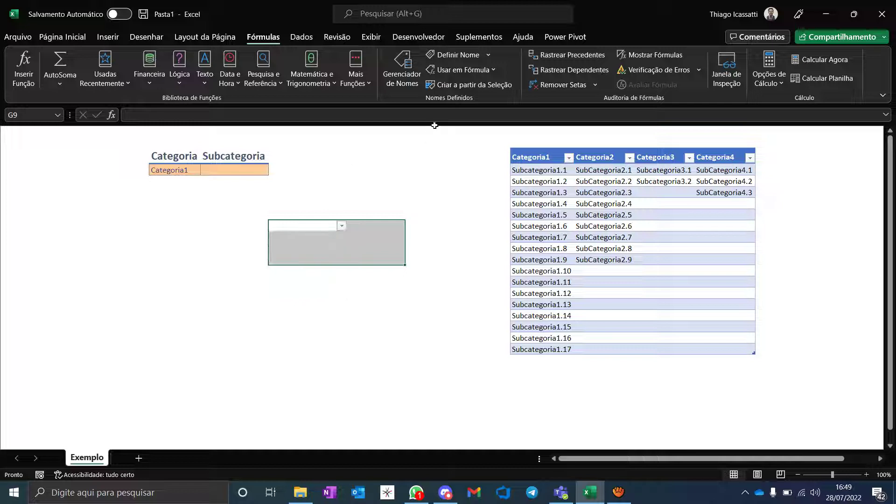
{"action": "key", "text": "ctrl+z"}
{"action": "key", "text": "ctrl+z"}
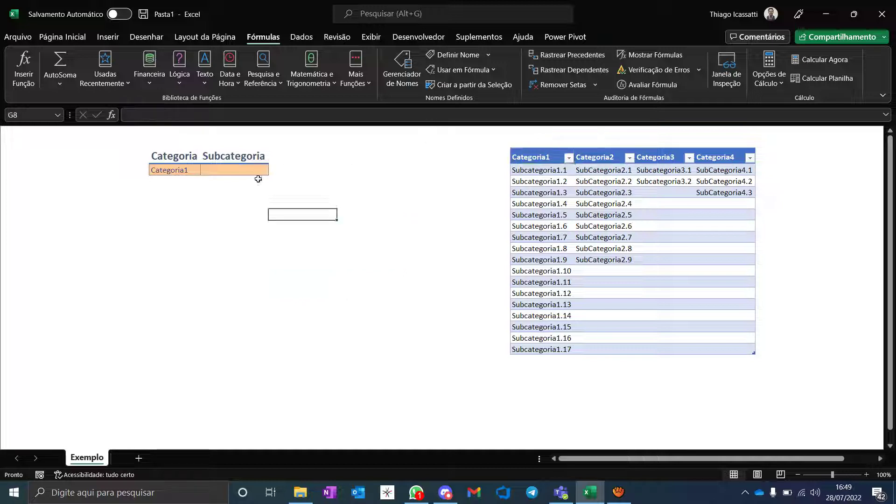
{"action": "key", "text": "ctrl+z"}
{"action": "key", "text": "alt+Down"}
{"action": "key", "text": "Down"}
{"action": "key", "text": "Down"}
{"action": "key", "text": "Down"}
{"action": "key", "text": "Down"}
{"action": "key", "text": "Down"}
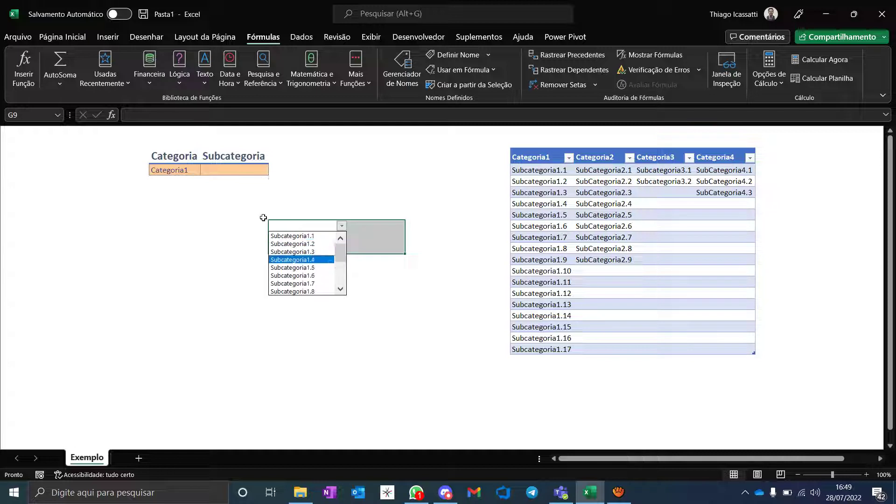
{"action": "key", "text": "Escape"}
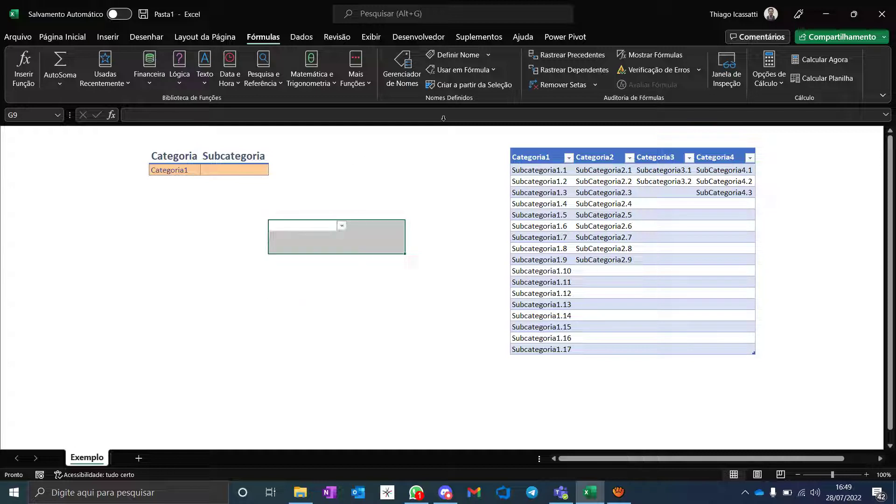
Rename the table header in K3 to Categoria11.
{"action": "left_click", "coordinate": [546, 154]}
{"action": "key", "text": "F2"}
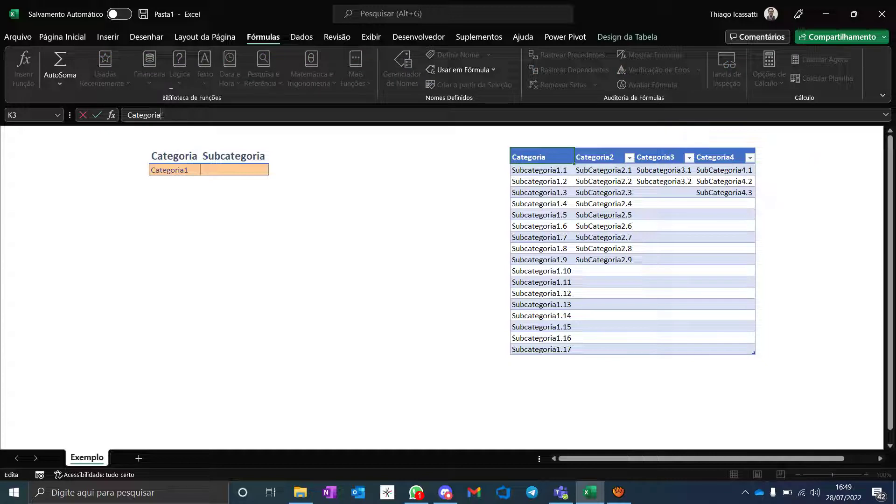
{"action": "type", "text": "3"}
{"action": "key", "text": "BackSpace"}
{"action": "key", "text": "Return"}
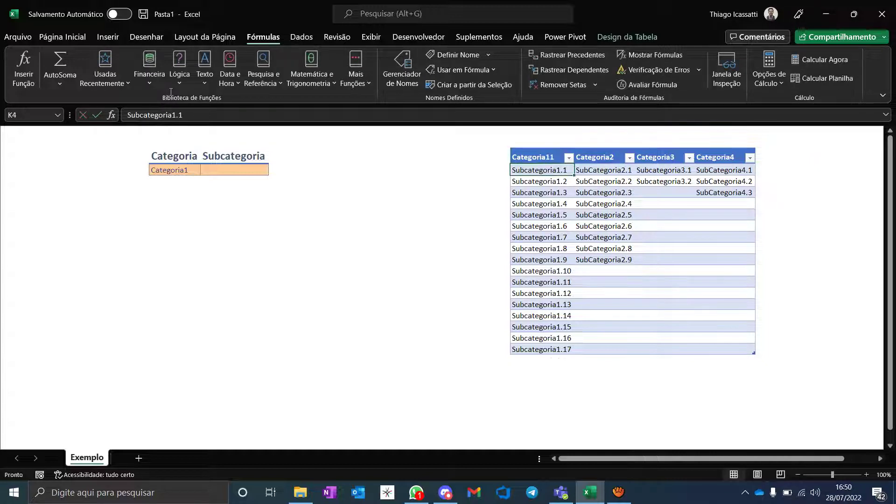
Check which subcategory choices G9's drop-down list offers with the renamed table header.
{"action": "left_click", "coordinate": [359, 237]}
{"action": "left_click_drag", "start_coordinate": [297, 204], "coordinate": [320, 235]}
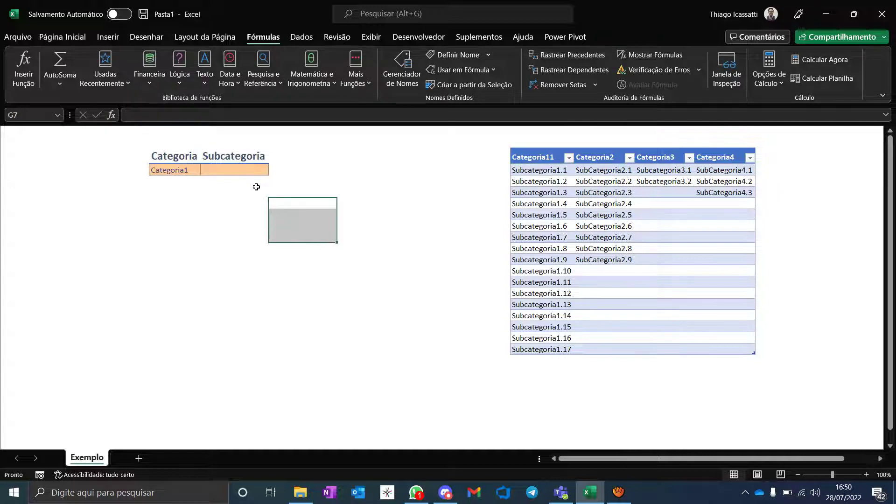
{"action": "left_click", "coordinate": [326, 228]}
{"action": "key", "text": "alt+Down"}
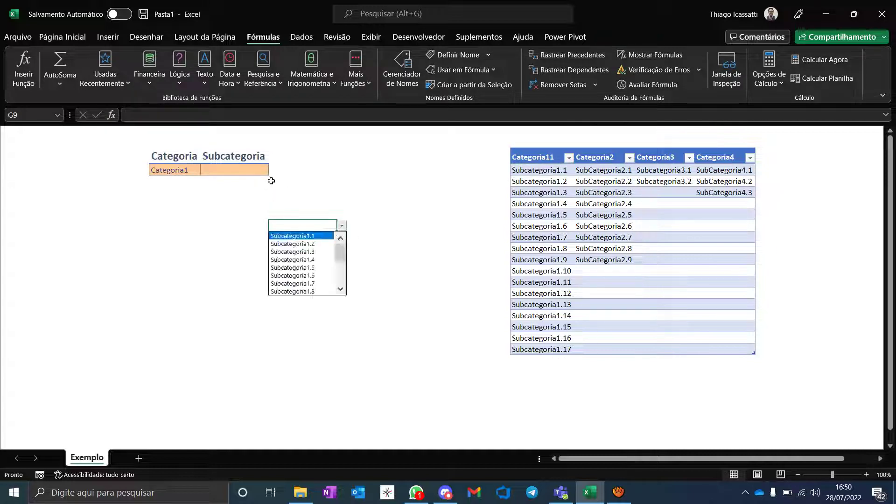
{"action": "key", "text": "Escape"}
{"action": "key", "text": "alt+Down"}
{"action": "key", "text": "Escape"}
{"action": "key", "text": "ctrl+z"}
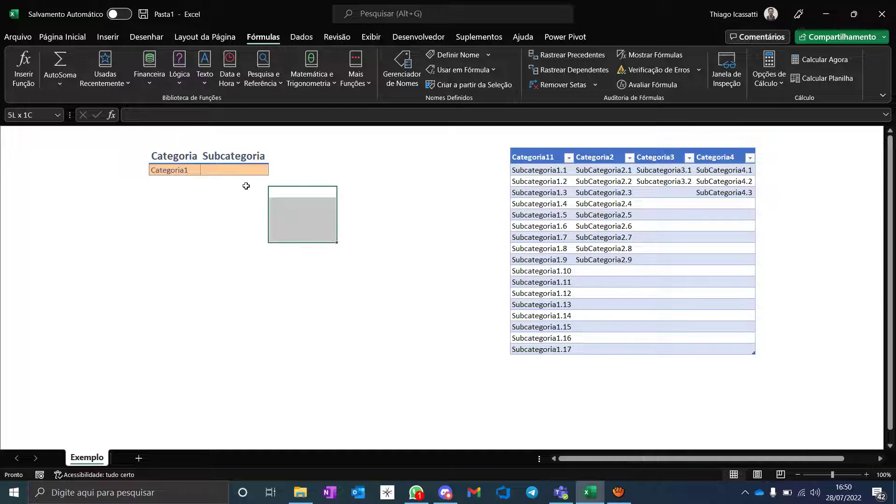
{"action": "key", "text": "Down"}
{"action": "key", "text": "Down"}
{"action": "key", "text": "Down"}
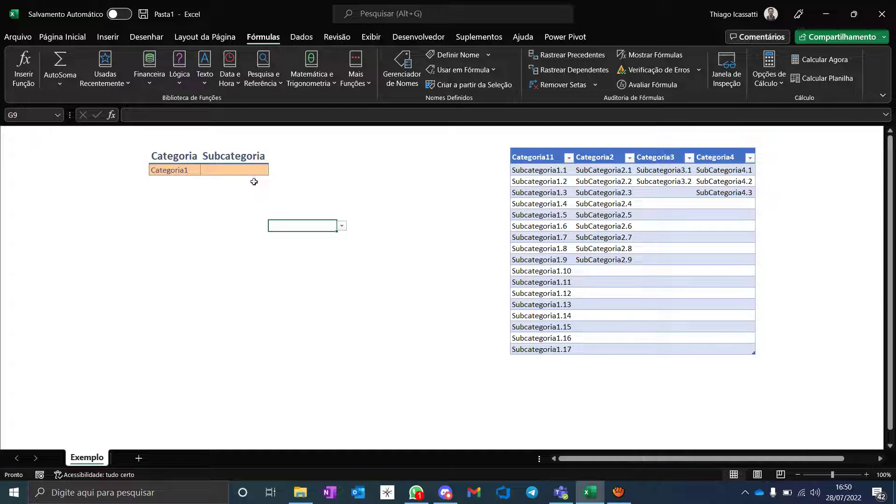
{"action": "key", "text": "alt+Down"}
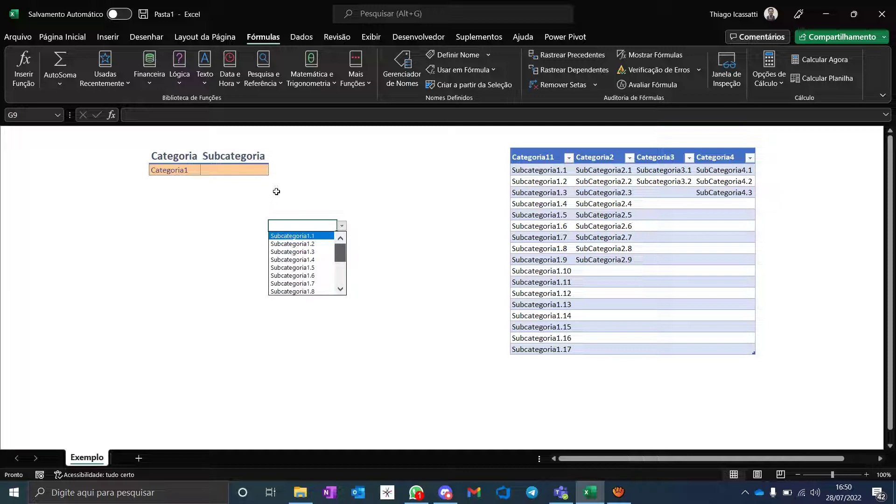
{"action": "scroll", "coordinate": [276, 208], "scroll_direction": "down", "scroll_amount": 3}
{"action": "scroll", "coordinate": [276, 230], "scroll_direction": "up", "scroll_amount": 2}
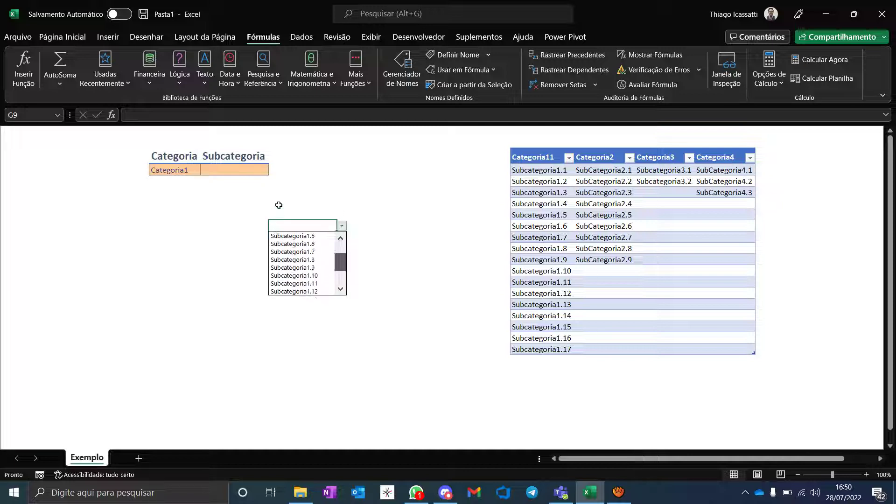
{"action": "scroll", "coordinate": [271, 216], "scroll_direction": "up", "scroll_amount": 2}
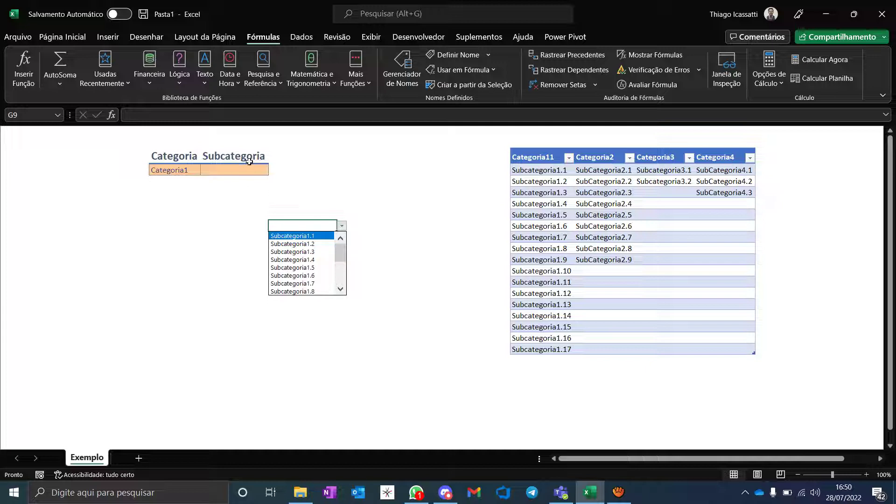
{"action": "key", "text": "Escape"}
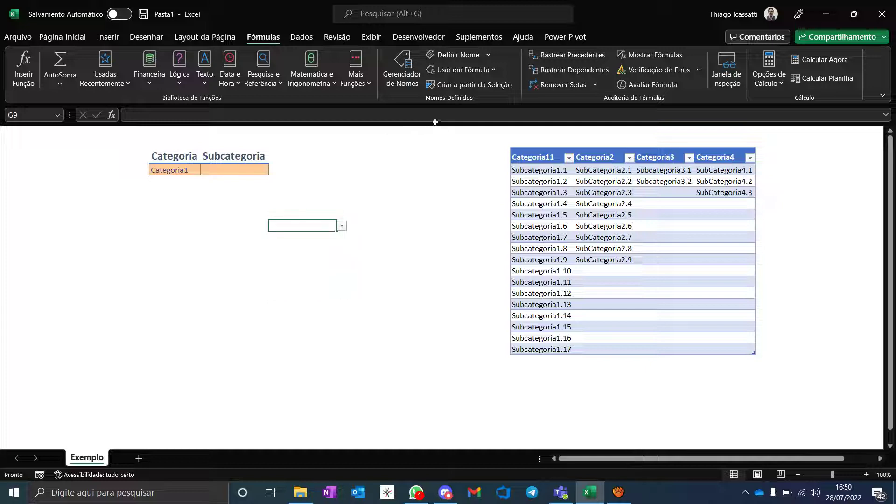
Choose Categoria11 from the drop-down list in the Categoria cell E4.
{"action": "left_click", "coordinate": [537, 157]}
{"action": "left_click", "coordinate": [181, 170]}
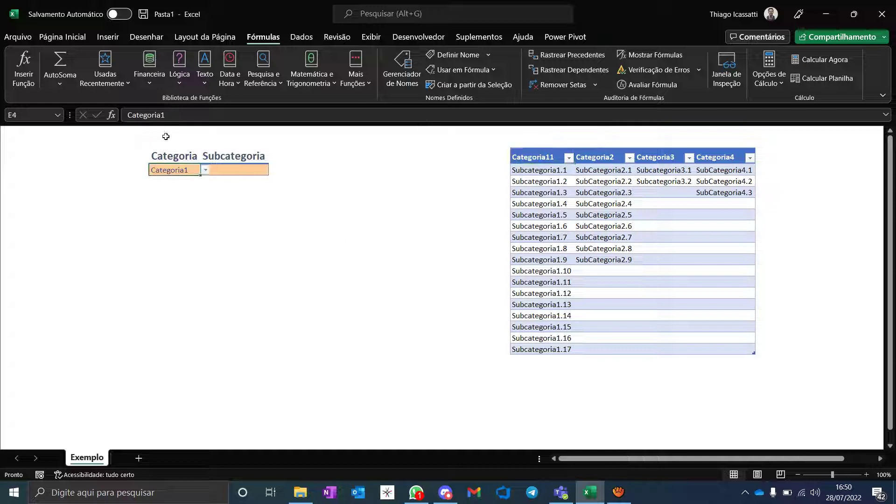
{"action": "left_click", "coordinate": [206, 170]}
{"action": "key", "text": "Down"}
{"action": "key", "text": "Down"}
{"action": "key", "text": "Down"}
{"action": "key", "text": "Up"}
{"action": "key", "text": "Up"}
{"action": "key", "text": "Up"}
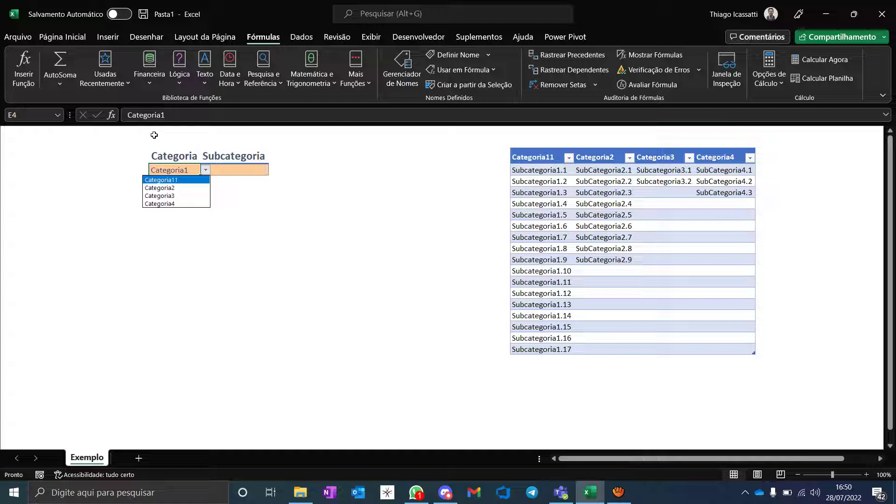
{"action": "key", "text": "Return"}
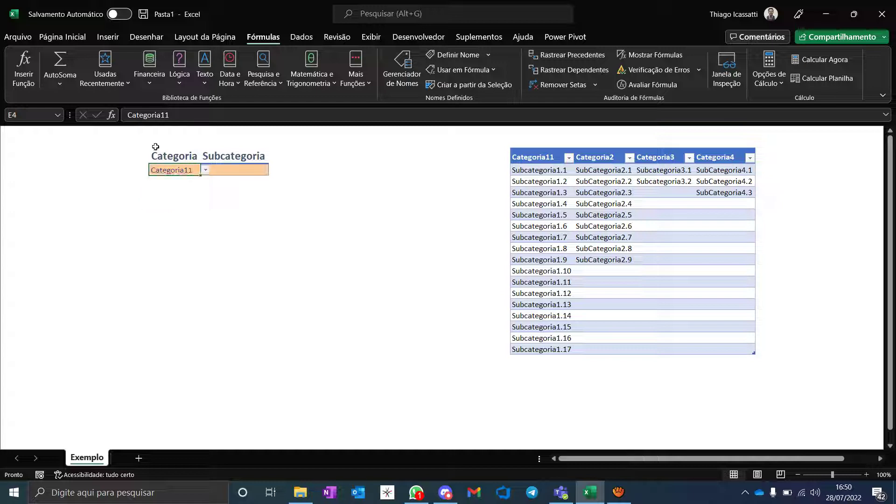
{"action": "key", "text": "alt+Down"}
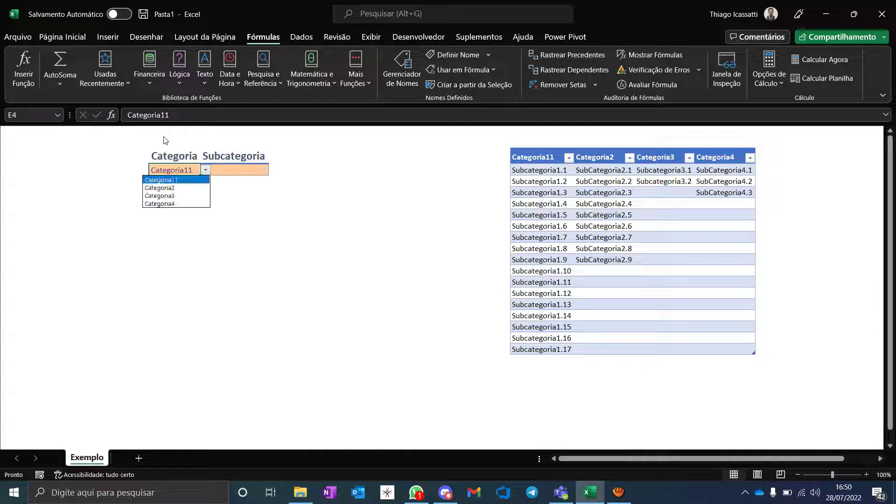
{"action": "left_click", "coordinate": [266, 181]}
Rename the defined name Categoria1 to Categoria11 and return to cell G9.
{"action": "left_click_drag", "start_coordinate": [302, 203], "coordinate": [302, 237]}
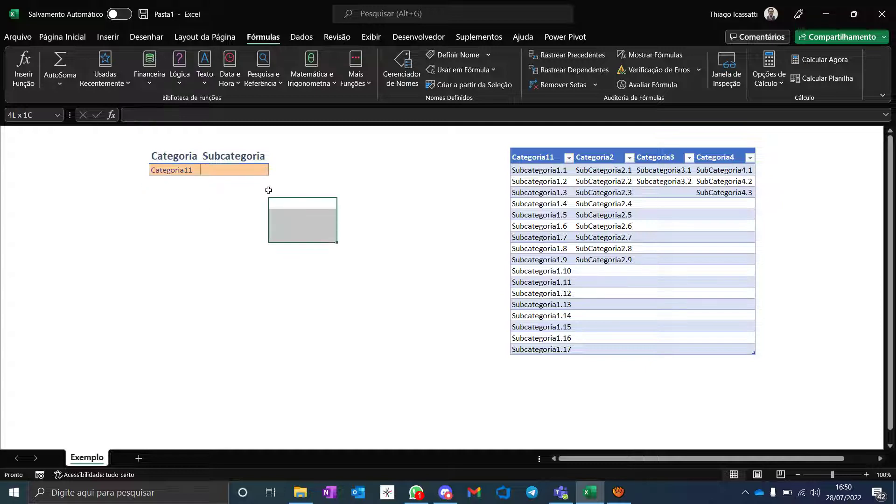
{"action": "key", "text": "Down"}
{"action": "key", "text": "Down"}
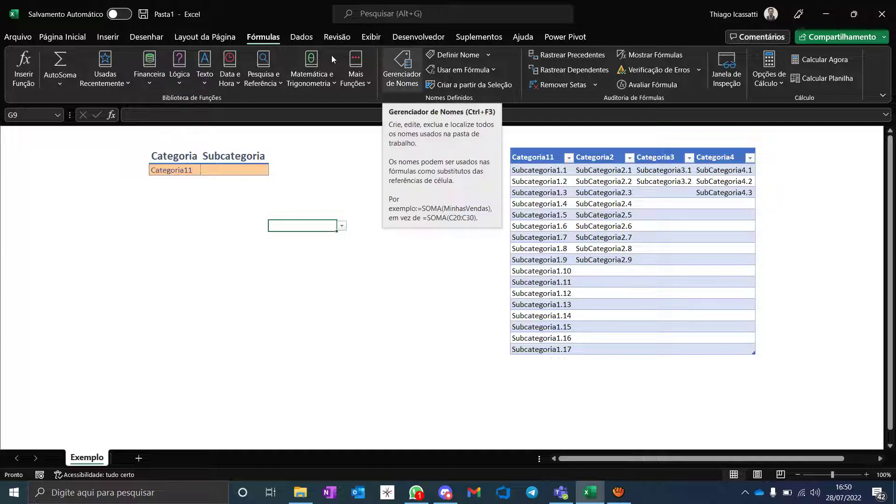
{"action": "key", "text": "ctrl+F3"}
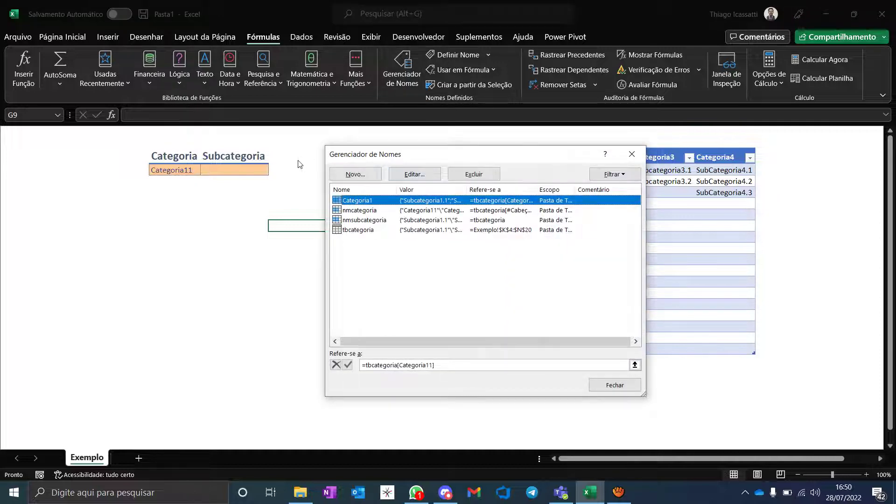
{"action": "left_click", "coordinate": [415, 174]}
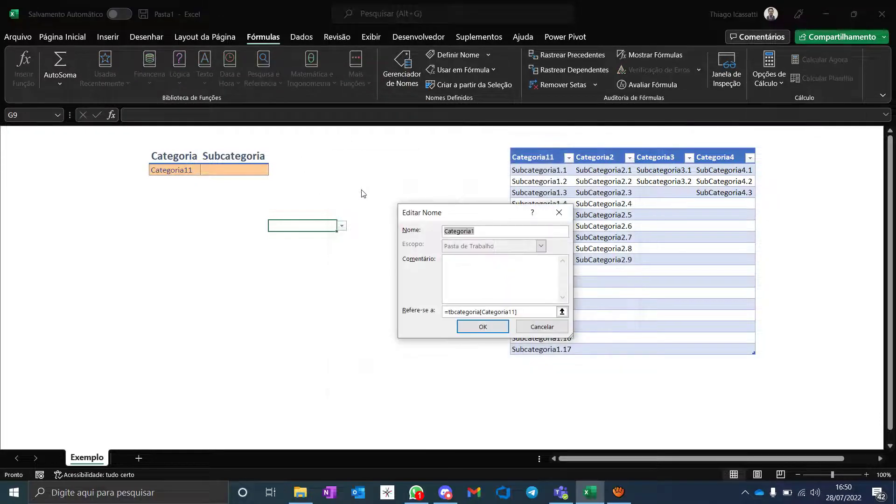
{"action": "key", "text": "End"}
{"action": "type", "text": "1"}
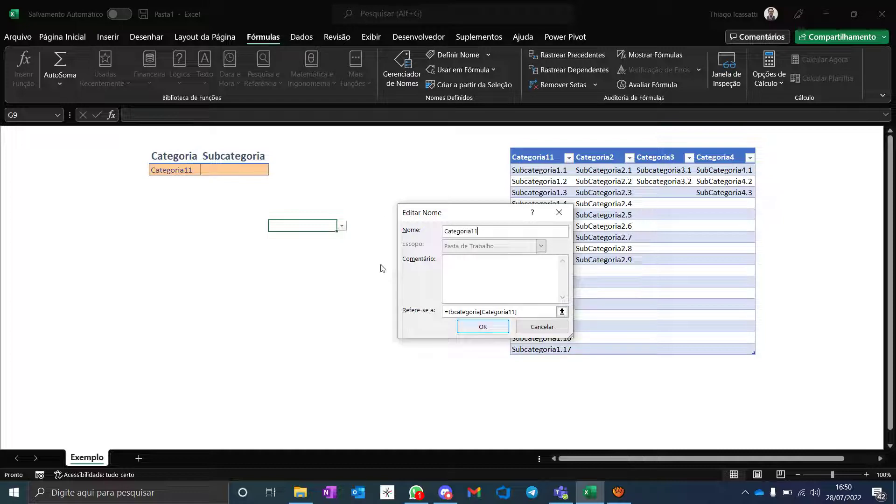
{"action": "key", "text": "Return"}
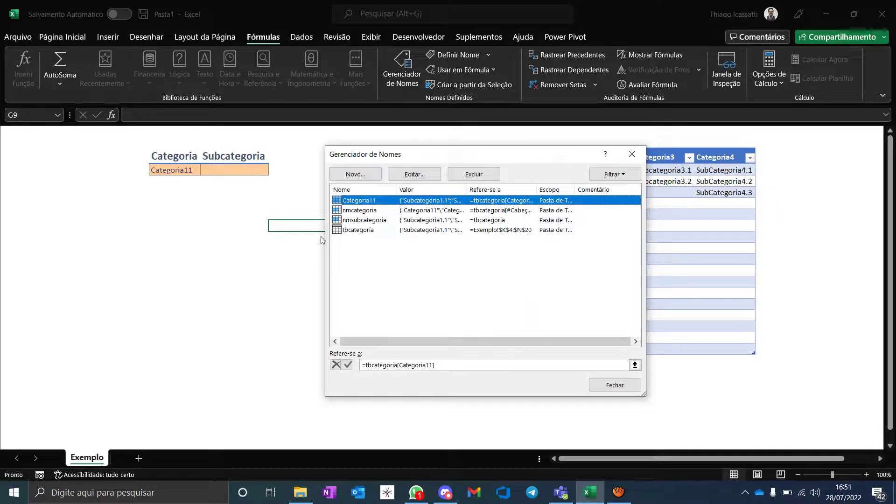
{"action": "left_click", "coordinate": [631, 154]}
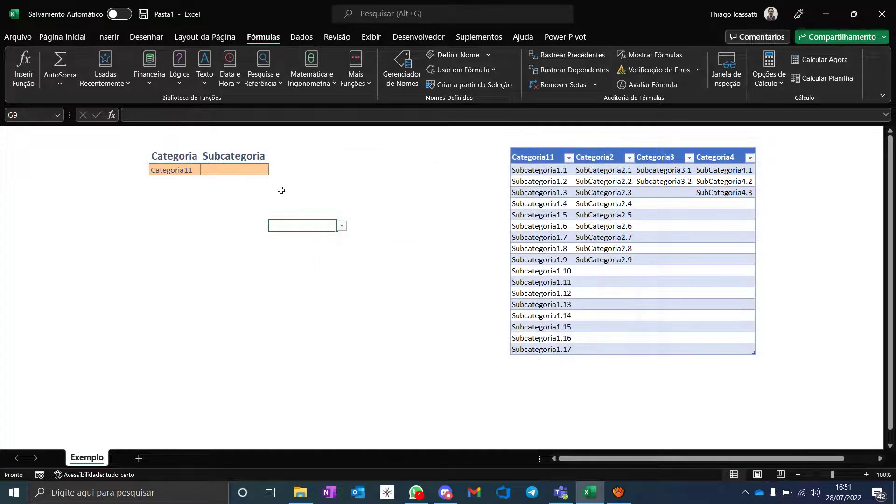
Check which subcategory choices G9's drop-down list offers with the renamed defined name.
{"action": "key", "text": "alt+Down"}
{"action": "key", "text": "Down"}
{"action": "key", "text": "Down"}
{"action": "key", "text": "Down"}
{"action": "key", "text": "Down"}
{"action": "key", "text": "Down"}
{"action": "key", "text": "Escape"}
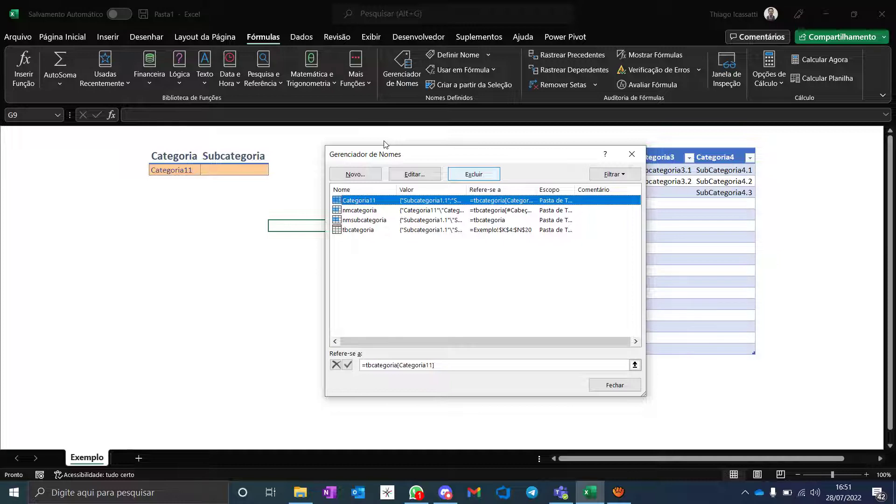
Delete the defined name Categoria11 from the workbook.
{"action": "key", "text": "alt+x"}
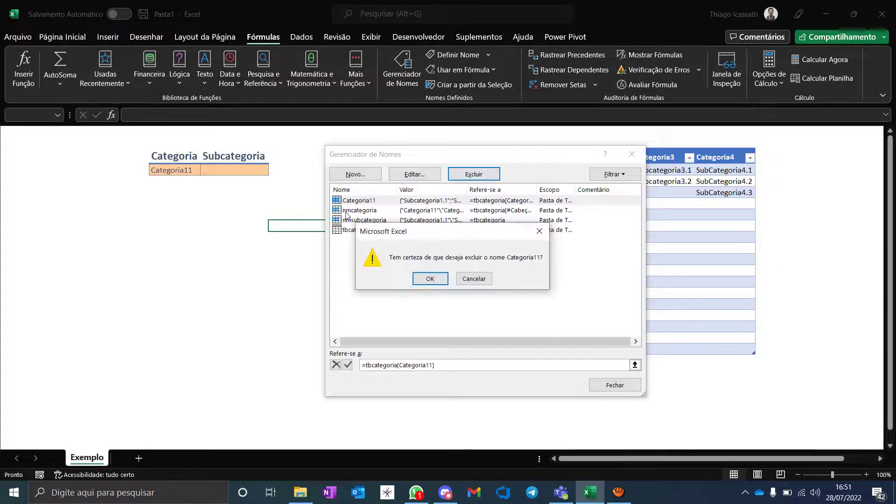
{"action": "key", "text": "Return"}
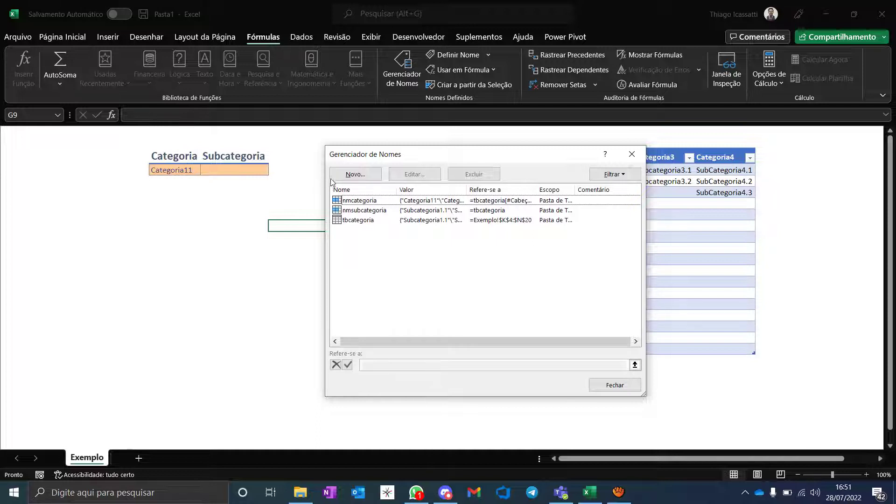
Examine the reference formula of the defined name nmcategoria and the table area it covers.
{"action": "key", "text": "Up"}
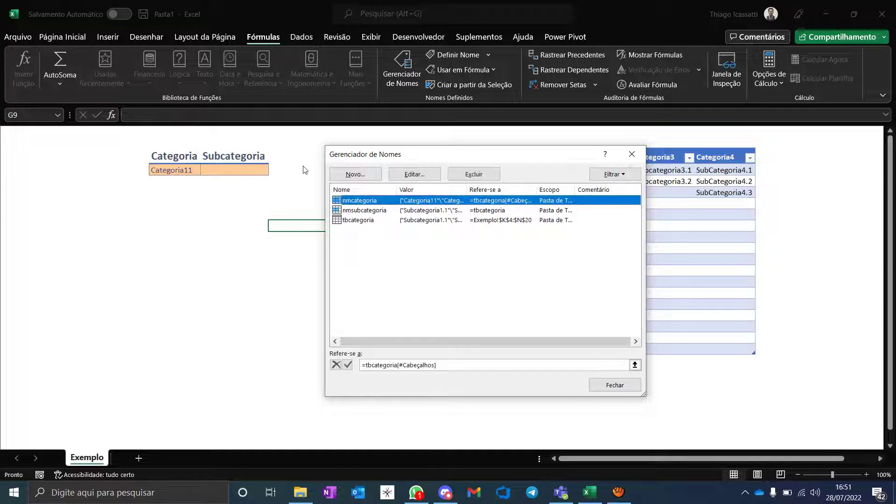
{"action": "left_click_drag", "start_coordinate": [436, 154], "coordinate": [290, 224]}
{"action": "left_click_drag", "start_coordinate": [291, 171], "coordinate": [319, 119]}
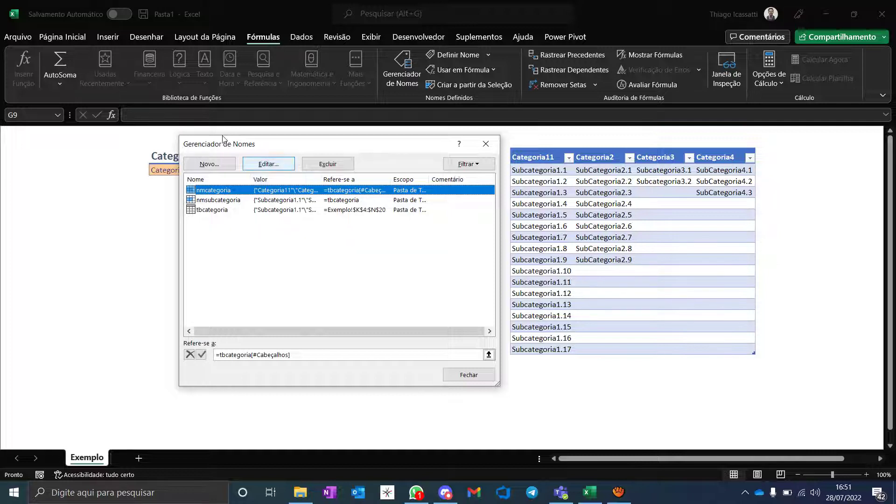
{"action": "key", "text": "Return"}
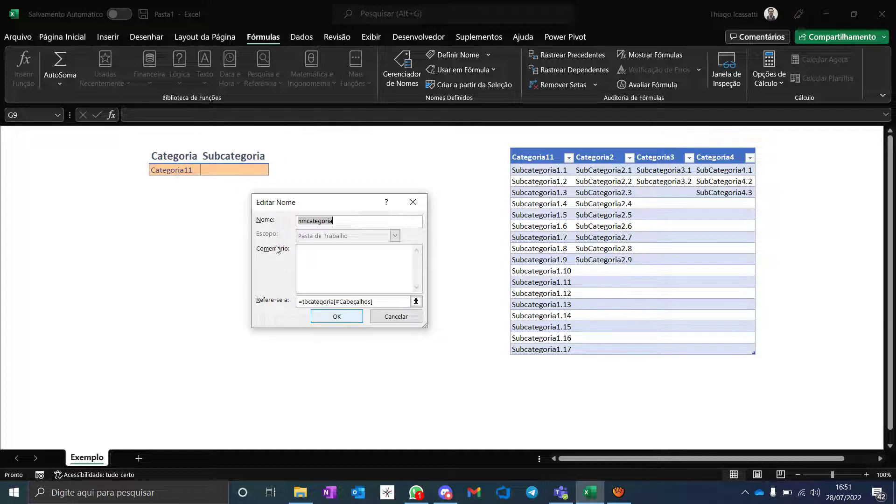
{"action": "left_click_drag", "start_coordinate": [303, 302], "coordinate": [337, 302]}
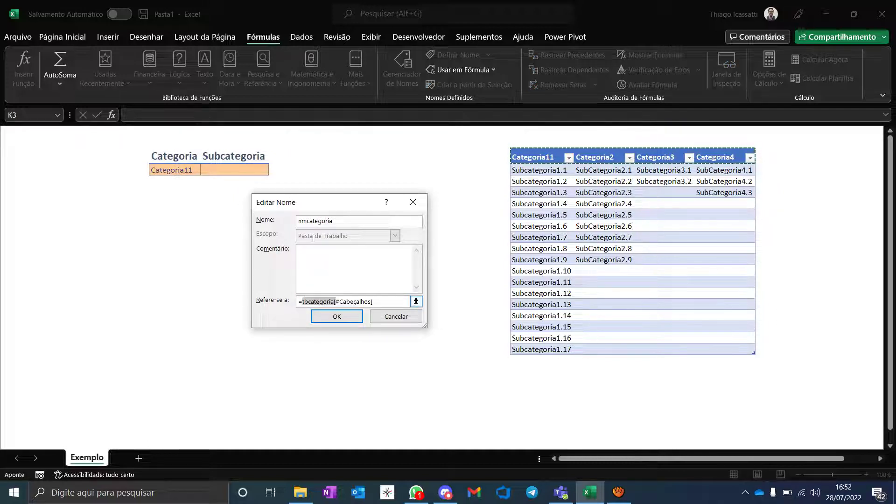
{"action": "key", "text": "End"}
{"action": "key", "text": "shift+Left"}
{"action": "key", "text": "shift+Left"}
{"action": "key", "text": "shift+Left"}
{"action": "key", "text": "shift+Left"}
{"action": "key", "text": "shift+Left"}
{"action": "key", "text": "shift+Left"}
{"action": "key", "text": "shift+Left"}
{"action": "key", "text": "shift+Left"}
{"action": "key", "text": "shift+Left"}
{"action": "key", "text": "shift+Left"}
{"action": "key", "text": "shift+Left"}
{"action": "key", "text": "shift+Left"}
{"action": "key", "text": "shift+Left"}
{"action": "key", "text": "shift+Left"}
{"action": "key", "text": "shift+Left"}
{"action": "key", "text": "shift+Left"}
{"action": "key", "text": "shift+Left"}
{"action": "key", "text": "shift+Left"}
{"action": "key", "text": "shift+Left"}
{"action": "key", "text": "shift+Left"}
{"action": "key", "text": "shift+Left"}
{"action": "key", "text": "shift+Left"}
{"action": "key", "text": "shift+Left"}
{"action": "key", "text": "shift+Left"}
{"action": "key", "text": "shift+Left"}
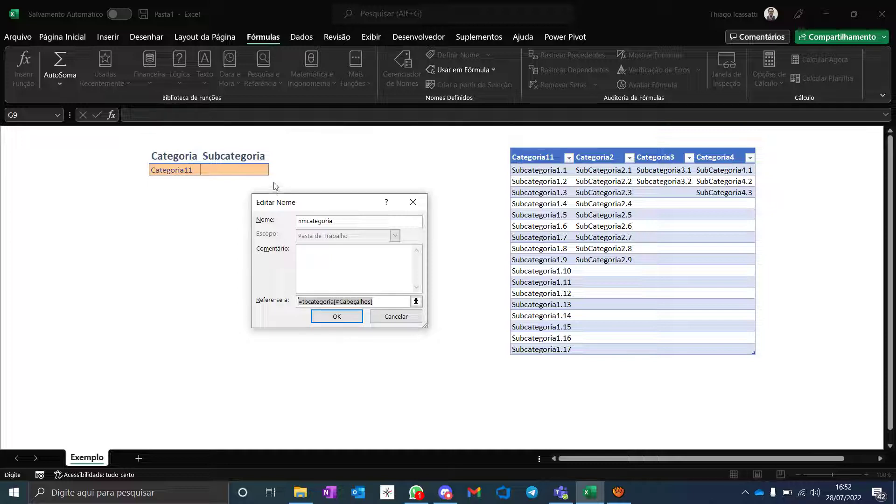
{"action": "key", "text": "shift+Tab"}
{"action": "key", "text": "shift+Tab"}
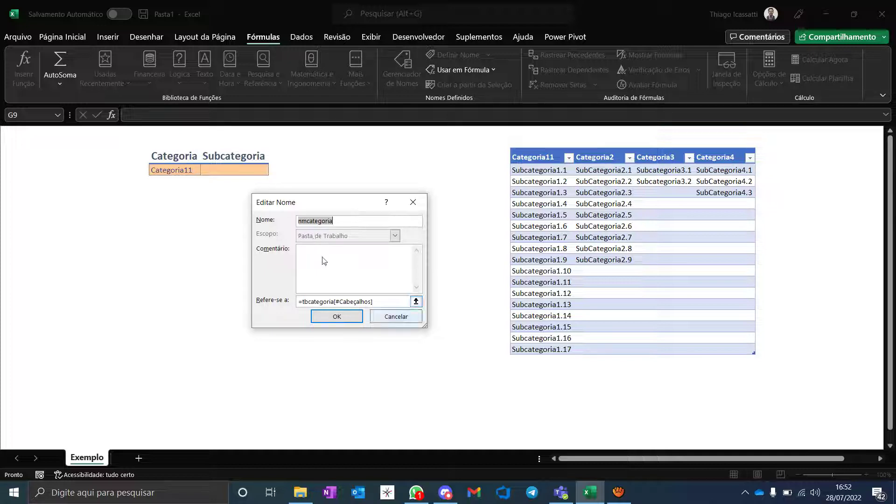
{"action": "key", "text": "Escape"}
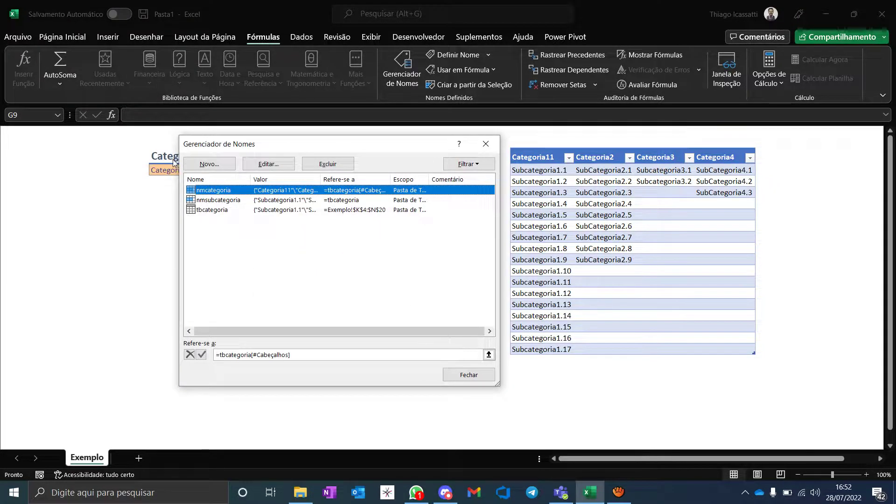
Examine the reference of the defined name nmsubcategoria and the table area it covers.
{"action": "key", "text": "Down"}
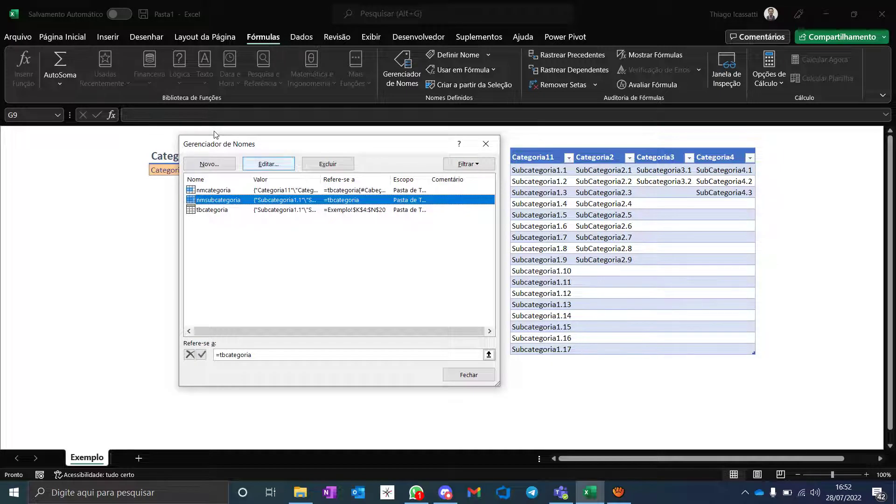
{"action": "key", "text": "Return"}
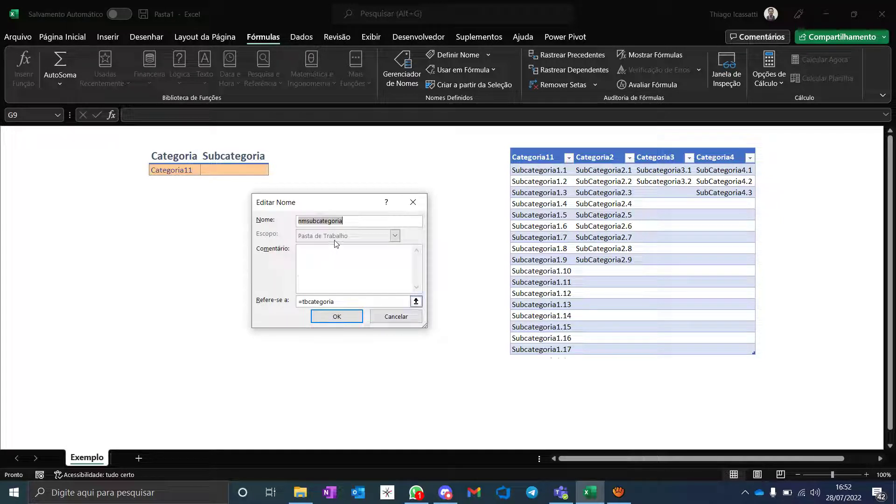
{"action": "left_click", "coordinate": [416, 301]}
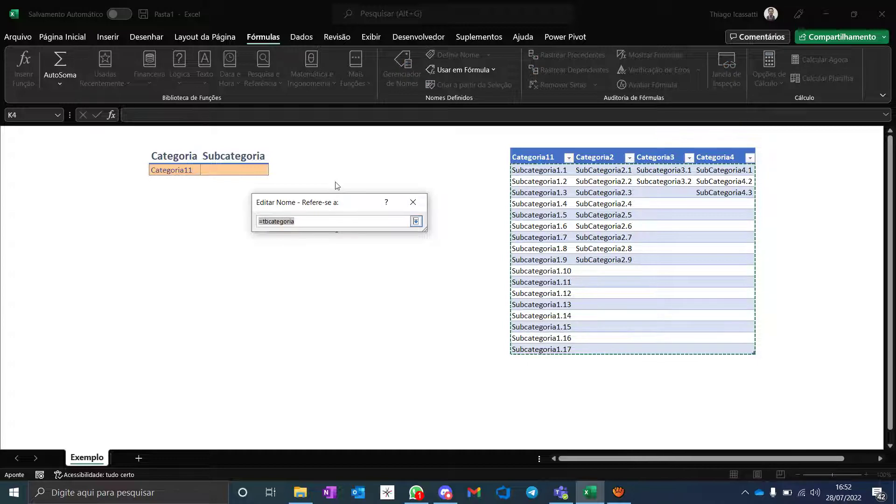
{"action": "key", "text": "Return"}
{"action": "key", "text": "Return"}
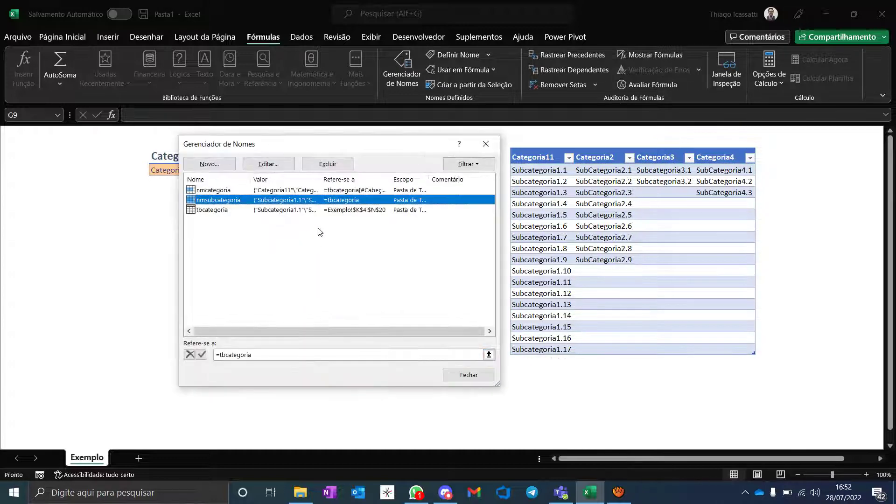
Compare the references of nmcategoria, nmsubcategoria and tbcategoria in the list of defined names, and close it.
{"action": "key", "text": "Down"}
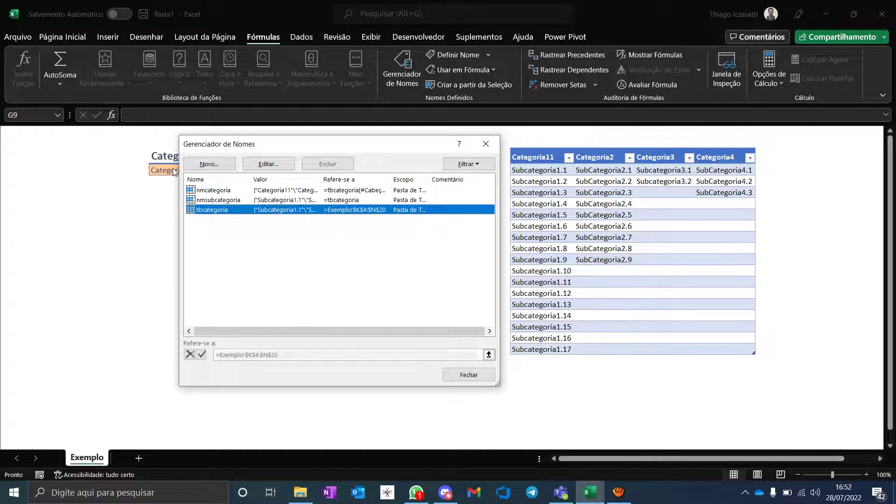
{"action": "key", "text": "Up"}
{"action": "key", "text": "Up"}
{"action": "key", "text": "Down"}
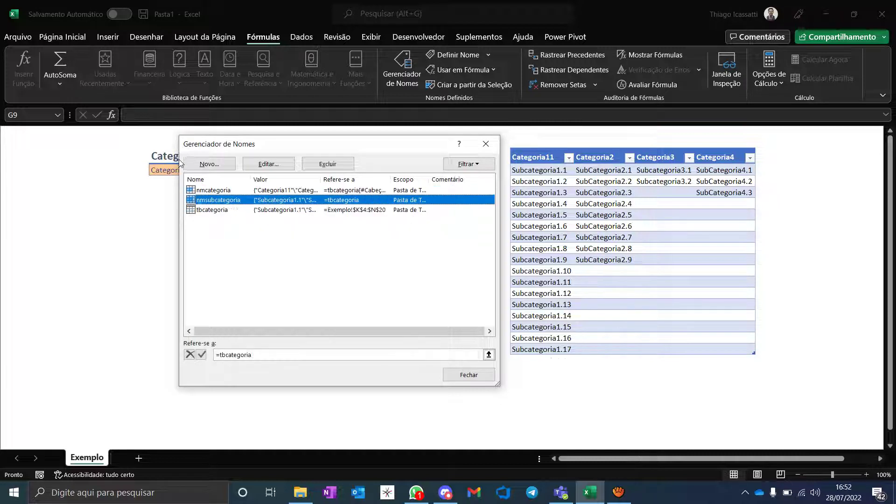
{"action": "key", "text": "Up"}
{"action": "key", "text": "Down"}
{"action": "key", "text": "Up"}
{"action": "key", "text": "Down"}
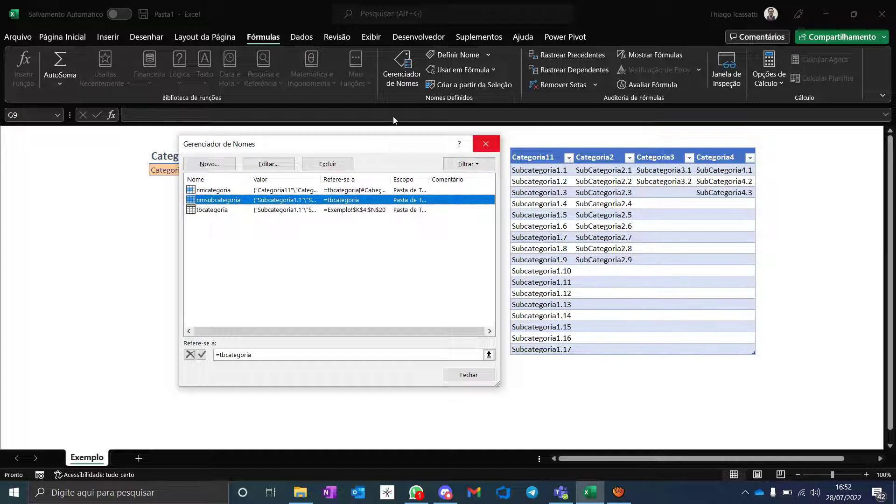
{"action": "left_click", "coordinate": [486, 144]}
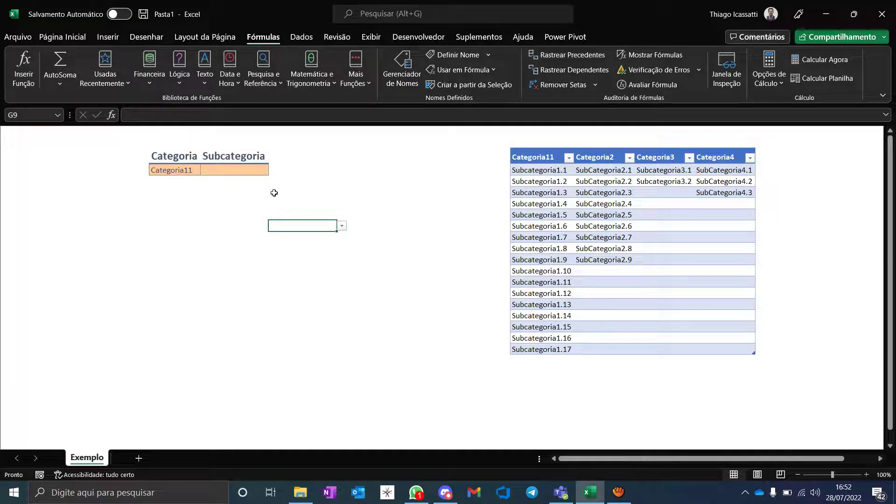
Remove the list restriction from cell G9 by setting its data validation to allow Qualquer valor.
{"action": "key", "text": "Right"}
{"action": "key", "text": "Down"}
{"action": "key", "text": "Left"}
{"action": "key", "text": "Up"}
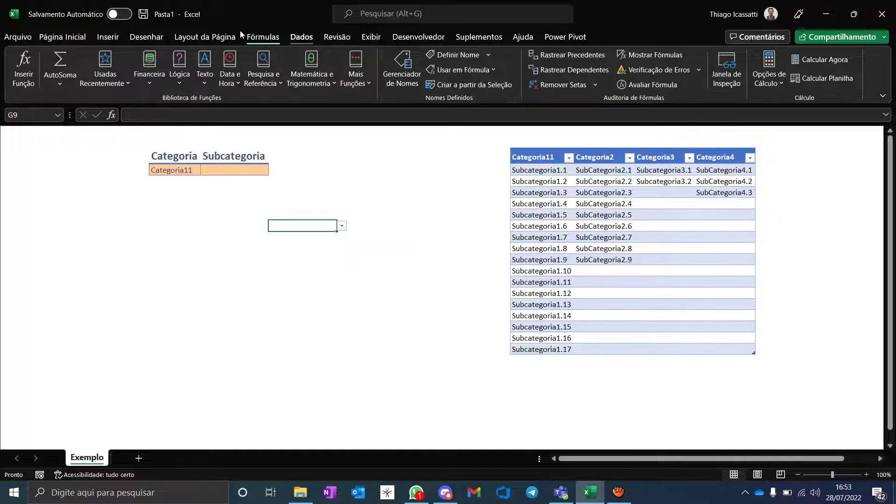
{"action": "left_click", "coordinate": [300, 37]}
{"action": "left_click", "coordinate": [634, 84]}
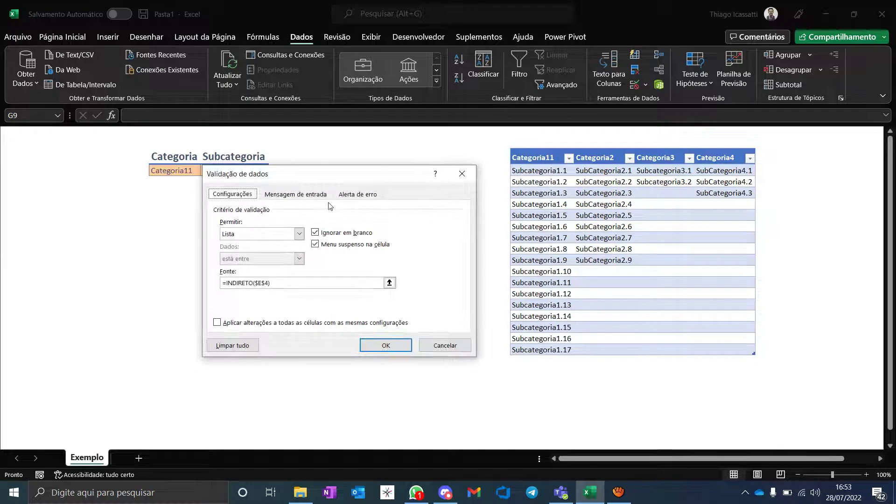
{"action": "left_click", "coordinate": [298, 233]}
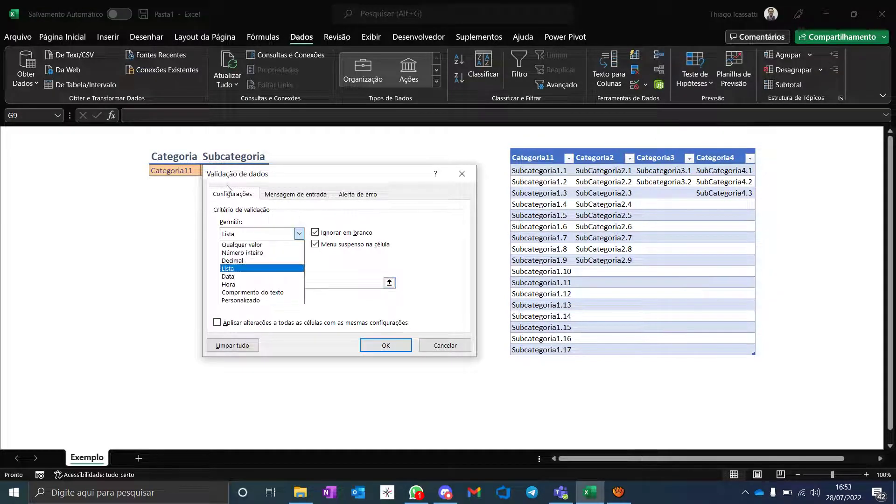
{"action": "left_click", "coordinate": [256, 244]}
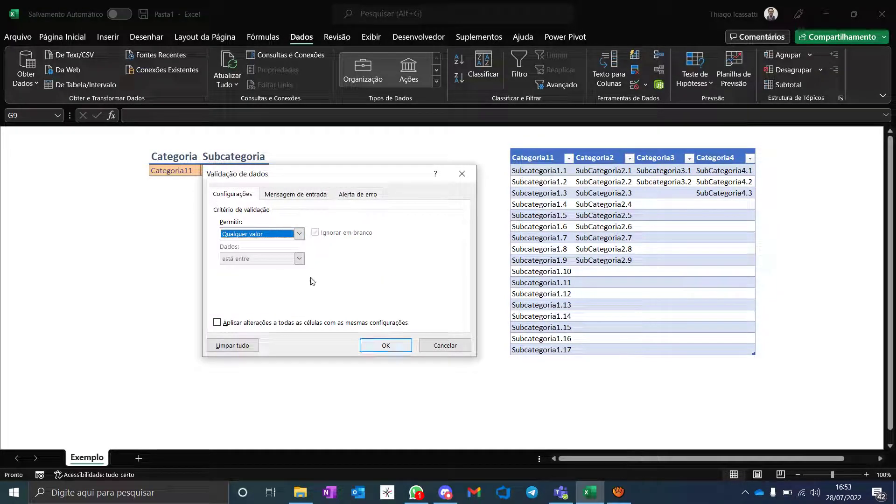
{"action": "key", "text": "Return"}
Copy the full LET source formula from the data validation of Subcategoria cell F4, leaving the validation settings as they are.
{"action": "left_click", "coordinate": [244, 171]}
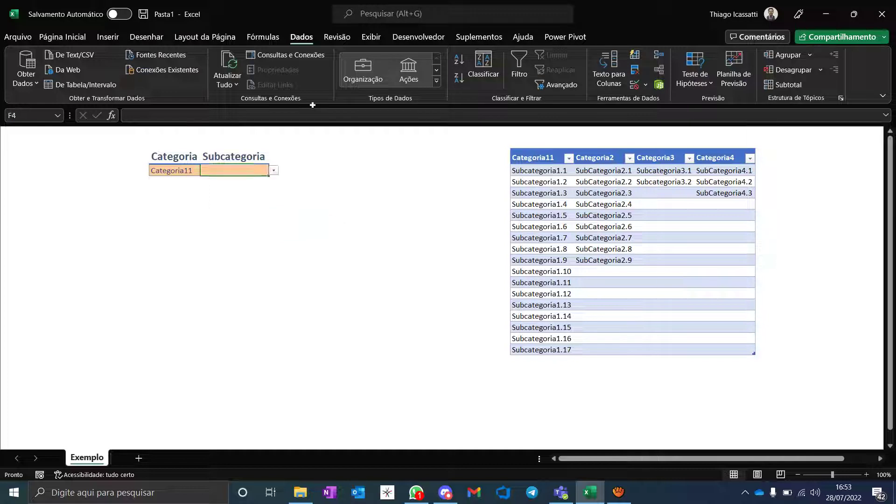
{"action": "left_click", "coordinate": [634, 85]}
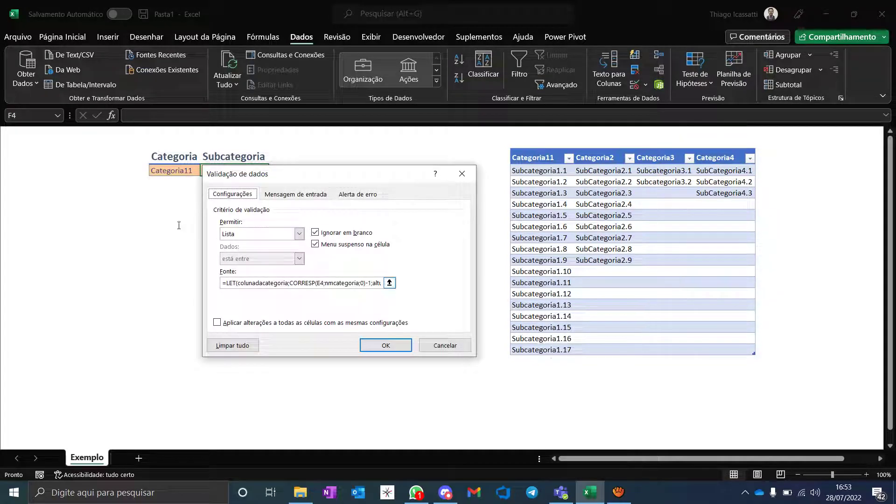
{"action": "left_click_drag", "start_coordinate": [224, 282], "coordinate": [394, 292]}
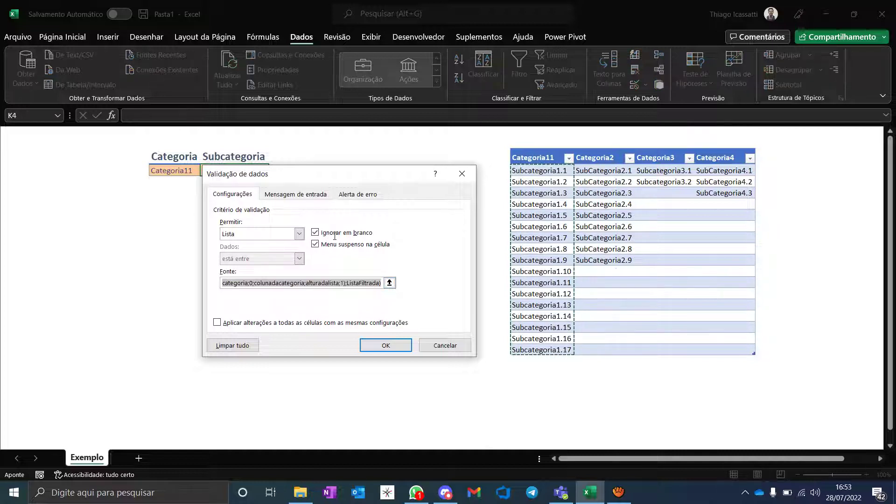
{"action": "key", "text": "Escape"}
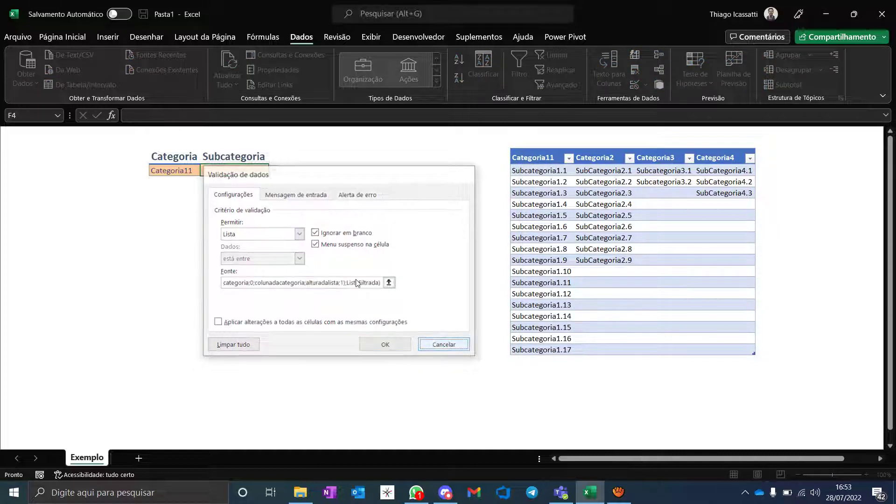
Enter the copied LET formula in cell F15 with a single equals sign, and look over the spilled subcategory list.
{"action": "left_click", "coordinate": [264, 294]}
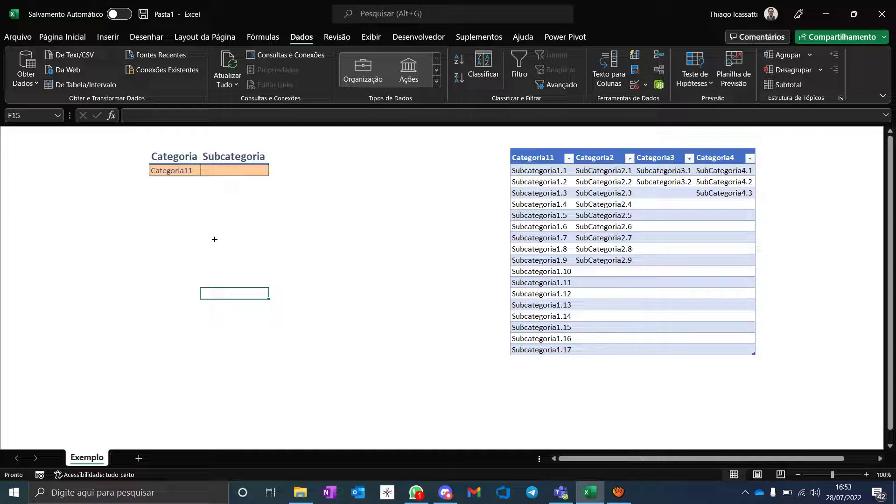
{"action": "type", "text": "="}
{"action": "type", "text": "=LET(colunadacategoria;CORRESP(E4;nmcategoria;0)-1;alturamaximageral;LINS(nmsubcategoria);Lista;DESLOC(nmsubcategoria;0;colunadacategoria;alturamaximageral;1);alturadalista;CONT.VALORES(Lista);ListaFiltrada;DESLOC(nmsubcategoria;0;colunadacategoria;alturadalista;1);ListaFiltrada)"}
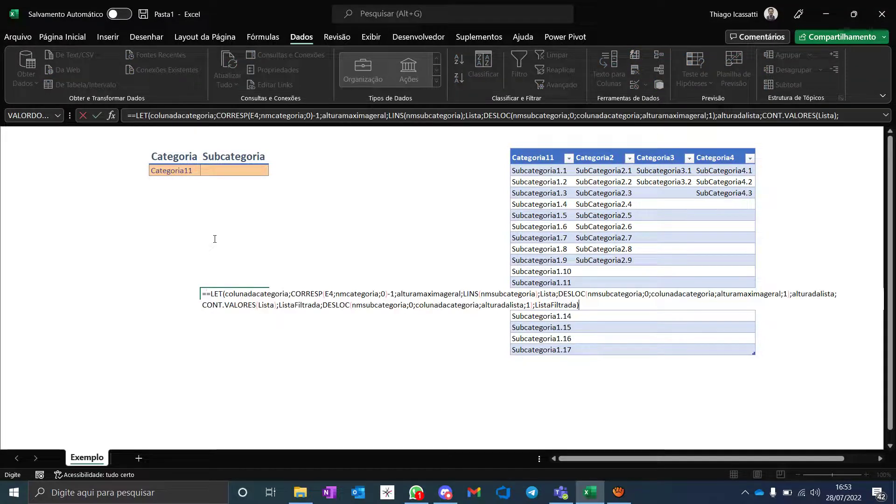
{"action": "key", "text": "F2"}
{"action": "key", "text": "ctrl+Home"}
{"action": "key", "text": "Right"}
{"action": "key", "text": "BackSpace"}
{"action": "key", "text": "Return"}
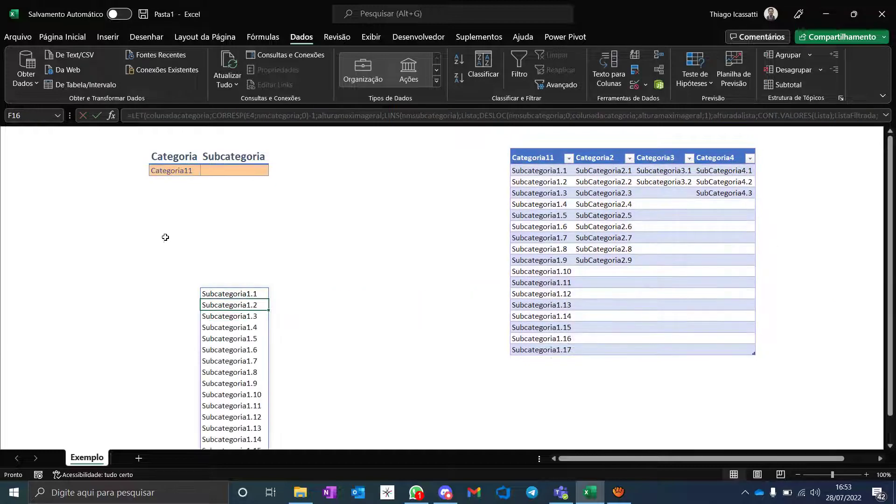
{"action": "scroll", "coordinate": [252, 251], "scroll_direction": "down", "scroll_amount": 4}
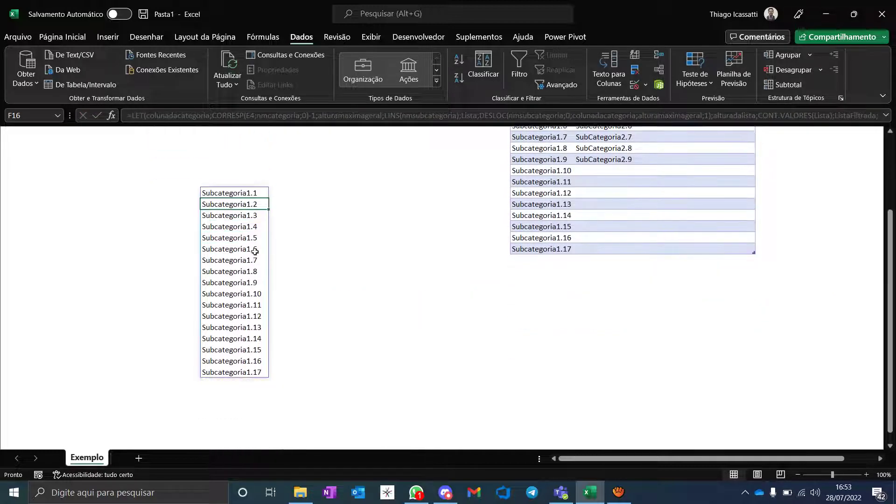
{"action": "scroll", "coordinate": [254, 252], "scroll_direction": "up", "scroll_amount": 4}
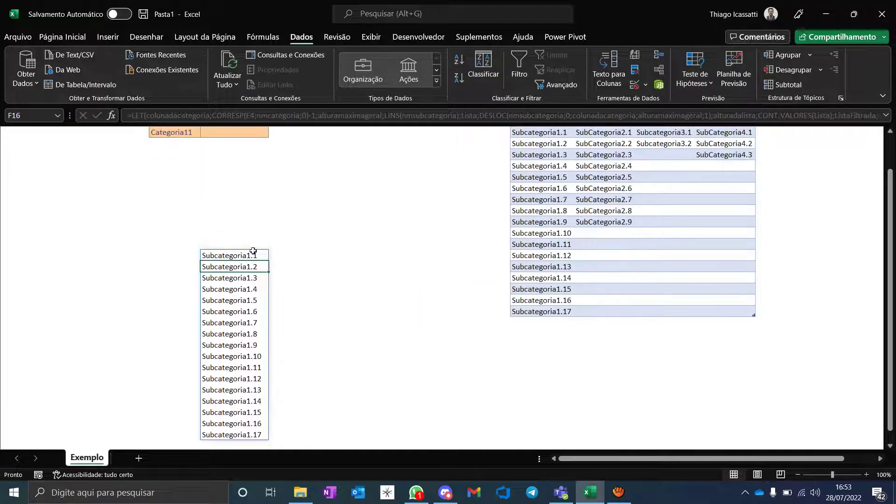
Expand the formula bar for F15 and insert two line breaks after =LET( so the variable definitions start lower down.
{"action": "key", "text": "Up"}
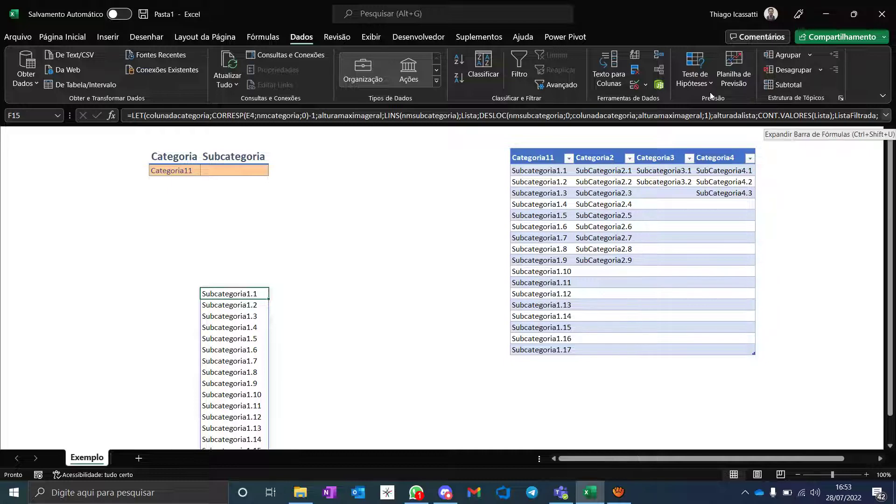
{"action": "key", "text": "ctrl+shift+u"}
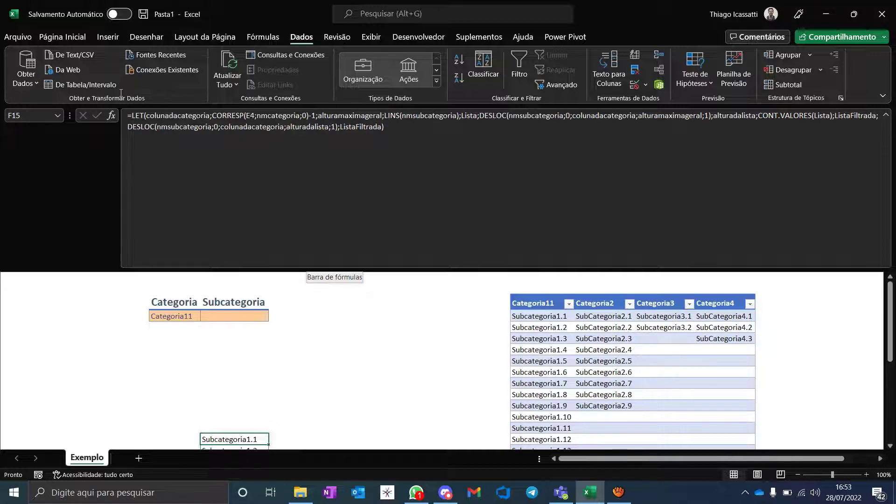
{"action": "left_click", "coordinate": [147, 115]}
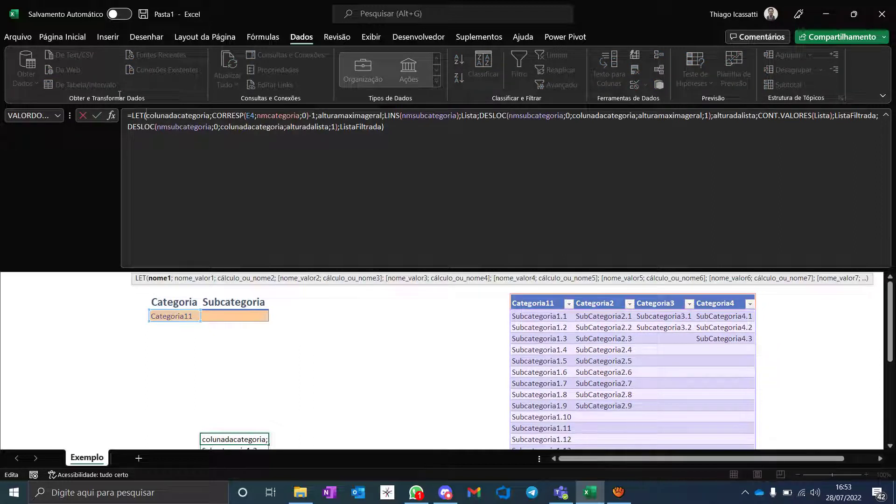
{"action": "key", "text": "alt+Return"}
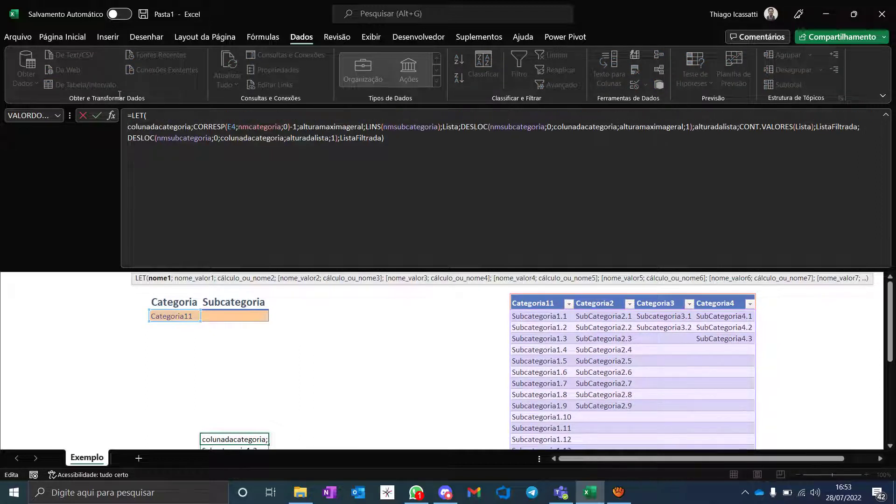
{"action": "key", "text": "alt+Return"}
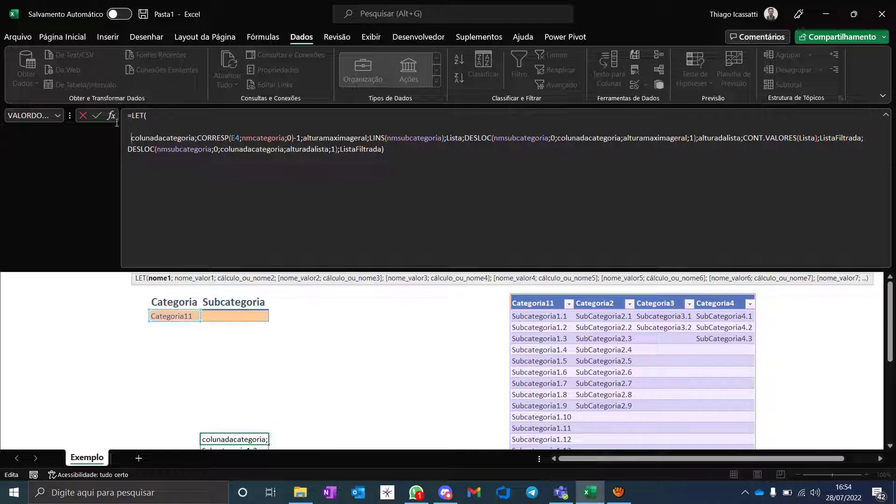
Copy the expression CORRESP(E4;nmcategoria;0)-1 that defines colunadacategoria in the LET formula, and commit the formula.
{"action": "key", "text": "ctrl+shift+Right"}
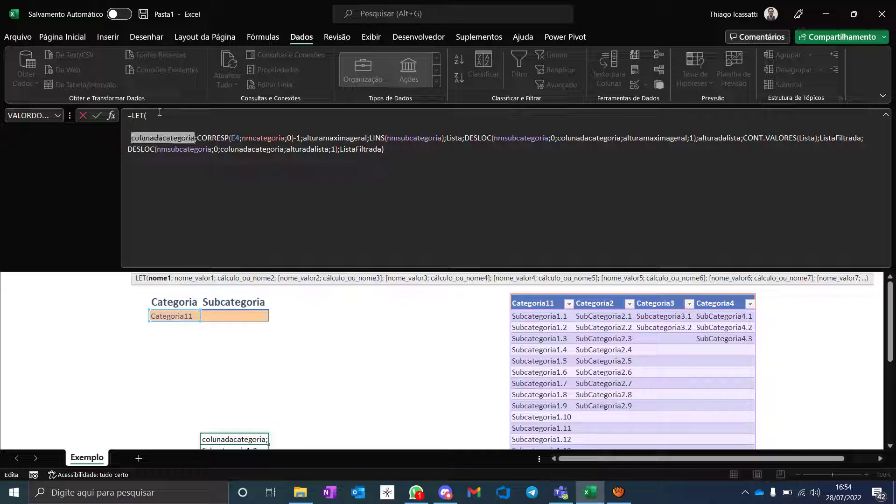
{"action": "key", "text": "Right"}
{"action": "key", "text": "Right"}
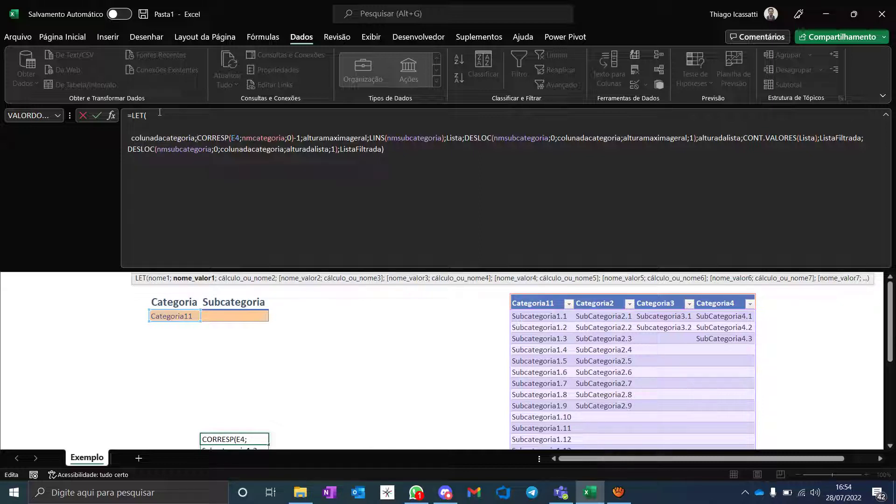
{"action": "key", "text": "ctrl+Left"}
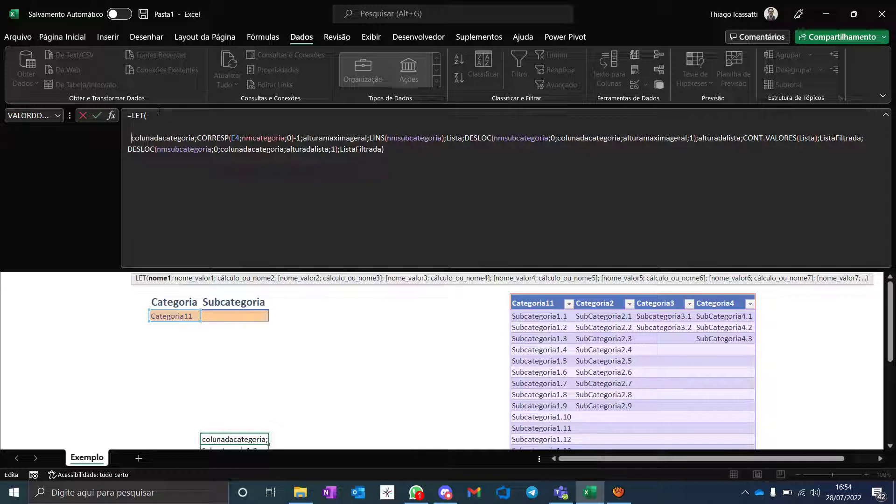
{"action": "key", "text": "shift+Right"}
{"action": "key", "text": "shift+Right"}
{"action": "key", "text": "shift+Right"}
{"action": "key", "text": "shift+Right"}
{"action": "key", "text": "shift+Right"}
{"action": "key", "text": "shift+Right"}
{"action": "key", "text": "shift+Right"}
{"action": "key", "text": "shift+Right"}
{"action": "key", "text": "shift+Right"}
{"action": "key", "text": "shift+Right"}
{"action": "key", "text": "shift+Right"}
{"action": "key", "text": "shift+Right"}
{"action": "key", "text": "shift+Right"}
{"action": "key", "text": "shift+Right"}
{"action": "key", "text": "shift+Right"}
{"action": "key", "text": "shift+Right"}
{"action": "key", "text": "shift+Right"}
{"action": "key", "text": "shift+Right"}
{"action": "key", "text": "shift+Right"}
{"action": "key", "text": "shift+Right"}
{"action": "key", "text": "shift+Right"}
{"action": "key", "text": "shift+Right"}
{"action": "key", "text": "shift+Right"}
{"action": "key", "text": "shift+Right"}
{"action": "key", "text": "shift+Right"}
{"action": "key", "text": "shift+Right"}
{"action": "key", "text": "shift+Right"}
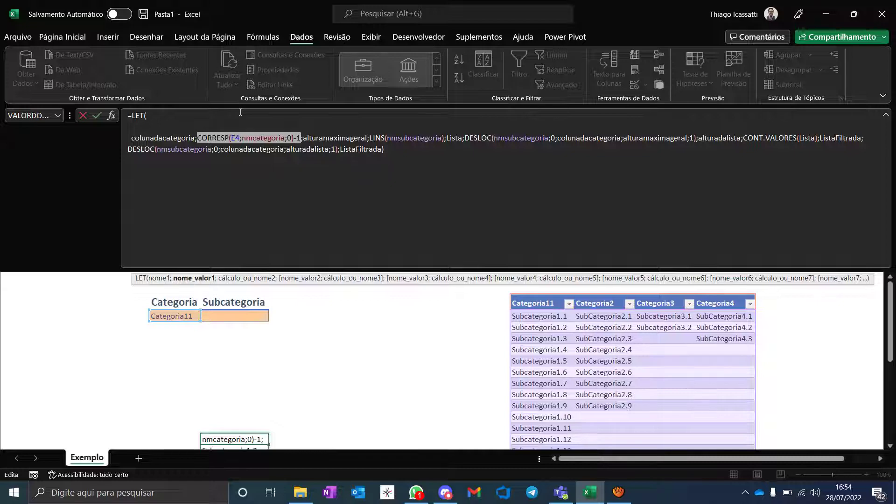
{"action": "key", "text": "shift+Right"}
{"action": "key", "text": "ctrl+c"}
{"action": "key", "text": "Return"}
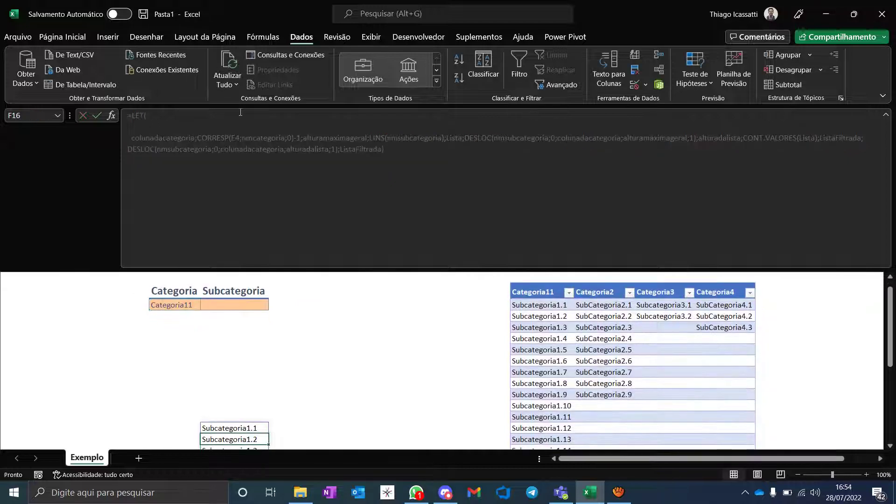
Put the copied expression in cell H6 as a formula without the -1, giving =CORRESP(E4;nmcategoria;0).
{"action": "key", "text": "Up"}
{"action": "key", "text": "Up"}
{"action": "key", "text": "Up"}
{"action": "key", "text": "Right"}
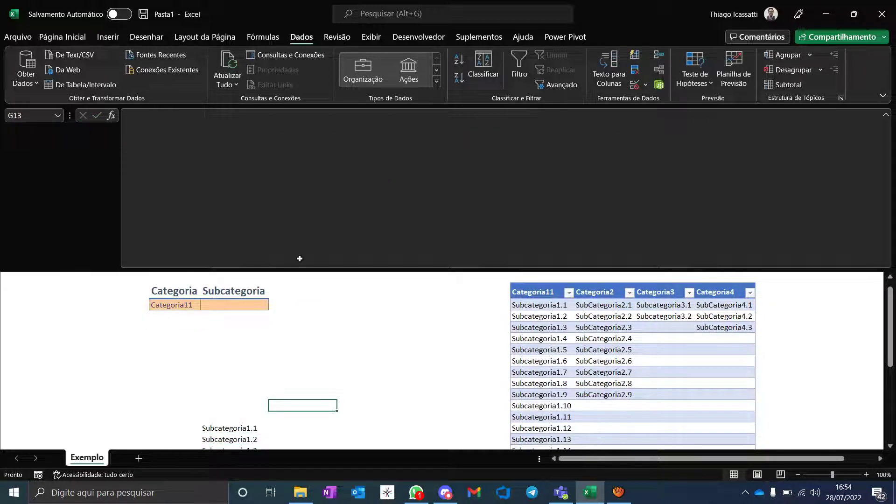
{"action": "key", "text": "Right"}
{"action": "key", "text": "Up"}
{"action": "key", "text": "Up"}
{"action": "key", "text": "Up"}
{"action": "key", "text": "Up"}
{"action": "key", "text": "Up"}
{"action": "key", "text": "Up"}
{"action": "key", "text": "Up"}
{"action": "type", "text": "="}
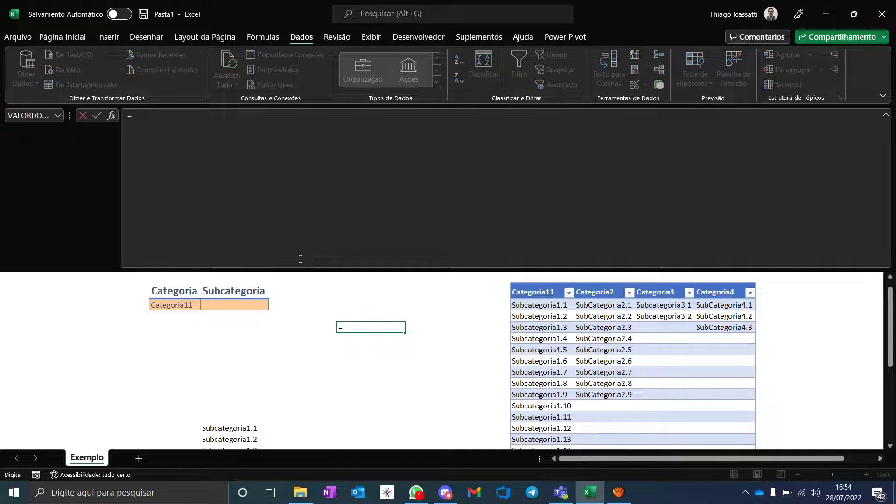
{"action": "key", "text": "ctrl+v"}
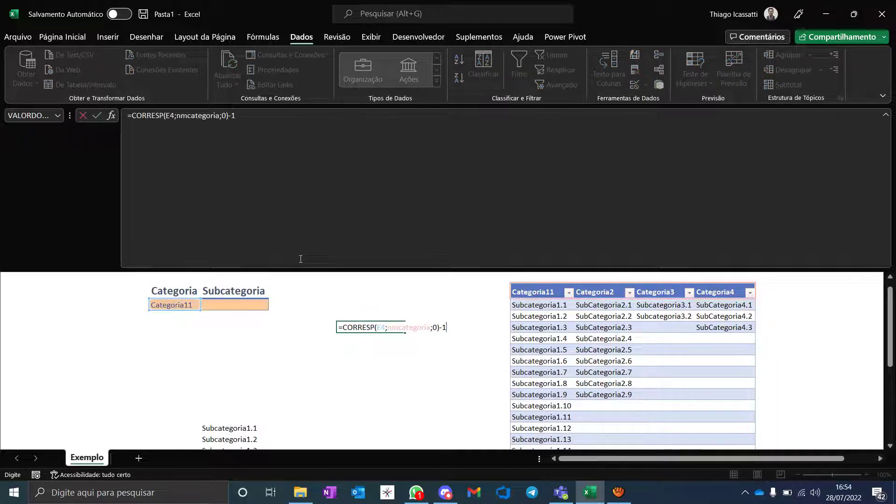
{"action": "key", "text": "BackSpace"}
Review the lookup value, lookup array and match type arguments of the CORRESP formula in H6, and accept it.
{"action": "left_click", "coordinate": [362, 327]}
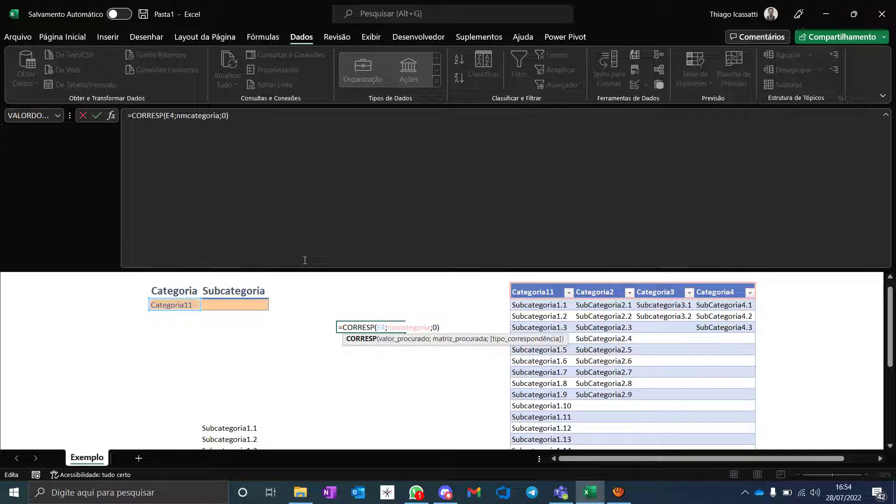
{"action": "key", "text": "Right"}
{"action": "key", "text": "Right"}
{"action": "key", "text": "Right"}
{"action": "key", "text": "Right"}
{"action": "key", "text": "shift+Right"}
{"action": "key", "text": "shift+Right"}
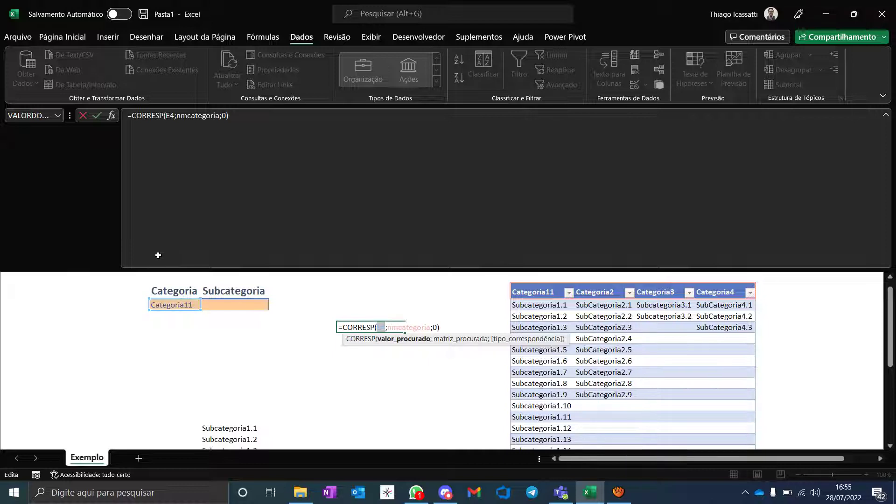
{"action": "key", "text": "Right"}
{"action": "key", "text": "Right"}
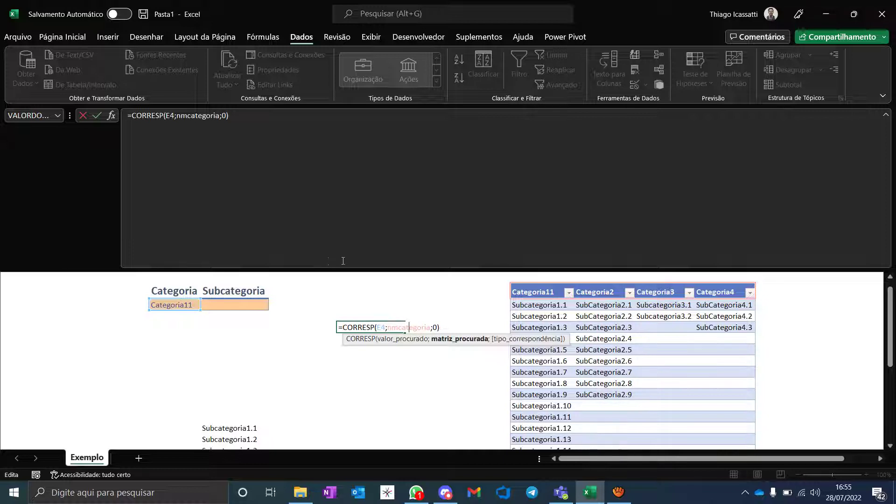
{"action": "key", "text": "Right"}
{"action": "key", "text": "Right"}
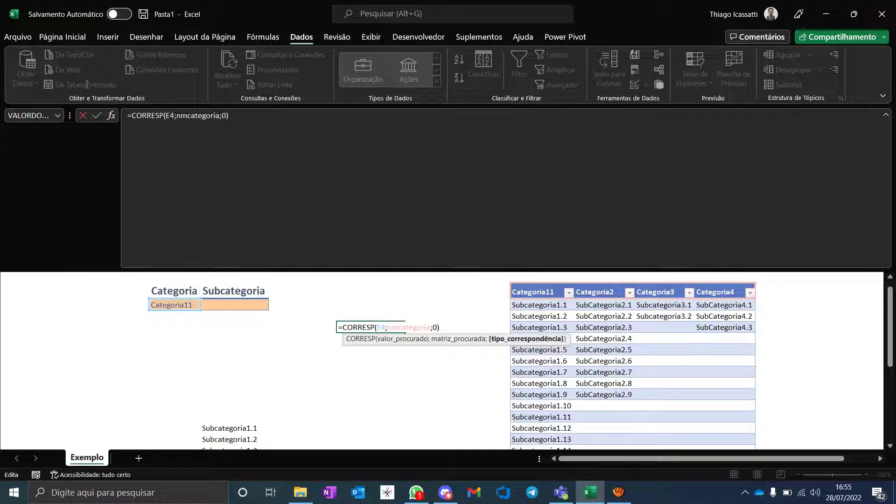
{"action": "left_click", "coordinate": [111, 115]}
{"action": "key", "text": "shift+F3"}
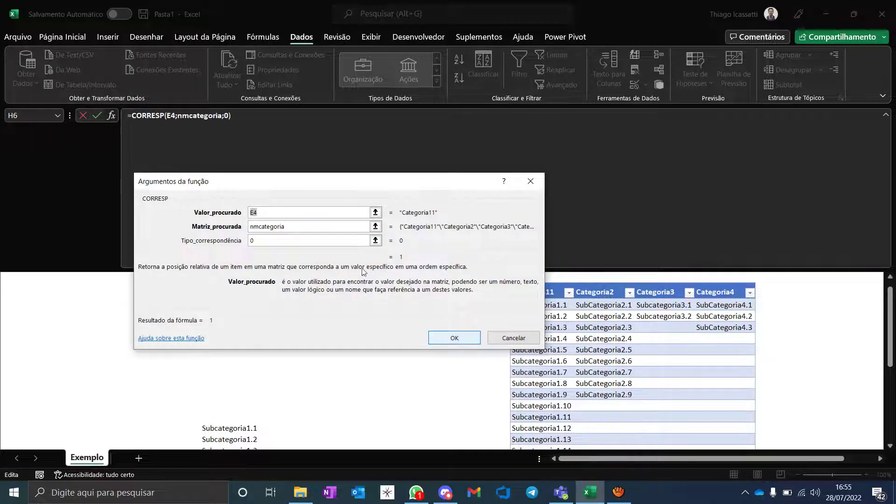
{"action": "key", "text": "Return"}
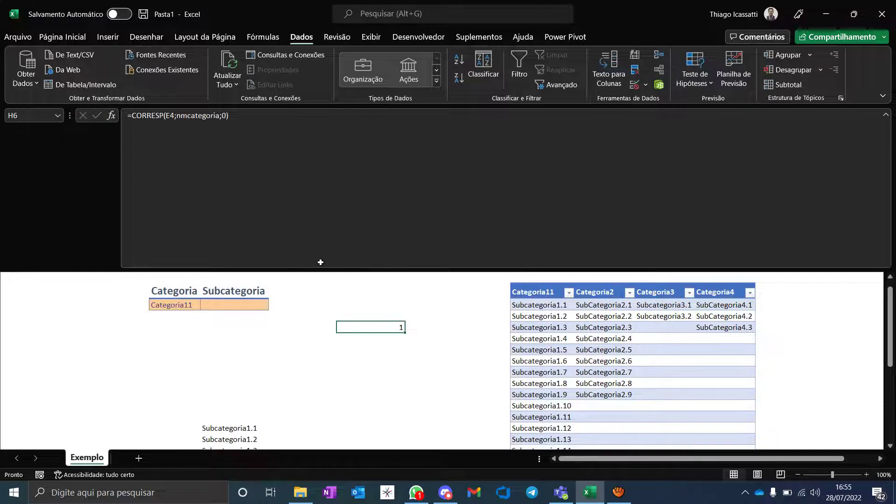
Set the Categoria in E4 to Categoria2 and compare the CORRESP result in H6 with that header's position in the table.
{"action": "left_click", "coordinate": [176, 303]}
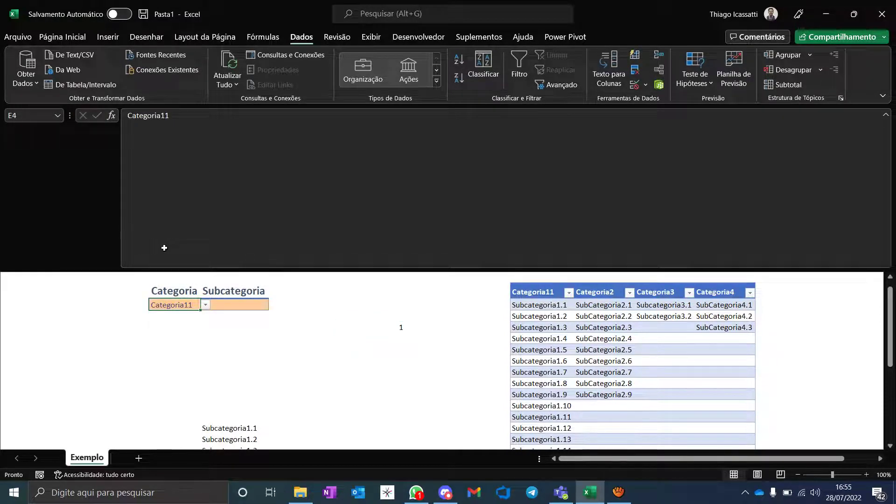
{"action": "left_click", "coordinate": [206, 305]}
{"action": "key", "text": "Down"}
{"action": "key", "text": "Return"}
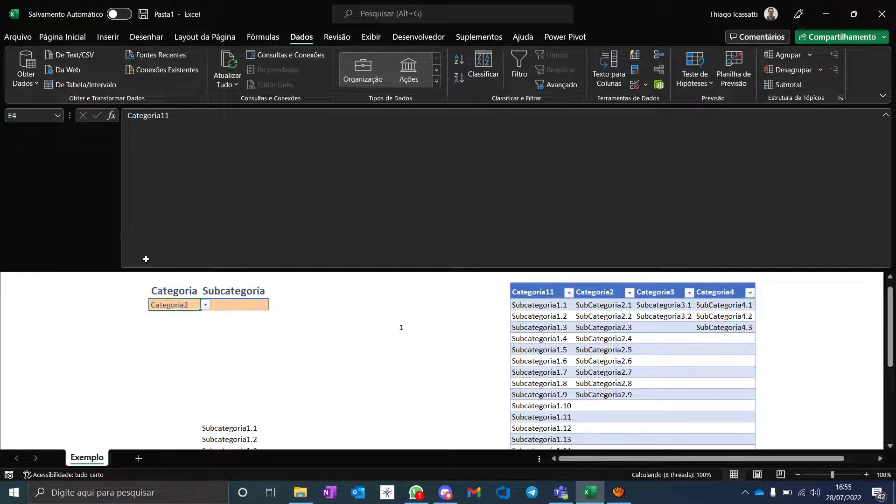
{"action": "key", "text": "Right"}
{"action": "key", "text": "Right"}
{"action": "key", "text": "Right"}
{"action": "key", "text": "Down"}
{"action": "key", "text": "Down"}
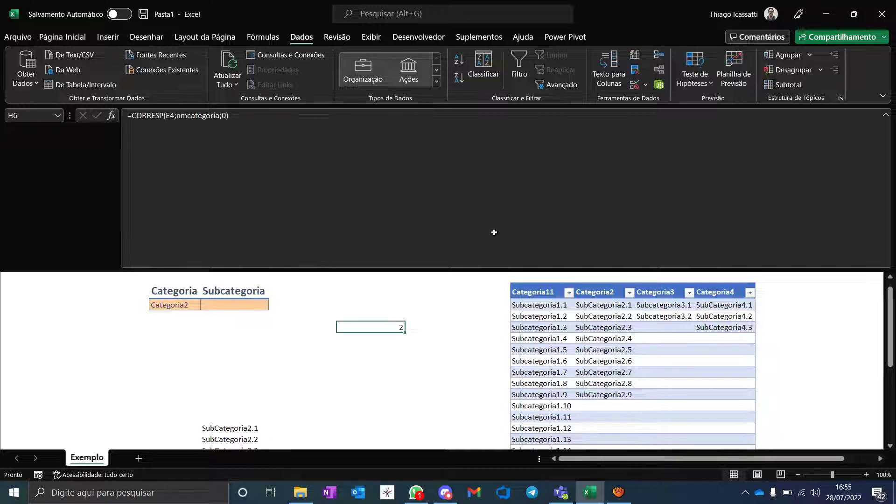
{"action": "key", "text": "Right"}
{"action": "key", "text": "Right"}
{"action": "key", "text": "Right"}
{"action": "key", "text": "Right"}
{"action": "key", "text": "Up"}
{"action": "key", "text": "Up"}
{"action": "key", "text": "Up"}
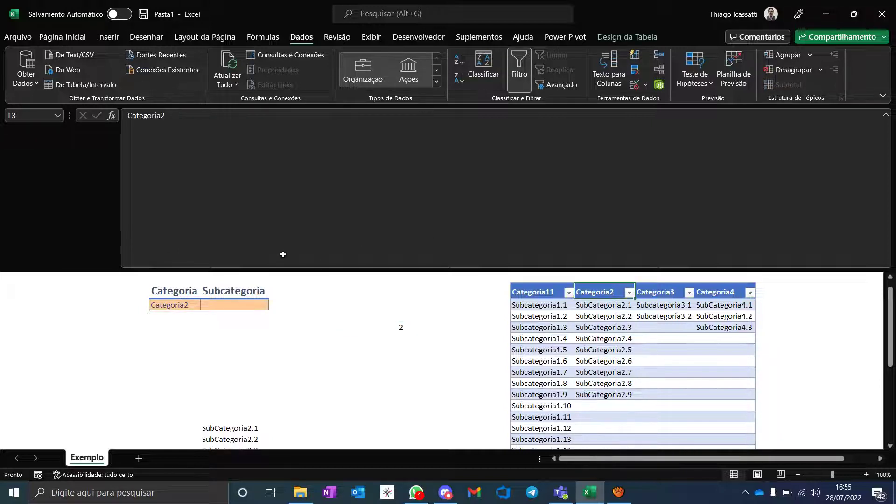
Switch the Categoria in E4 to Categoria3 and on to Categoria4, and check the CORRESP result in H6.
{"action": "key", "text": "Left"}
{"action": "key", "text": "Left"}
{"action": "key", "text": "Left"}
{"action": "key", "text": "Left"}
{"action": "key", "text": "Left"}
{"action": "key", "text": "Left"}
{"action": "key", "text": "Left"}
{"action": "key", "text": "Down"}
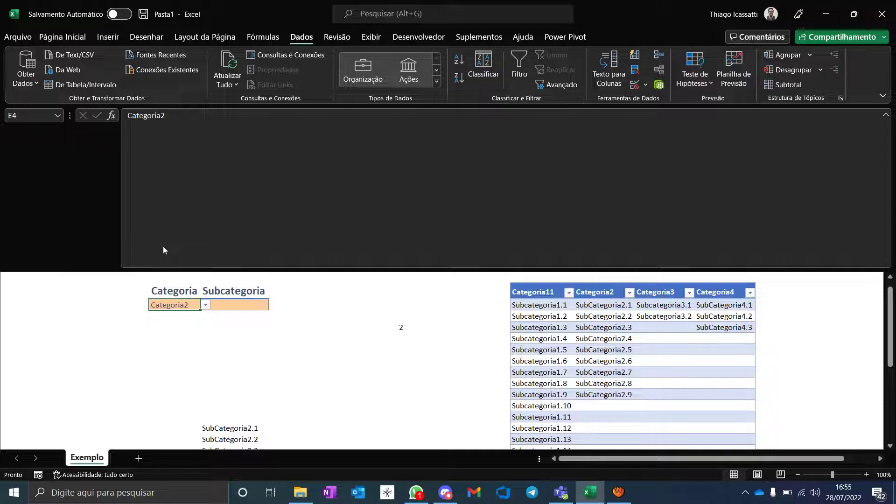
{"action": "key", "text": "alt+Down"}
{"action": "key", "text": "Down"}
{"action": "key", "text": "Return"}
{"action": "key", "text": "alt+Down"}
{"action": "key", "text": "Down"}
{"action": "key", "text": "Return"}
{"action": "key", "text": "Down"}
{"action": "key", "text": "Down"}
{"action": "key", "text": "Right"}
{"action": "key", "text": "Right"}
{"action": "key", "text": "Right"}
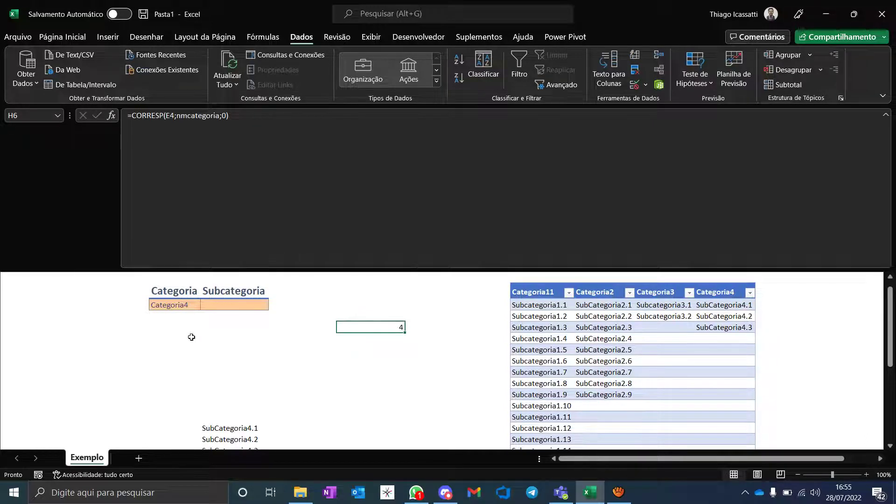
Rename the first variable in the LET formula in F15 from colunadacategoria to indicedacolunadacorrespondente.
{"action": "key", "text": "Left"}
{"action": "key", "text": "Left"}
{"action": "key", "text": "ctrl+Down"}
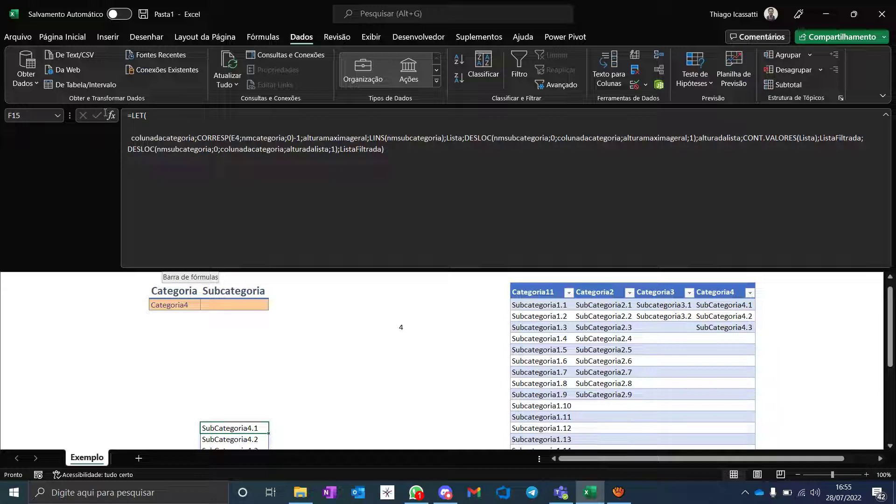
{"action": "key", "text": "F2"}
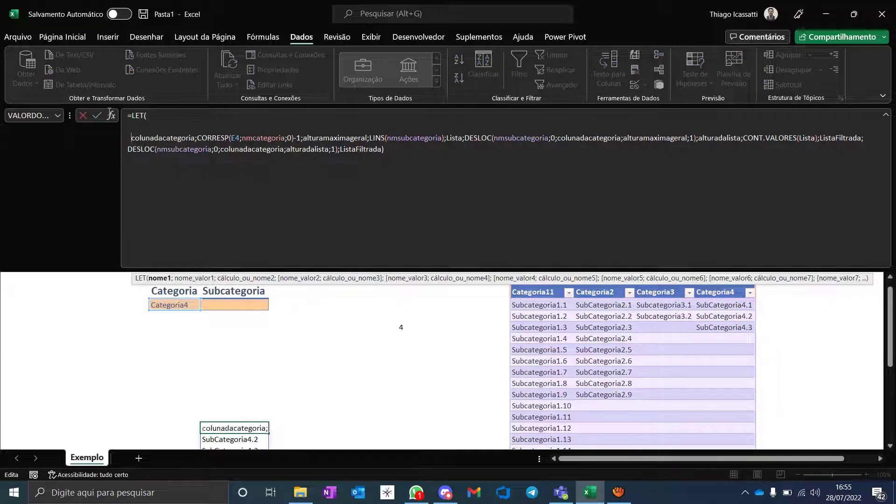
{"action": "type", "text": "indice"}
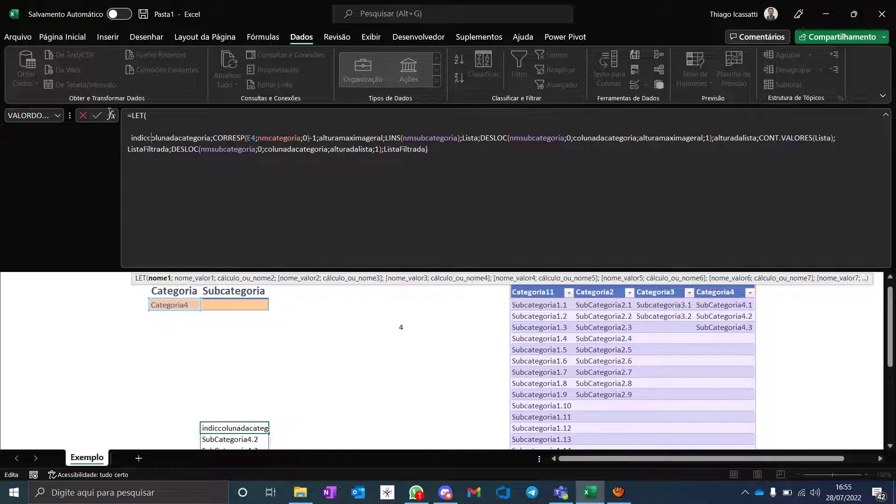
{"action": "type", "text": "da"}
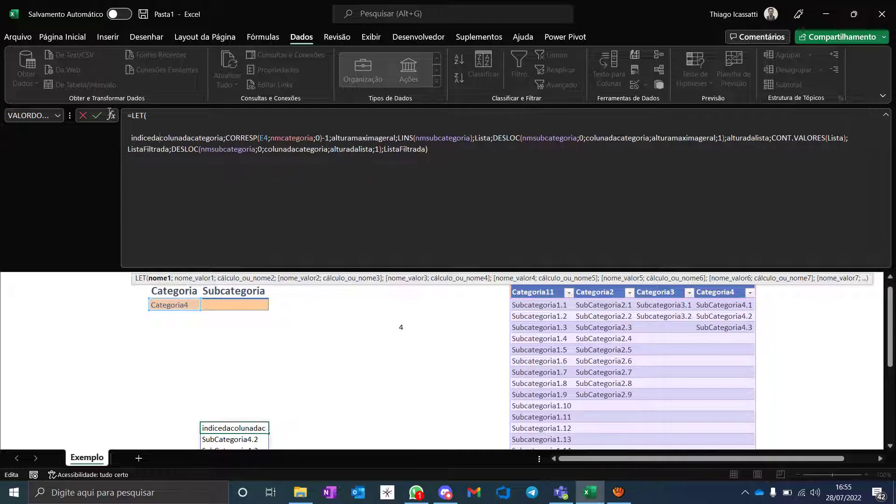
{"action": "key", "text": "Right"}
{"action": "key", "text": "Right"}
{"action": "key", "text": "Right"}
{"action": "key", "text": "Right"}
{"action": "key", "text": "Right"}
{"action": "key", "text": "Right"}
{"action": "key", "text": "Right"}
{"action": "key", "text": "Right"}
{"action": "key", "text": "Right"}
{"action": "key", "text": "Right"}
{"action": "key", "text": "BackSpace"}
{"action": "key", "text": "BackSpace"}
{"action": "key", "text": "BackSpace"}
{"action": "key", "text": "BackSpace"}
{"action": "key", "text": "BackSpace"}
{"action": "key", "text": "BackSpace"}
{"action": "key", "text": "BackSpace"}
{"action": "key", "text": "BackSpace"}
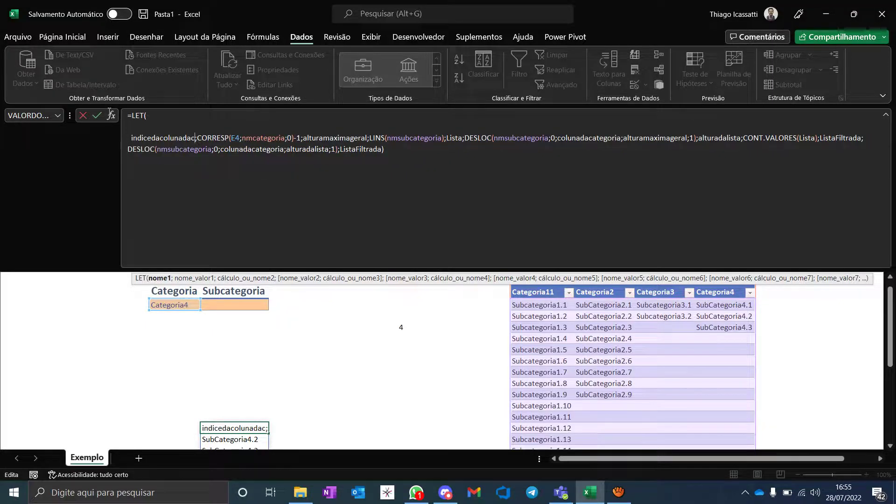
{"action": "type", "text": "or"}
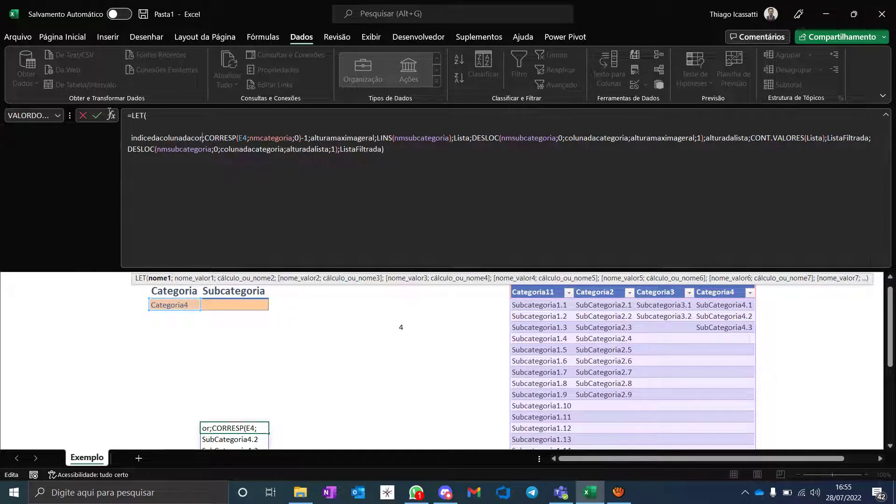
{"action": "type", "text": "respon"}
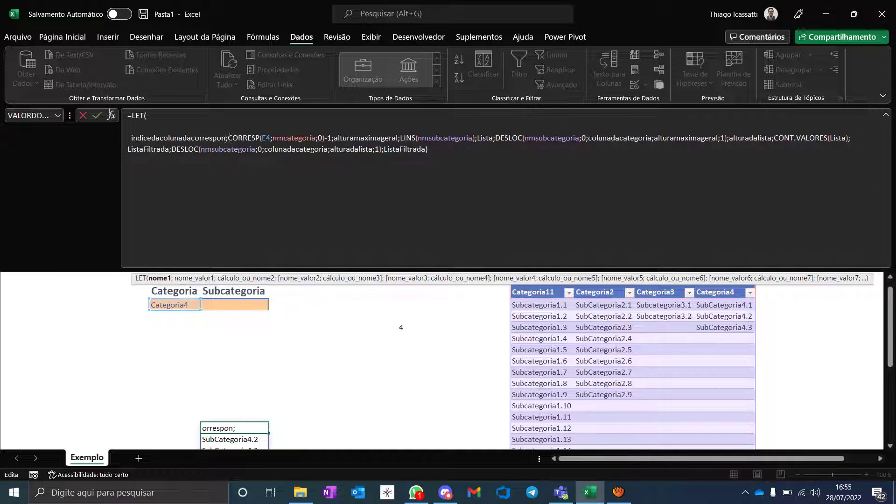
{"action": "type", "text": "dente"}
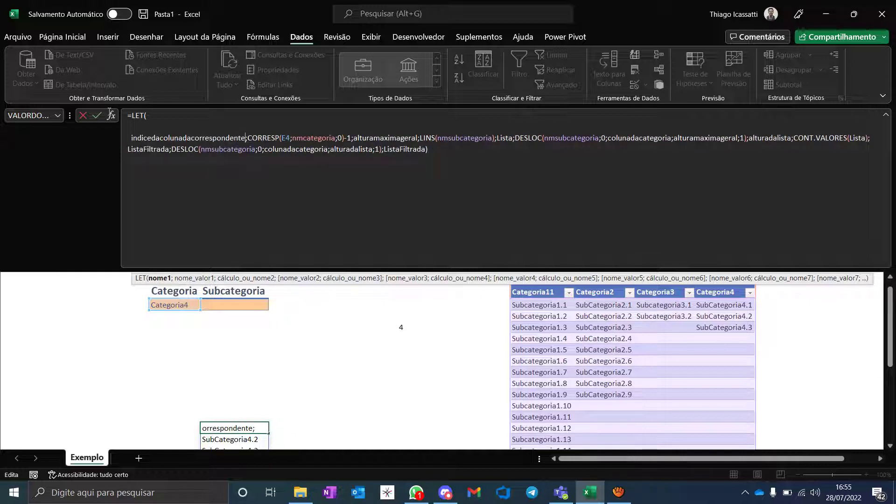
Copy the new variable name and use it to replace colunadacategoria in the first DESLOC of the F15 formula.
{"action": "key", "text": "ctrl+shift+Left"}
{"action": "key", "text": "ctrl+c"}
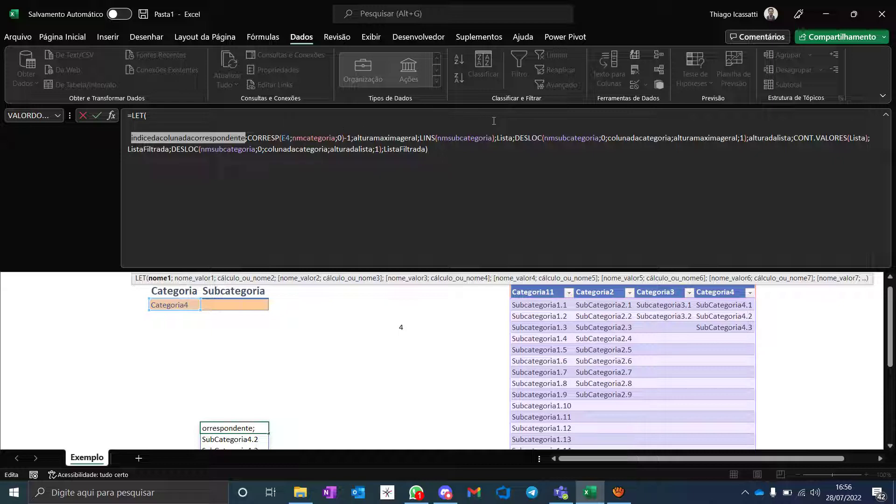
{"action": "left_click", "coordinate": [506, 110]}
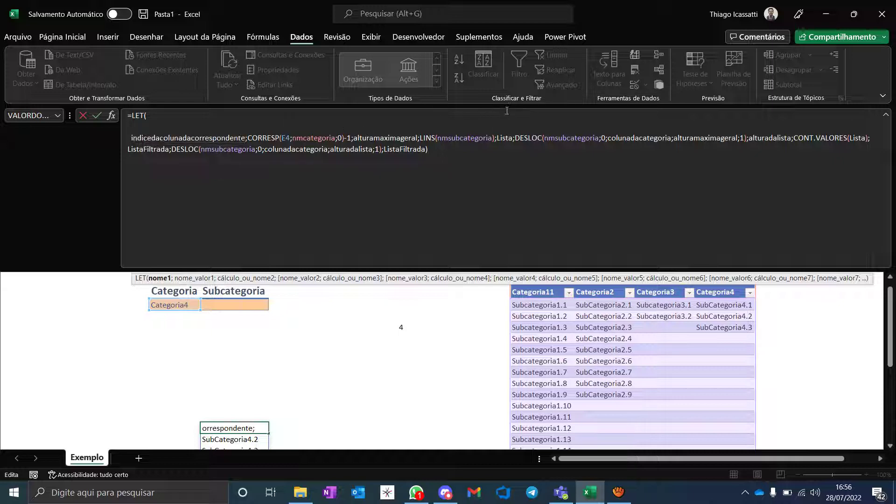
{"action": "double_click", "coordinate": [634, 138]}
{"action": "key", "text": "ctrl+v"}
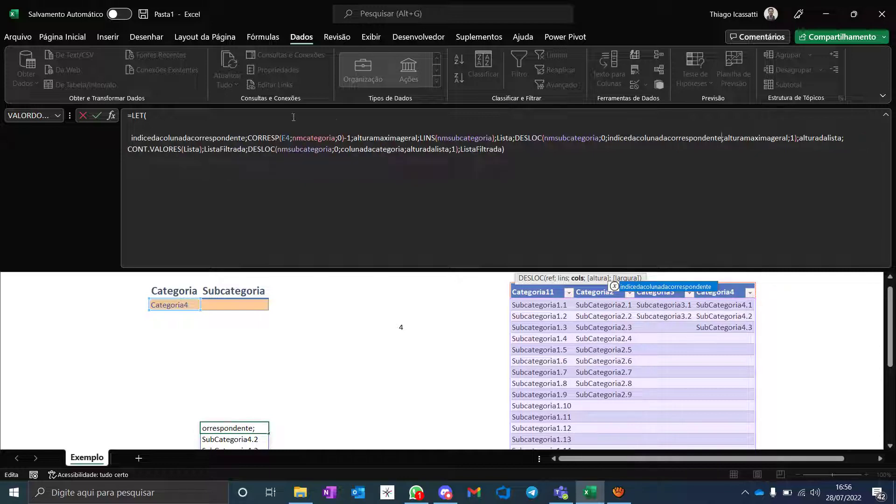
Replace colunadacategoria with indicedacolunadacorrespondente in the second DESLOC of the F15 formula and accept the formula.
{"action": "key", "text": "ctrl+Right"}
{"action": "key", "text": "ctrl+Right"}
{"action": "key", "text": "ctrl+Right"}
{"action": "key", "text": "ctrl+Right"}
{"action": "key", "text": "ctrl+Right"}
{"action": "key", "text": "ctrl+Right"}
{"action": "key", "text": "ctrl+Right"}
{"action": "key", "text": "ctrl+Right"}
{"action": "key", "text": "ctrl+Right"}
{"action": "key", "text": "ctrl+Right"}
{"action": "key", "text": "ctrl+Right"}
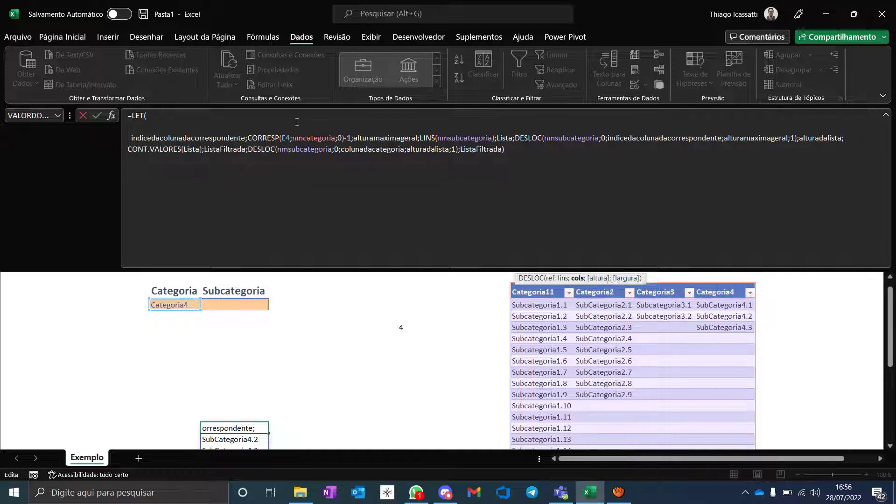
{"action": "key", "text": "ctrl+shift+Right"}
{"action": "key", "text": "ctrl+v"}
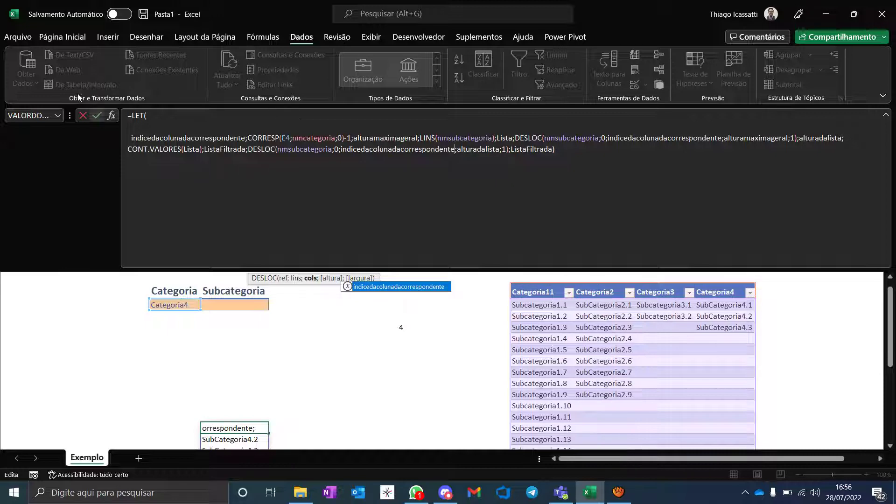
{"action": "key", "text": "ctrl+Return"}
Start a LET formula in H7 with indicedacolunadacorrespondente as its first name.
{"action": "key", "text": "Right"}
{"action": "key", "text": "Right"}
{"action": "key", "text": "Right"}
{"action": "key", "text": "Up"}
{"action": "key", "text": "Up"}
{"action": "key", "text": "Up"}
{"action": "key", "text": "Up"}
{"action": "key", "text": "Up"}
{"action": "key", "text": "Up"}
{"action": "key", "text": "Up"}
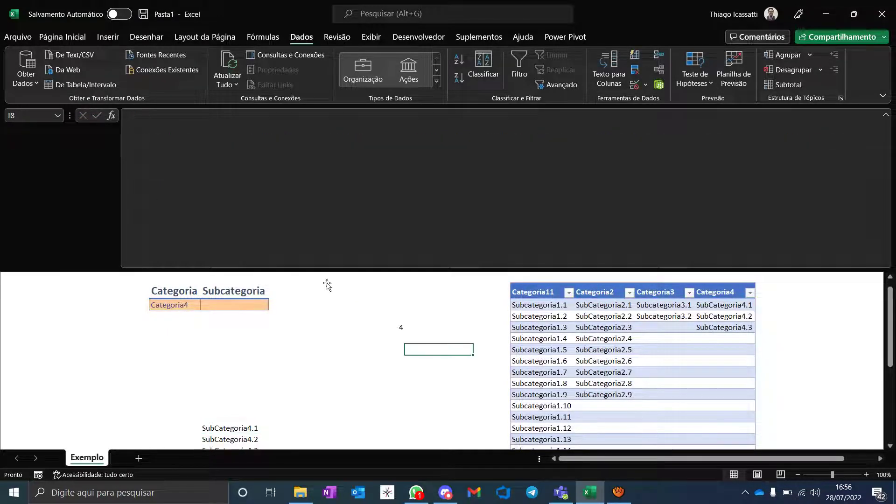
{"action": "key", "text": "Left"}
{"action": "key", "text": "Up"}
{"action": "type", "text": "="}
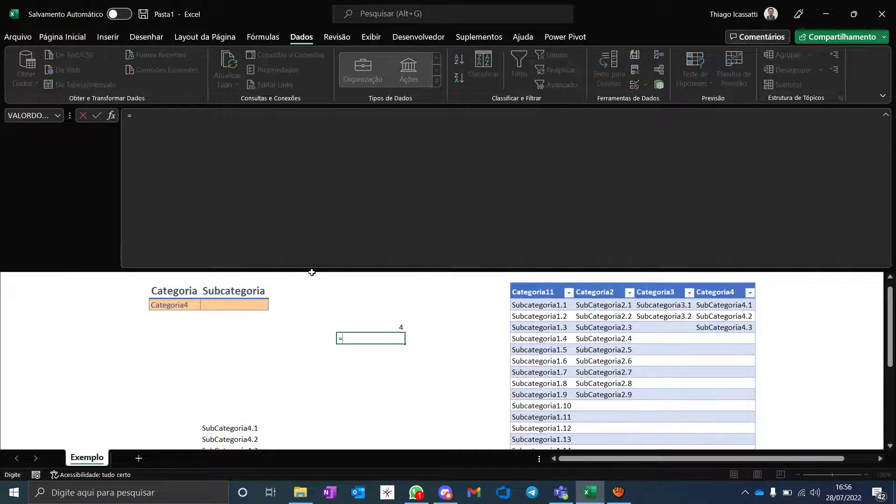
{"action": "type", "text": "let"}
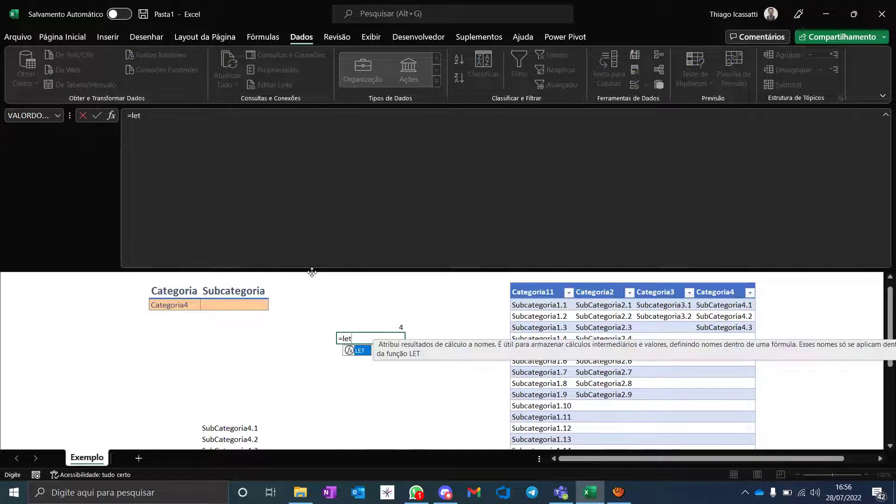
{"action": "type", "text": "(indicedacolunadacorrespondente"}
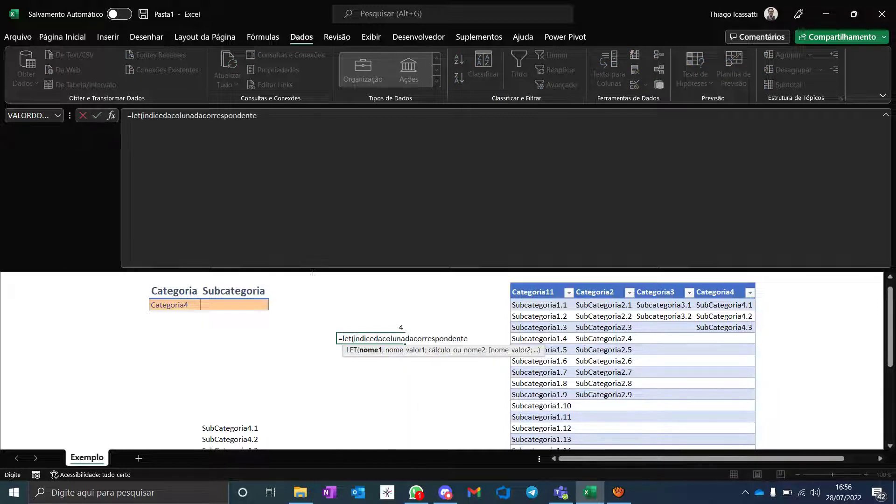
Define the value of that name in H7 as CORRESP(E4;nmcategoria;0), leaving the LET function open.
{"action": "type", "text": ";co"}
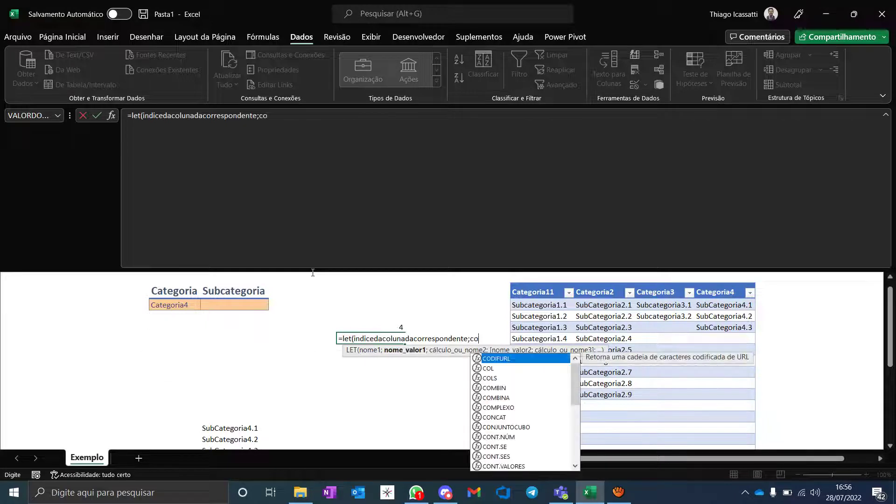
{"action": "type", "text": "rres"}
{"action": "key", "text": "Tab"}
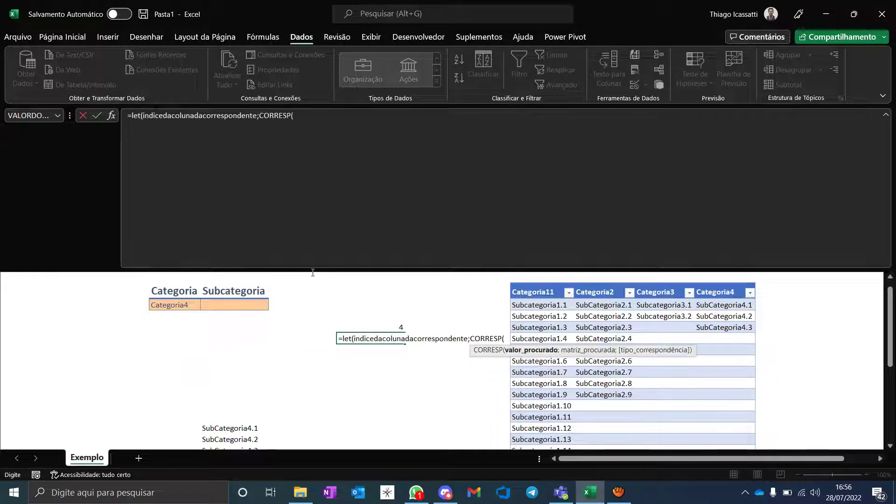
{"action": "left_click", "coordinate": [185, 306]}
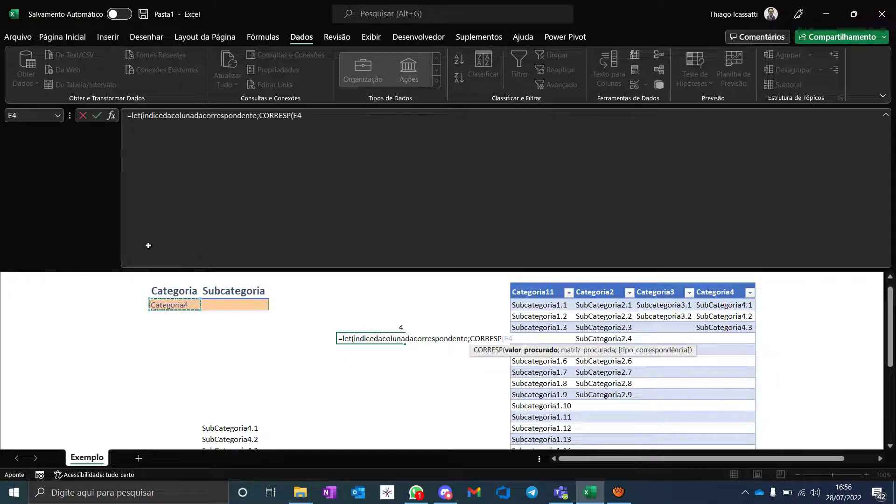
{"action": "type", "text": ";"}
{"action": "type", "text": "nm"}
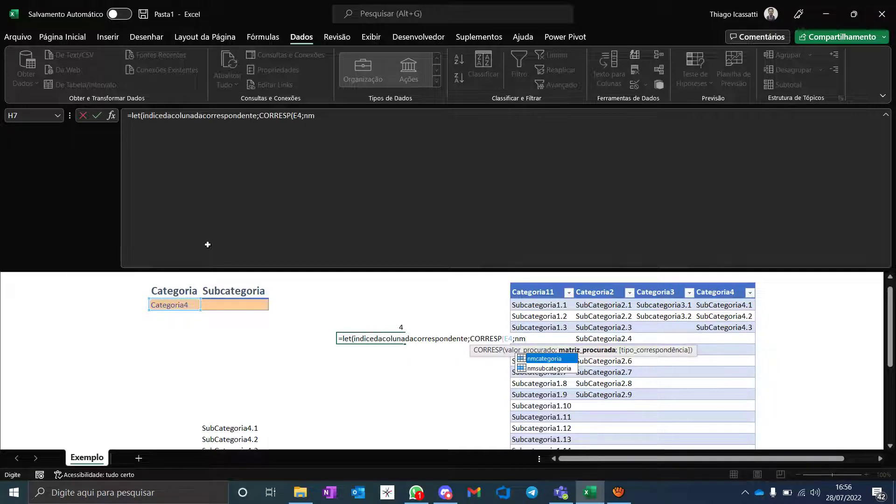
{"action": "key", "text": "Tab"}
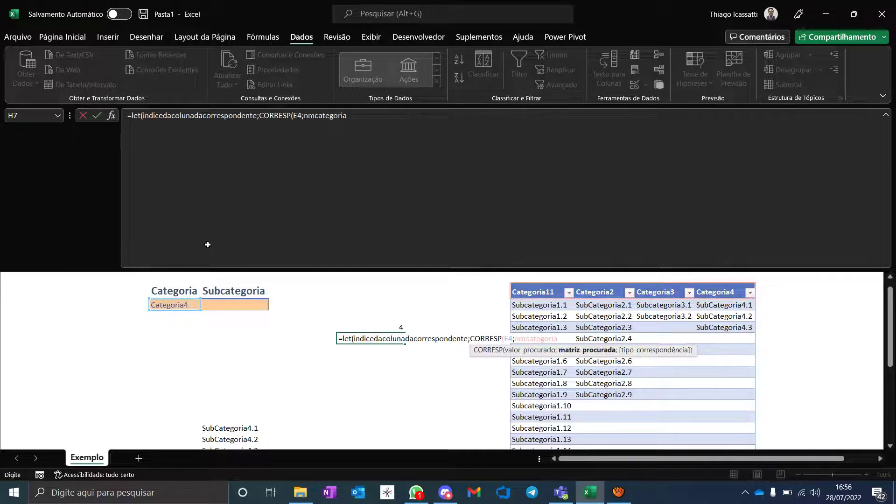
{"action": "type", "text": ";0)"}
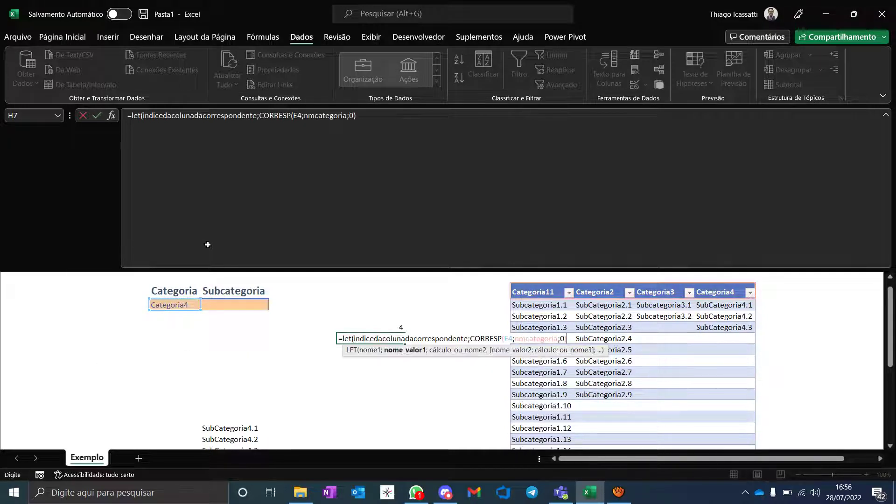
{"action": "type", "text": ")"}
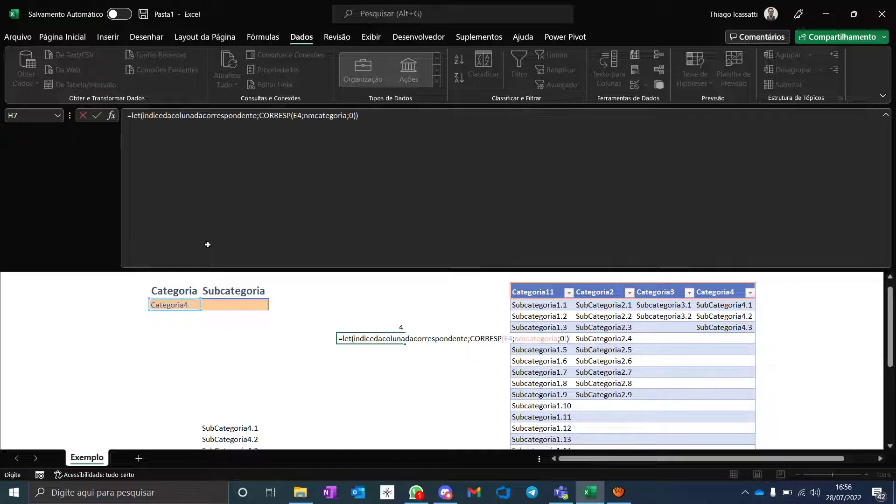
{"action": "key", "text": "BackSpace"}
{"action": "key", "text": "BackSpace"}
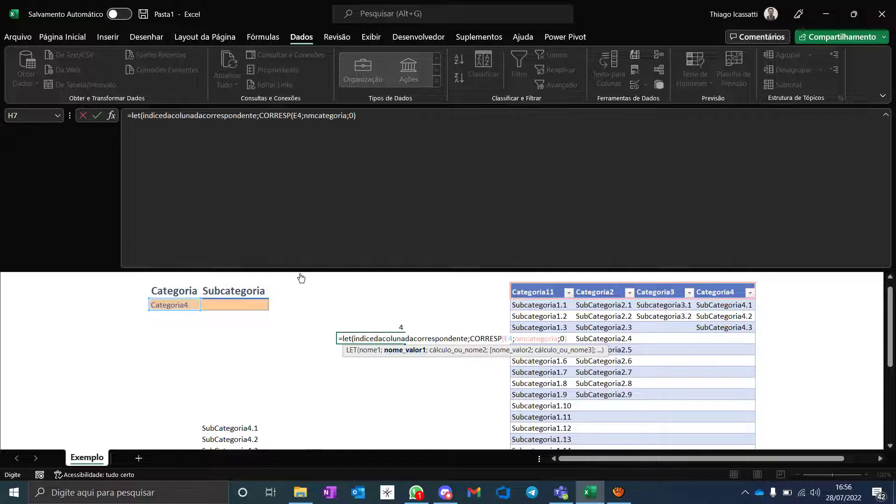
Review the name and value arguments of the LET formula being written in H7.
{"action": "left_click", "coordinate": [375, 339]}
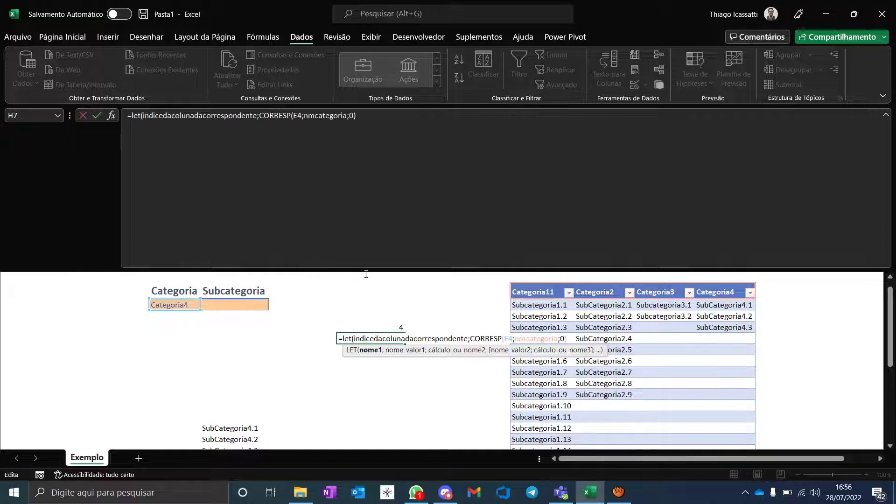
{"action": "key", "text": "Right"}
{"action": "key", "text": "Right"}
{"action": "key", "text": "Right"}
{"action": "key", "text": "Right"}
{"action": "key", "text": "Right"}
{"action": "key", "text": "Right"}
{"action": "key", "text": "Right"}
{"action": "key", "text": "Right"}
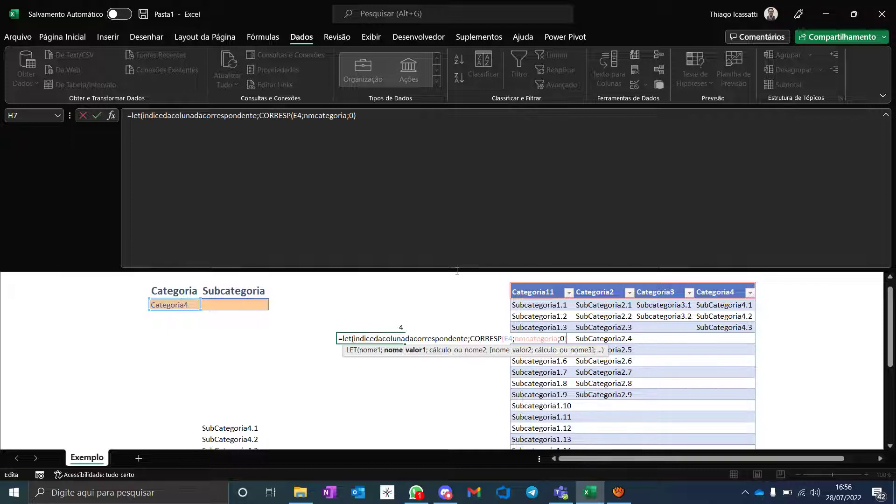
Add indicedacolunadacorrespondente as the LET calculation in H7, close the function and accept the formula.
{"action": "type", "text": ";"}
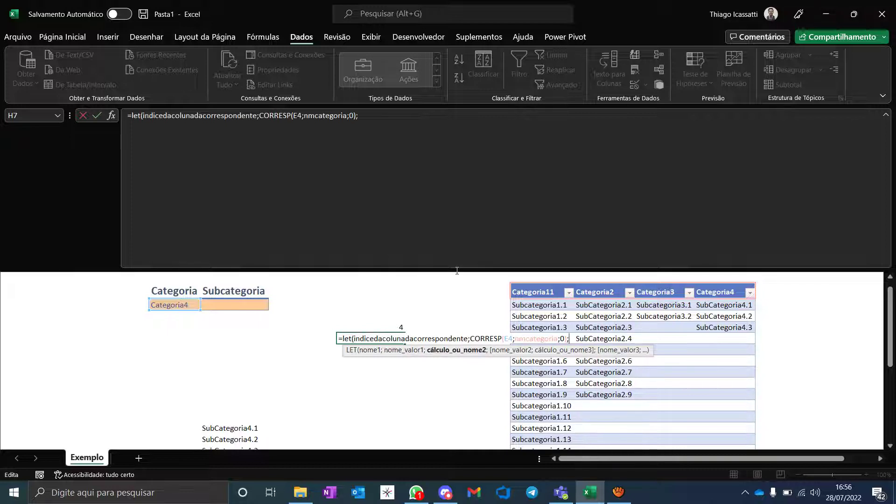
{"action": "type", "text": "in"}
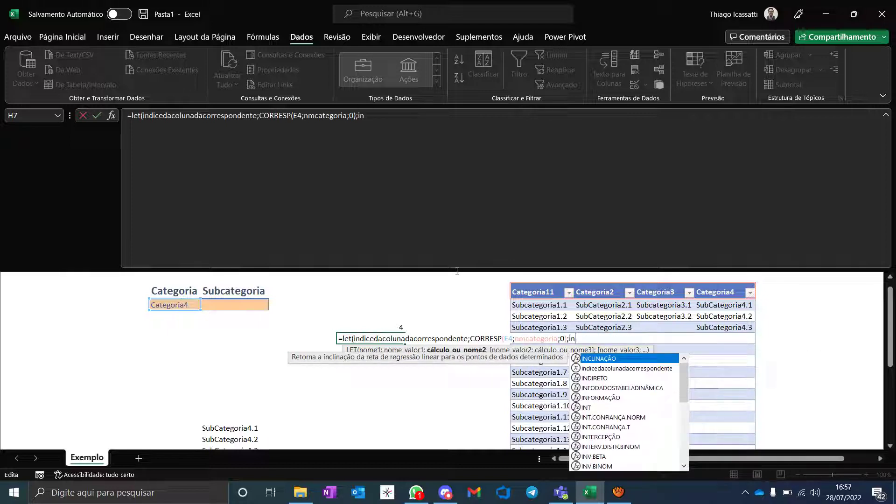
{"action": "key", "text": "Down"}
{"action": "key", "text": "Tab"}
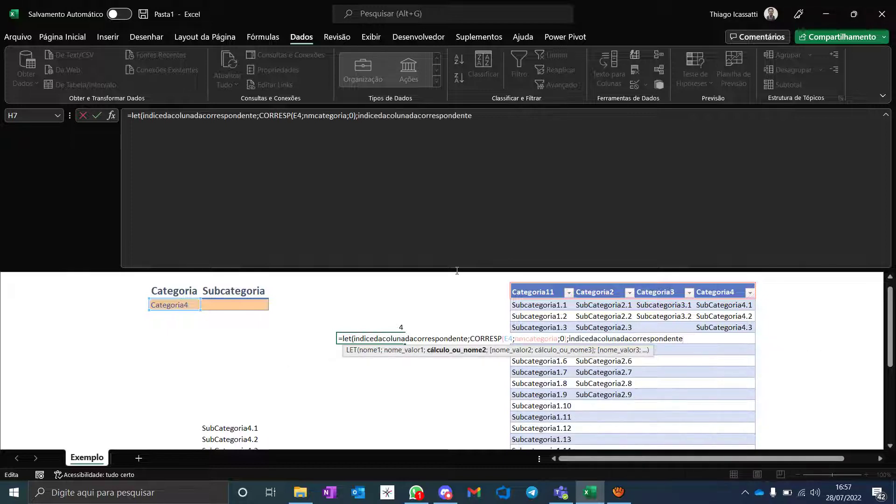
{"action": "type", "text": ")"}
{"action": "key", "text": "Return"}
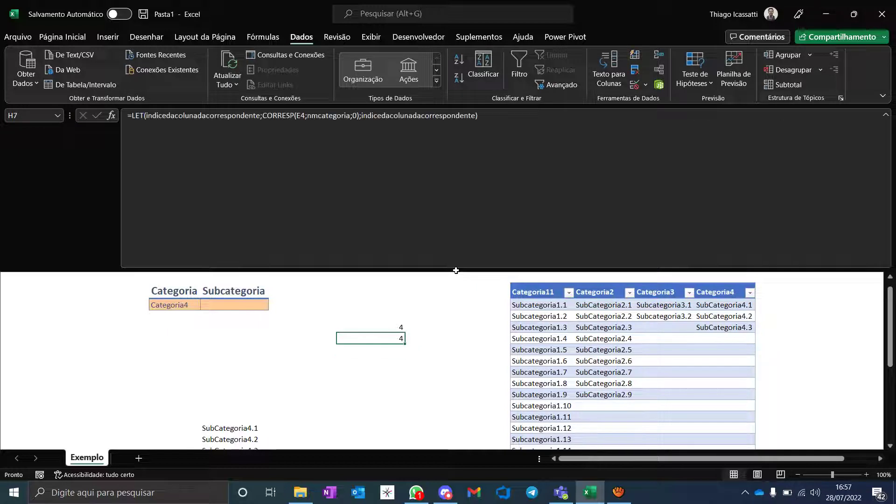
Clear the standalone CORRESP formula from H6 and return to the LET formula in H7.
{"action": "key", "text": "Up"}
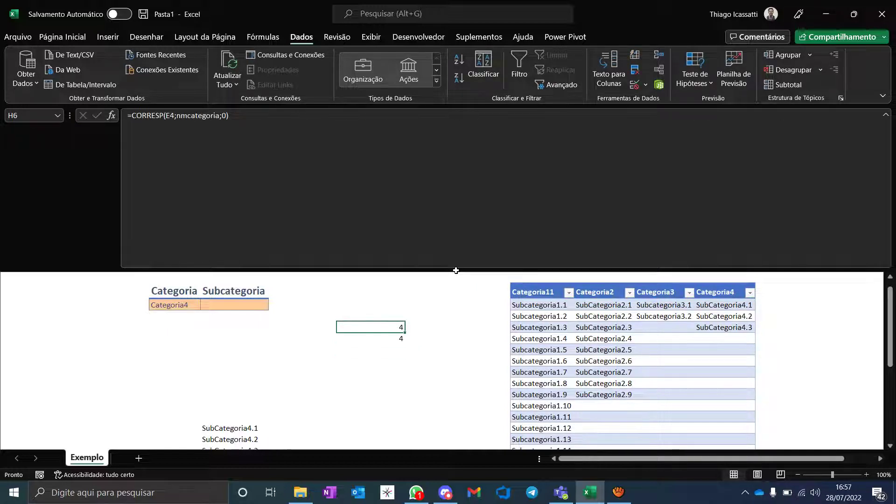
{"action": "key", "text": "Delete"}
{"action": "key", "text": "Down"}
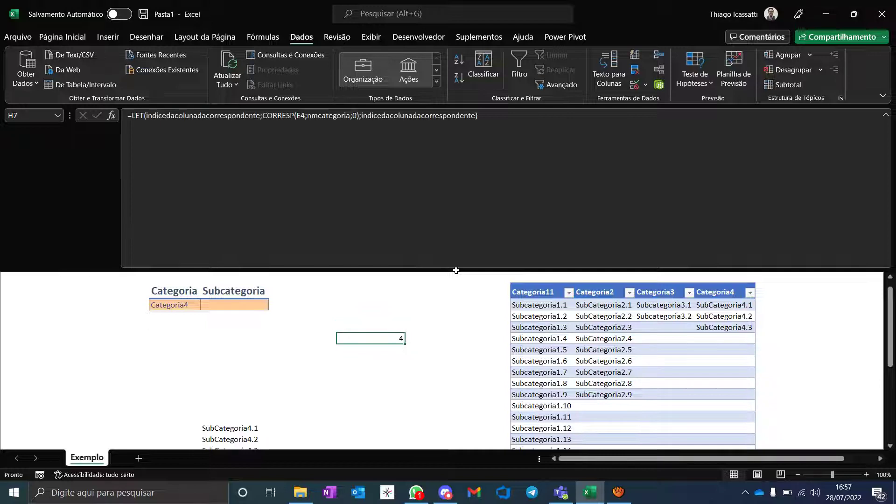
Wrap the LET calculation in H7 in SE, testing indicedacolunadacorrespondente=3 and returning "oi" if true or "tchau" if false.
{"action": "left_click", "coordinate": [373, 115]}
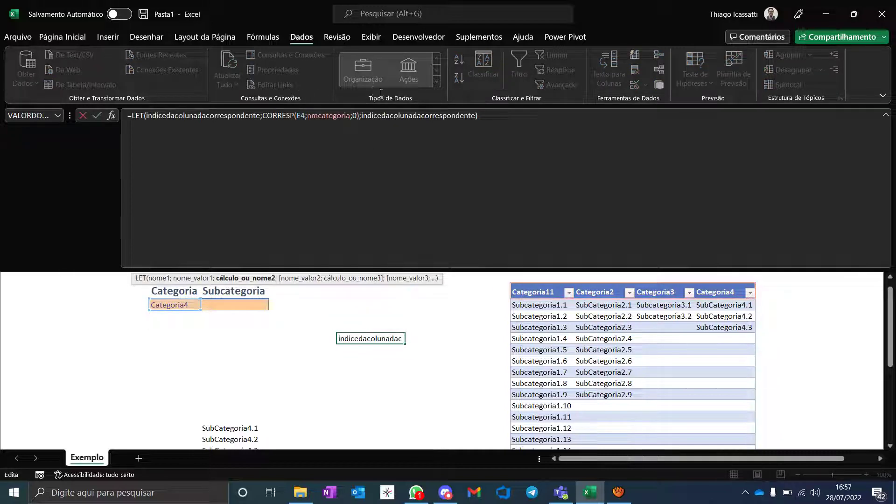
{"action": "key", "text": "End"}
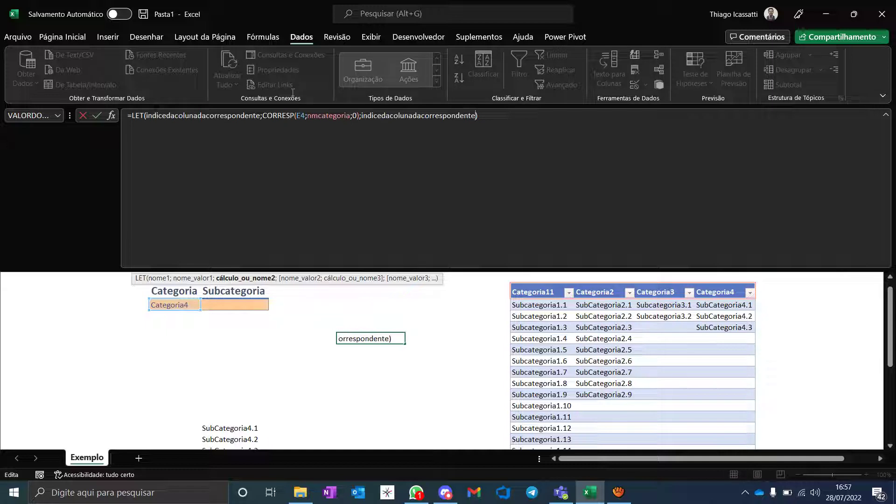
{"action": "key", "text": "ctrl+Left"}
{"action": "type", "text": "se("}
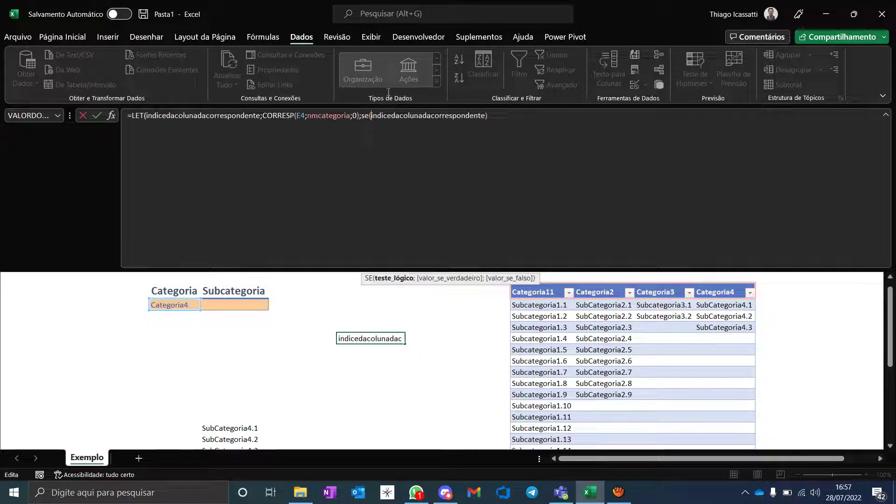
{"action": "key", "text": "End"}
{"action": "type", "text": "="}
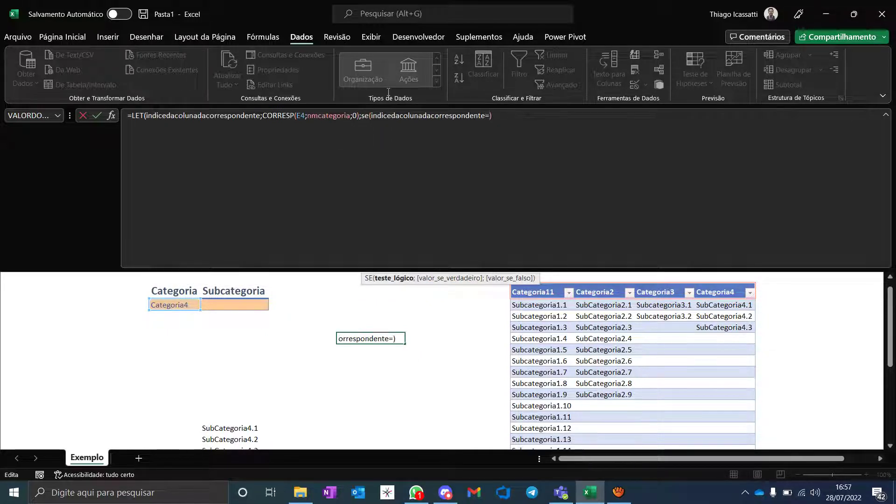
{"action": "type", "text": "3;"}
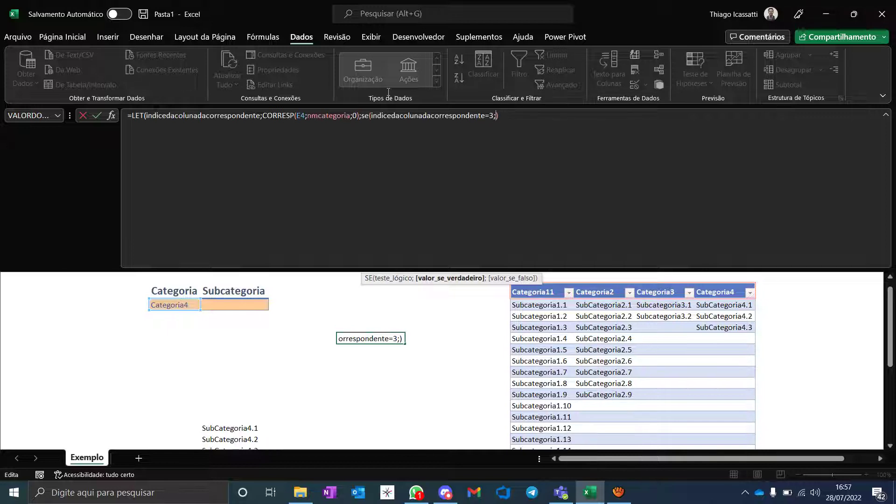
{"action": "type", "text": "\"oi\""}
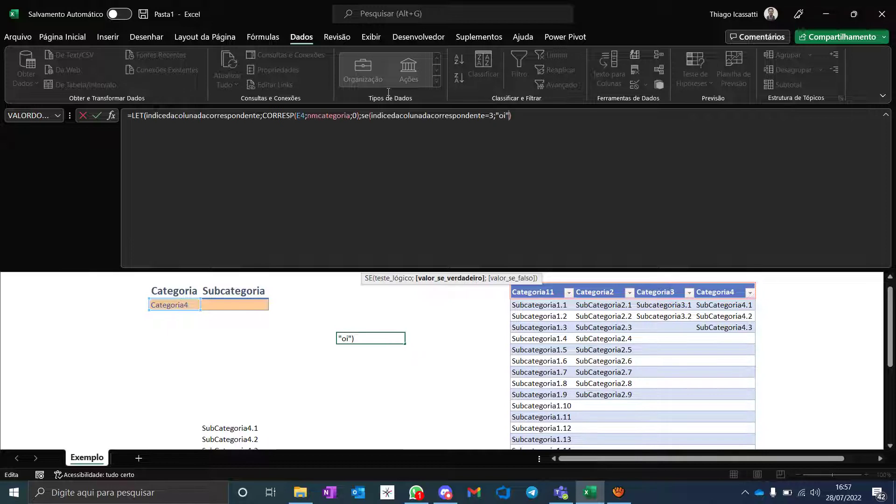
{"action": "type", "text": ";\""}
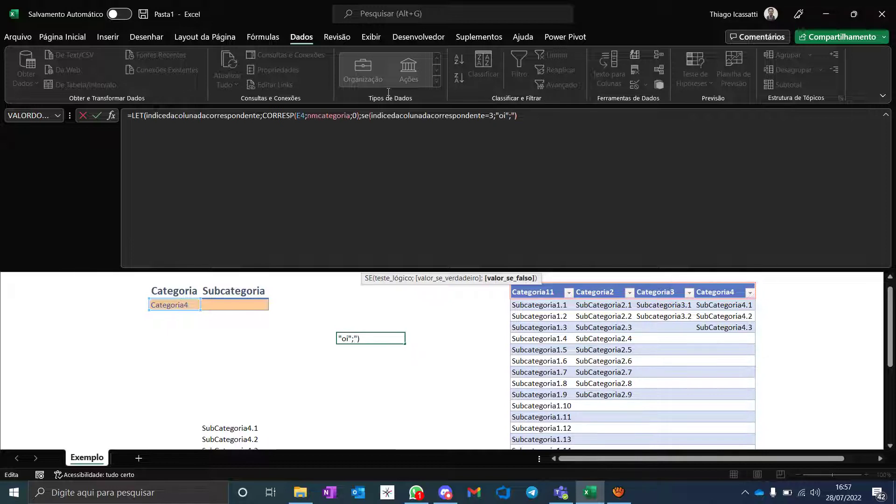
{"action": "type", "text": "tchau\")"}
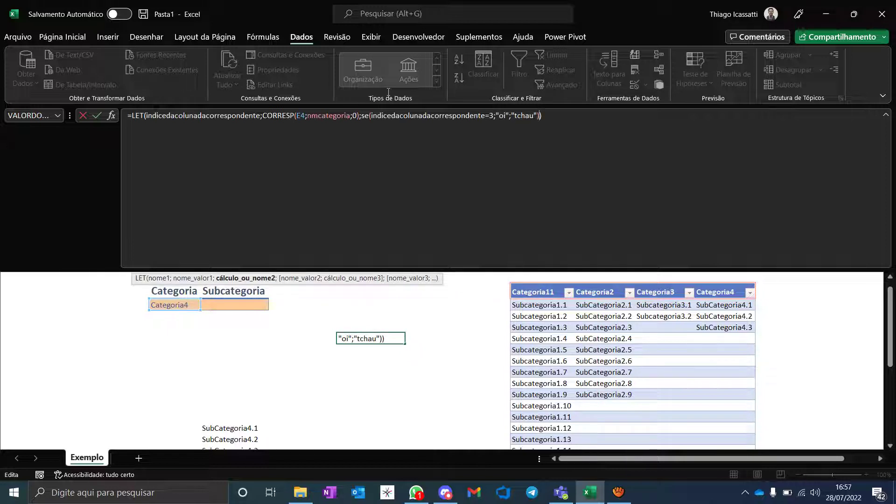
Replace "tchau" in H7's SE function with indicedacolunadacorrespondente and accept the formula.
{"action": "double_click", "coordinate": [278, 115]}
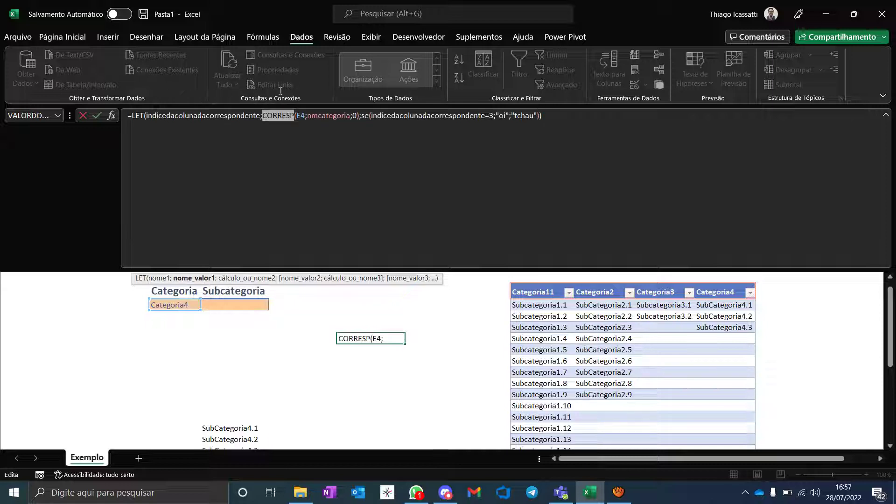
{"action": "key", "text": "ctrl+Left"}
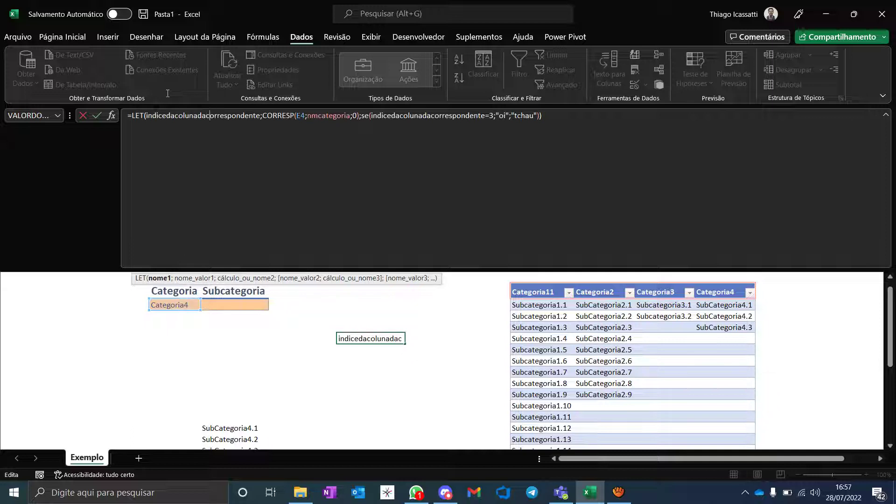
{"action": "double_click", "coordinate": [200, 115]}
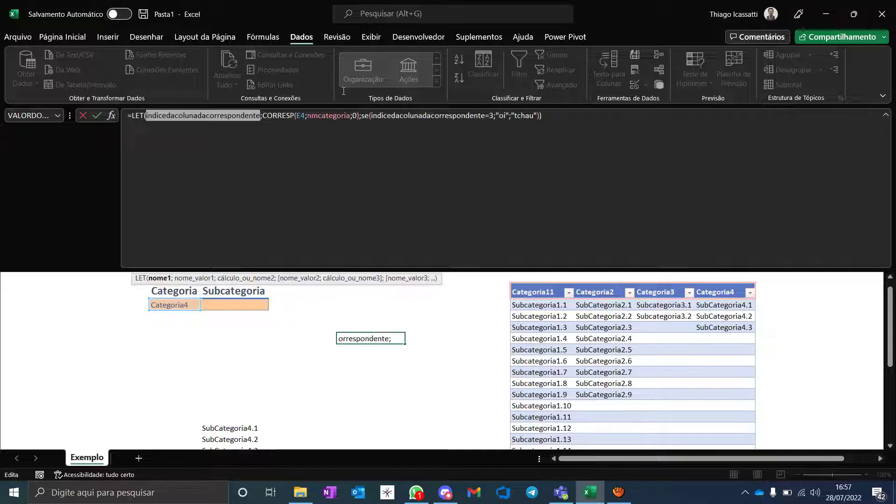
{"action": "double_click", "coordinate": [428, 115]}
{"action": "key", "text": "ctrl+c"}
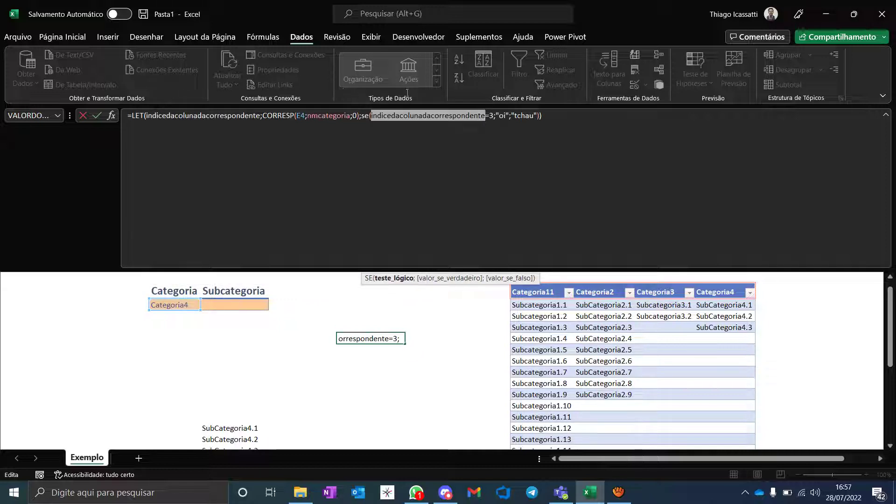
{"action": "left_click_drag", "start_coordinate": [511, 116], "coordinate": [515, 115]}
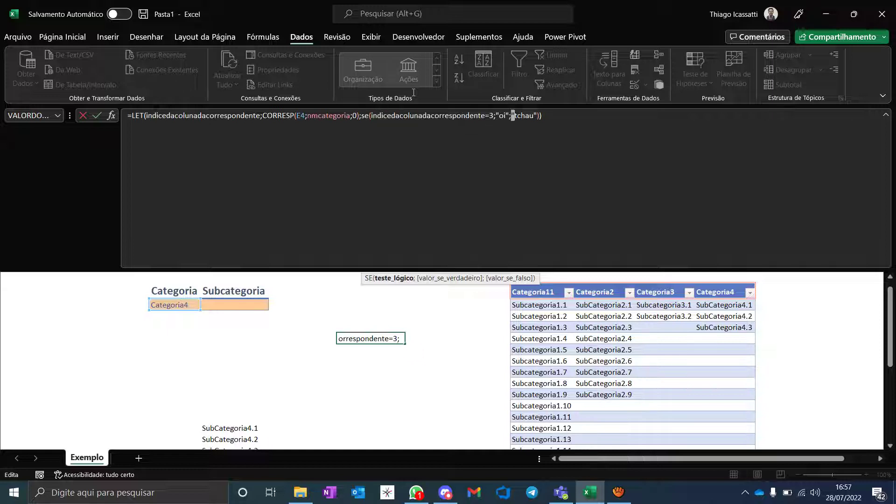
{"action": "key", "text": "shift+Right"}
{"action": "key", "text": "shift+Right"}
{"action": "key", "text": "shift+Right"}
{"action": "key", "text": "shift+Right"}
{"action": "key", "text": "shift+Right"}
{"action": "key", "text": "shift+Right"}
{"action": "key", "text": "ctrl+v"}
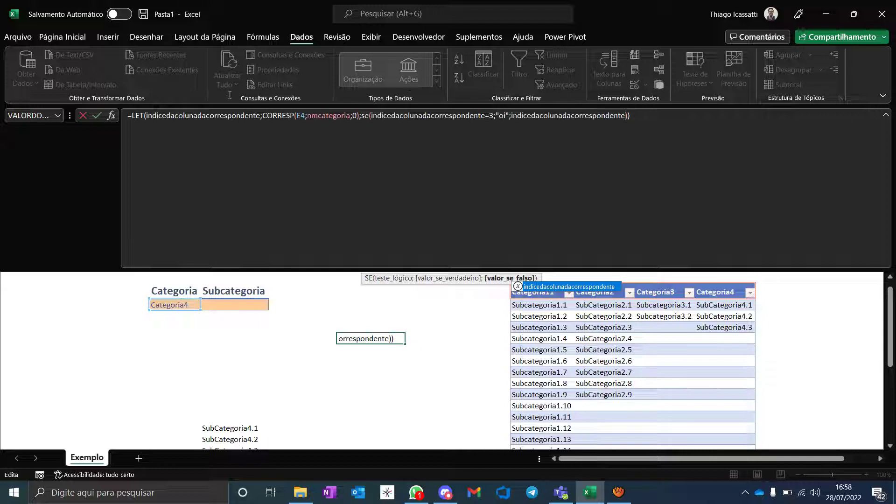
{"action": "left_click", "coordinate": [287, 117]}
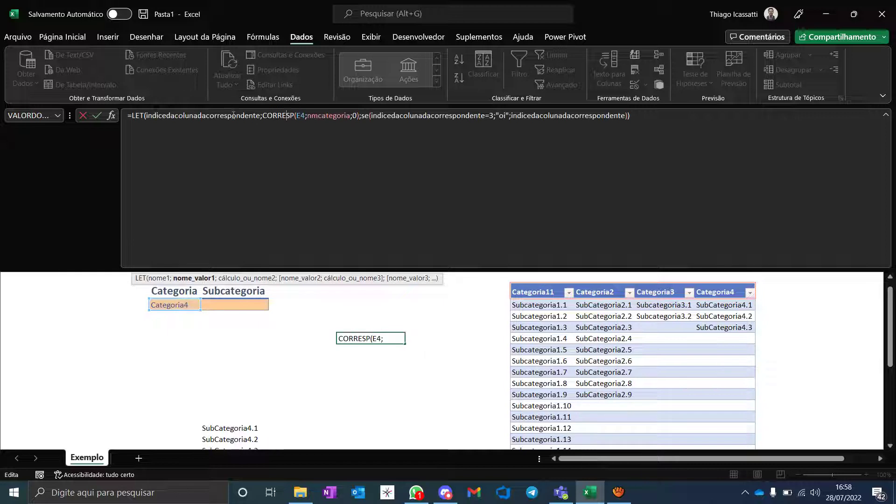
{"action": "key", "text": "ctrl+Return"}
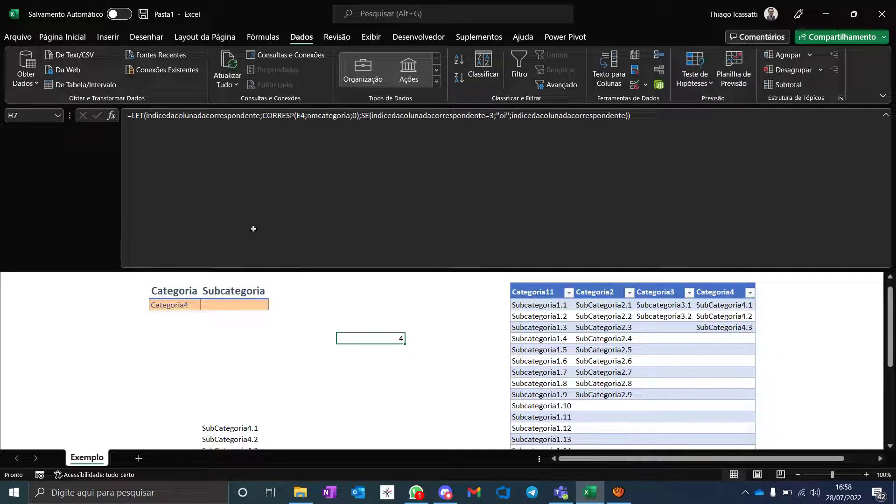
Choose Categoria3 in the category cell E4 to test the SE condition.
{"action": "left_click", "coordinate": [175, 304]}
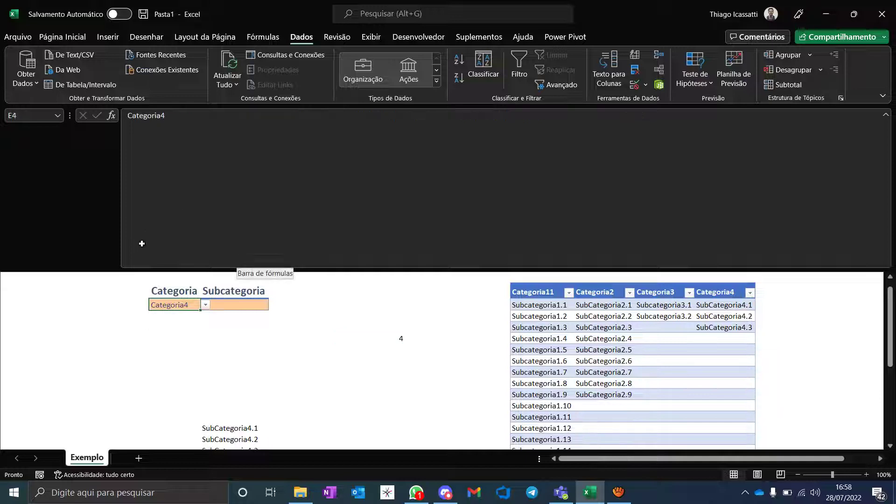
{"action": "left_click", "coordinate": [205, 305]}
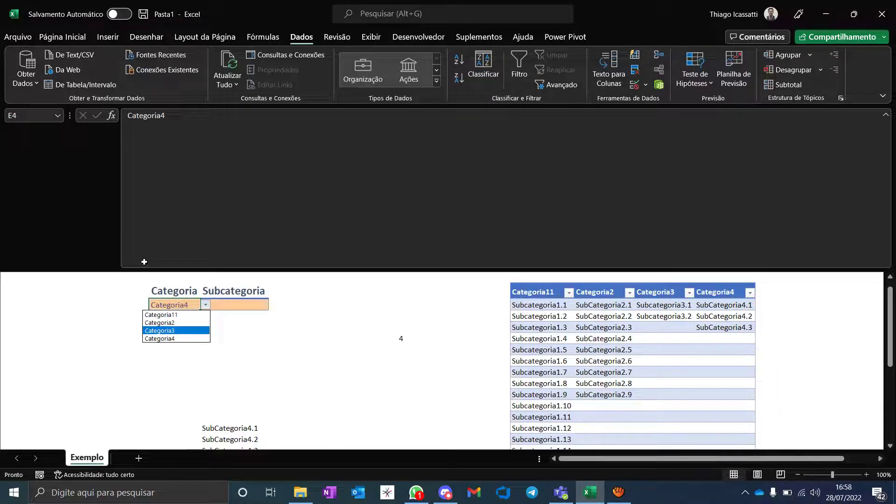
{"action": "left_click", "coordinate": [179, 331]}
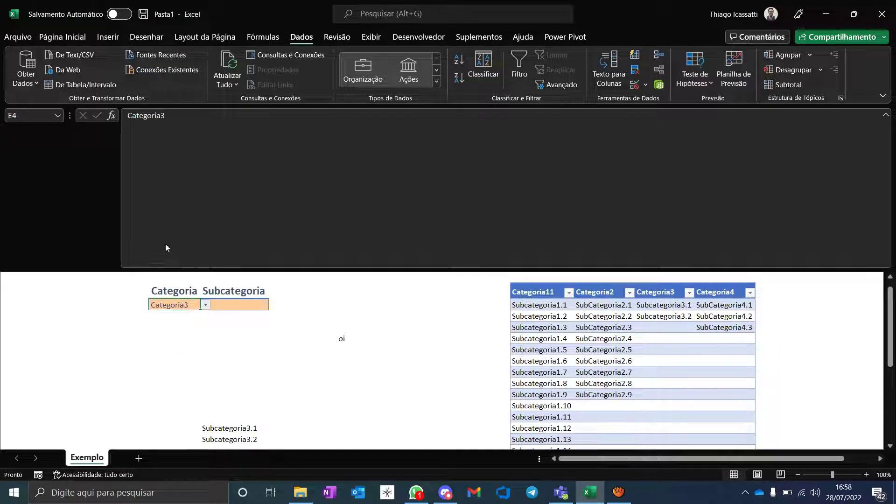
Switch the category in E4 to Categoria11 and return to the LET formula in H7.
{"action": "key", "text": "alt+Down"}
{"action": "key", "text": "Up"}
{"action": "key", "text": "Up"}
{"action": "key", "text": "Return"}
{"action": "key", "text": "Right"}
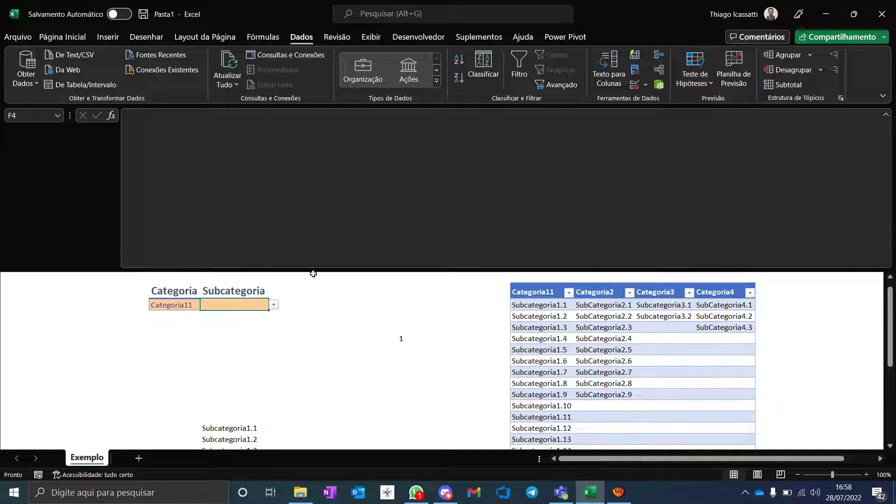
{"action": "key", "text": "Down"}
{"action": "key", "text": "Down"}
{"action": "key", "text": "Down"}
{"action": "key", "text": "Right"}
{"action": "key", "text": "Right"}
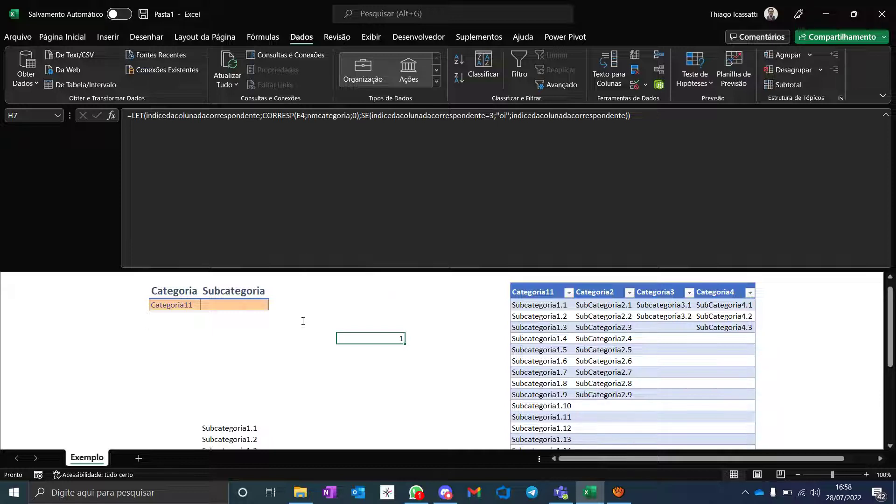
In the F15 LET formula, insert a line break before alturamaximageral so its definition starts on its own line.
{"action": "scroll", "coordinate": [304, 316], "scroll_direction": "down", "scroll_amount": 2}
{"action": "key", "text": "ctrl+z"}
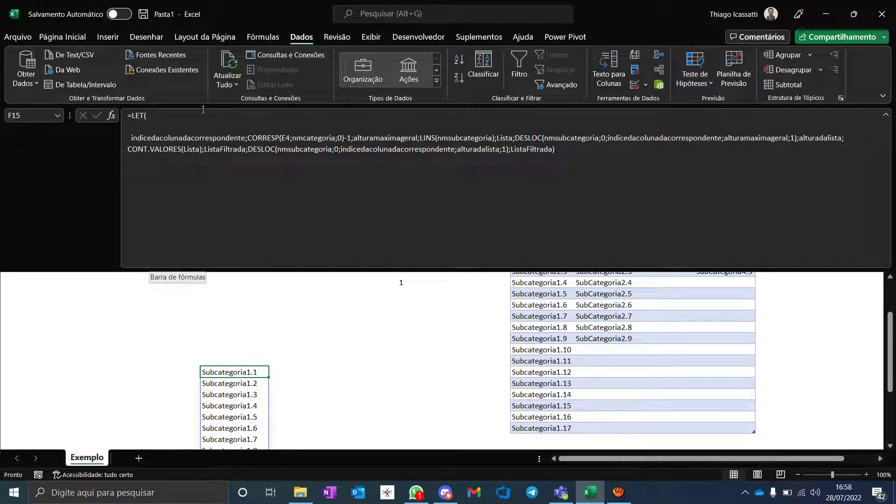
{"action": "left_click", "coordinate": [248, 137]}
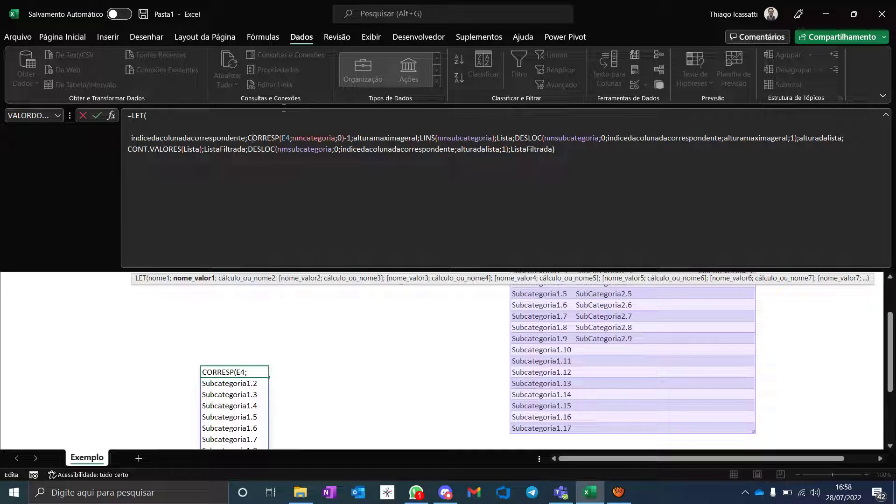
{"action": "key", "text": "ctrl+Right"}
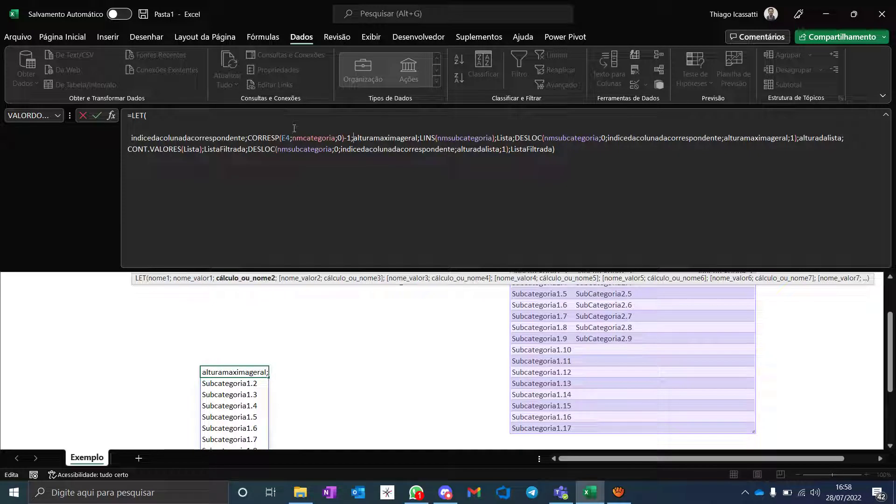
{"action": "key", "text": "alt"}
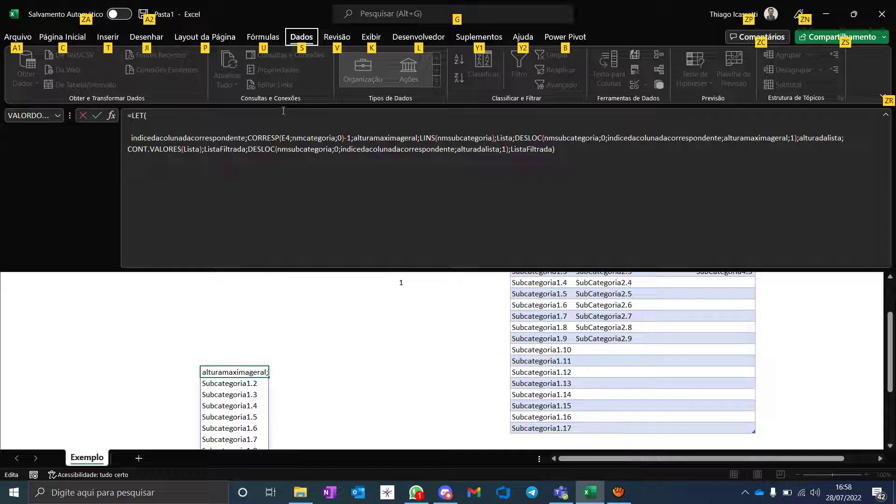
{"action": "key", "text": "alt"}
{"action": "key", "text": "alt+Return"}
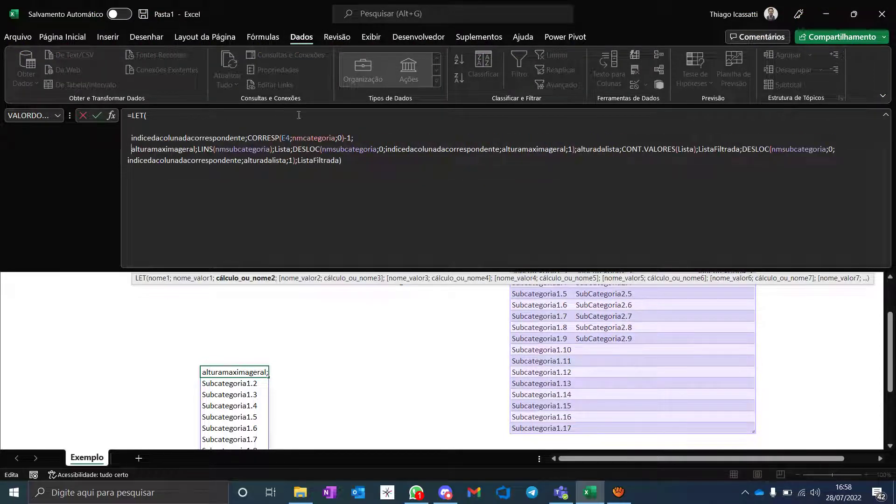
Examine the alturamaximageral name and its value LINS(nmsubcategoria) in the F15 formula.
{"action": "key", "text": "Right"}
{"action": "key", "text": "Right"}
{"action": "key", "text": "Right"}
{"action": "key", "text": "Right"}
{"action": "key", "text": "Right"}
{"action": "key", "text": "Right"}
{"action": "key", "text": "Right"}
{"action": "key", "text": "Right"}
{"action": "key", "text": "Right"}
{"action": "key", "text": "Right"}
{"action": "key", "text": "Right"}
{"action": "key", "text": "Right"}
{"action": "key", "text": "Right"}
{"action": "key", "text": "Right"}
{"action": "key", "text": "Right"}
{"action": "key", "text": "Right"}
{"action": "key", "text": "Right"}
{"action": "key", "text": "Right"}
{"action": "key", "text": "Right"}
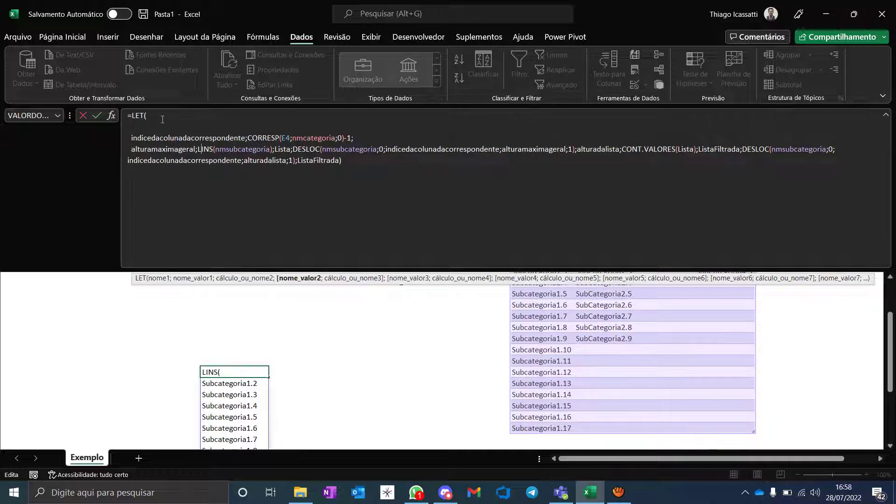
{"action": "key", "text": "ctrl+shift+Right"}
{"action": "key", "text": "ctrl+Right"}
{"action": "key", "text": "ctrl+shift+Right"}
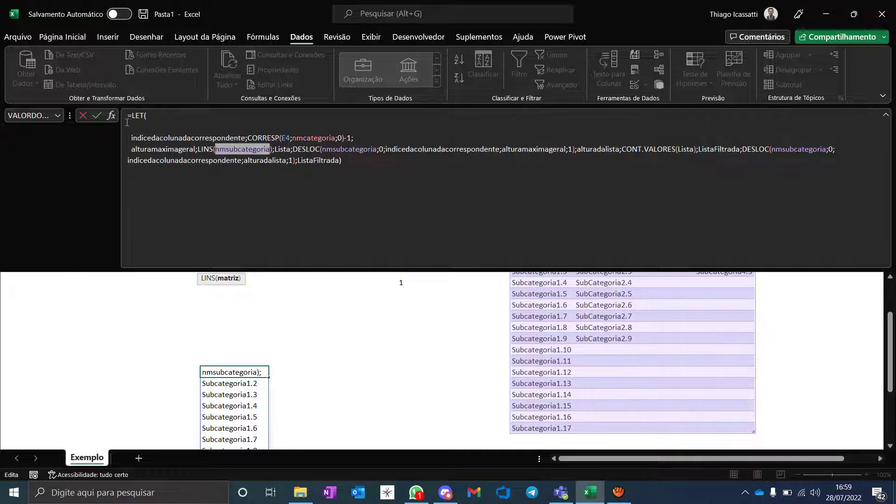
{"action": "double_click", "coordinate": [159, 149]}
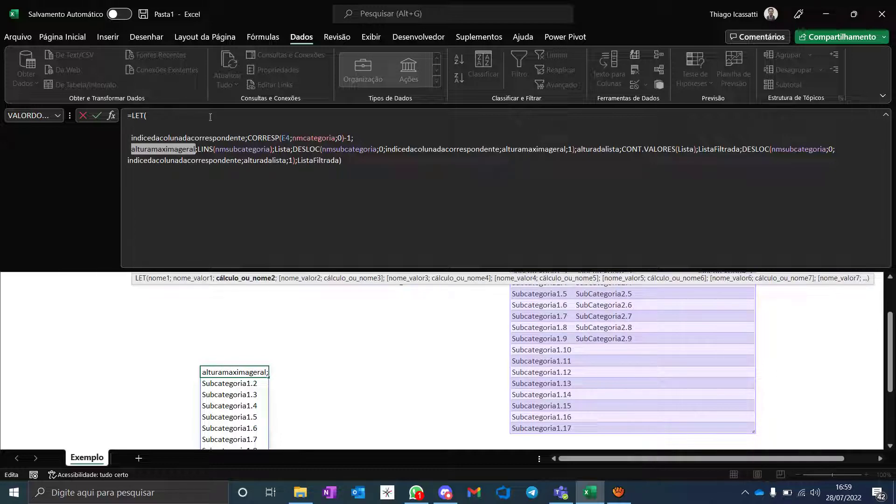
Insert a line break before Lista in the F15 formula and review the names that start the separated lines.
{"action": "left_click", "coordinate": [273, 149]}
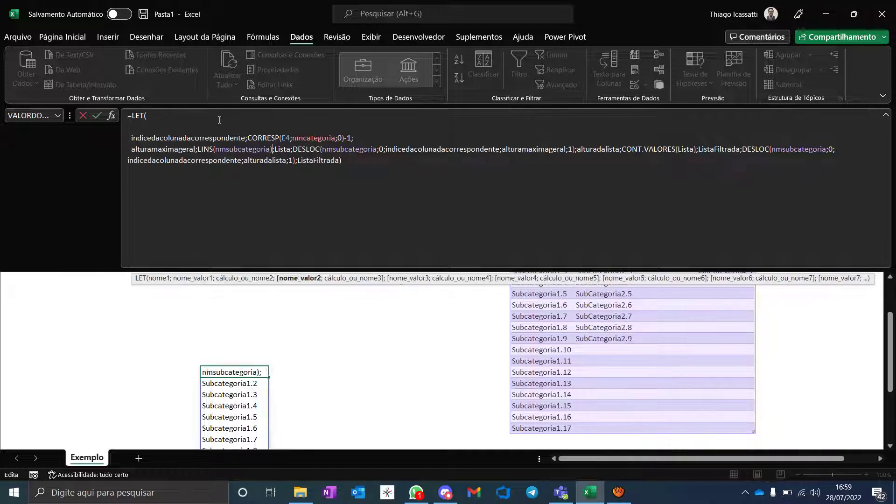
{"action": "left_click", "coordinate": [278, 150]}
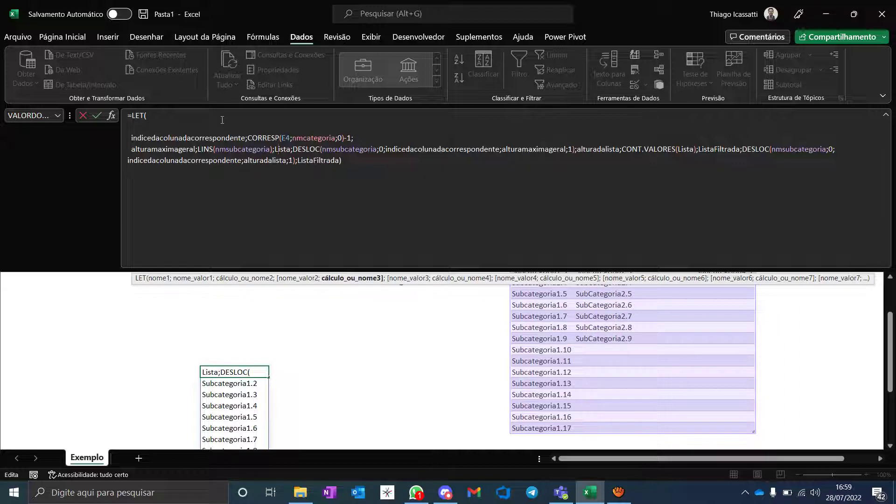
{"action": "key", "text": "alt+Return"}
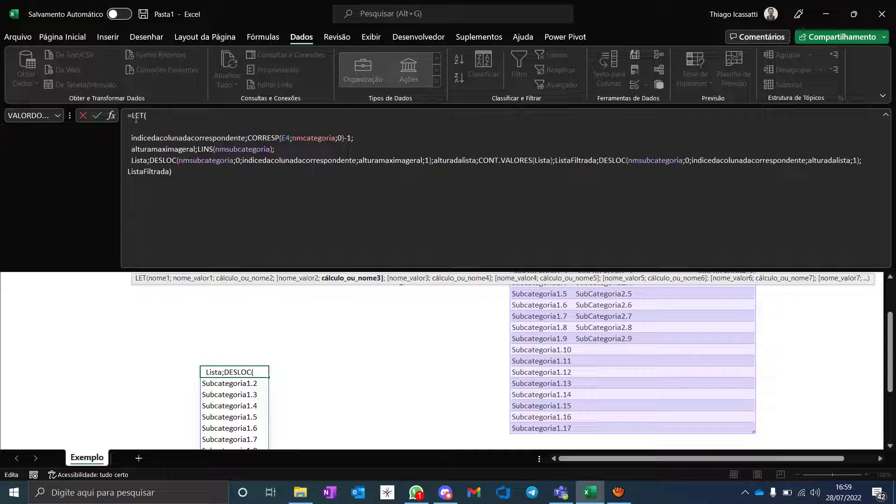
{"action": "double_click", "coordinate": [133, 136]}
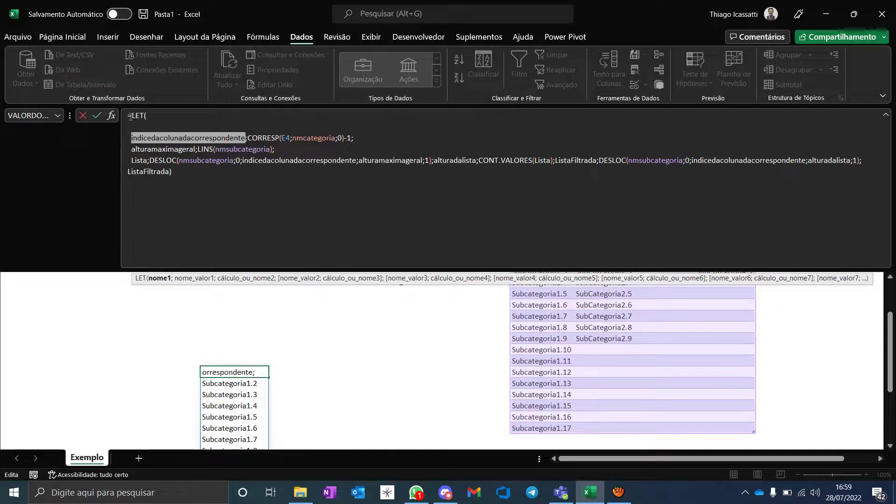
{"action": "double_click", "coordinate": [161, 149]}
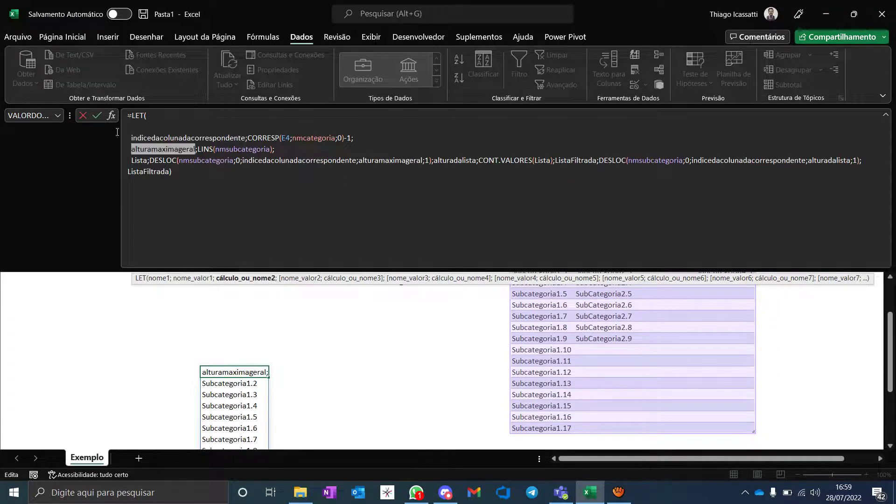
{"action": "left_click", "coordinate": [147, 161]}
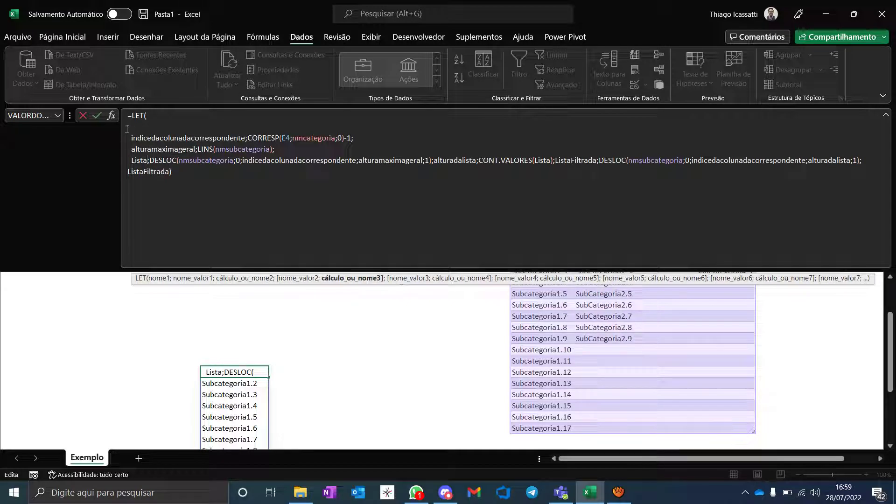
Examine DESLOC, alturamaximageral and its value LINS(nmsubcategoria) in the F15 formula, and finish editing the cell.
{"action": "double_click", "coordinate": [158, 161]}
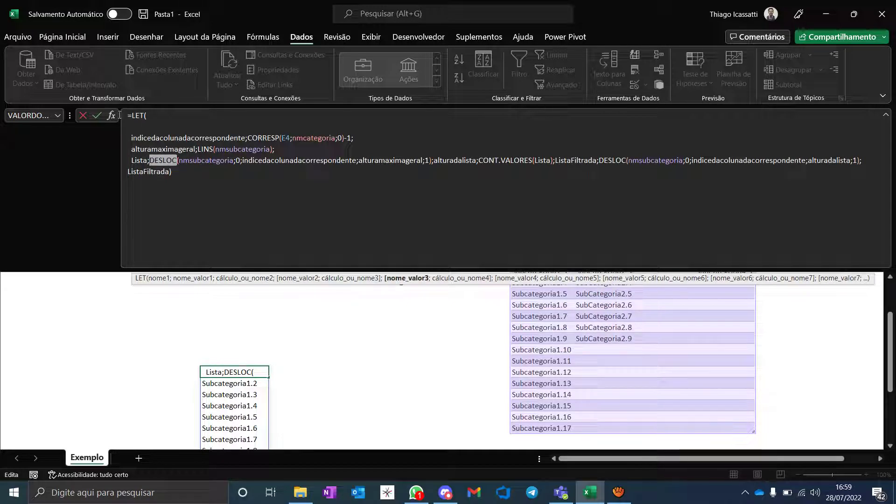
{"action": "double_click", "coordinate": [163, 149]}
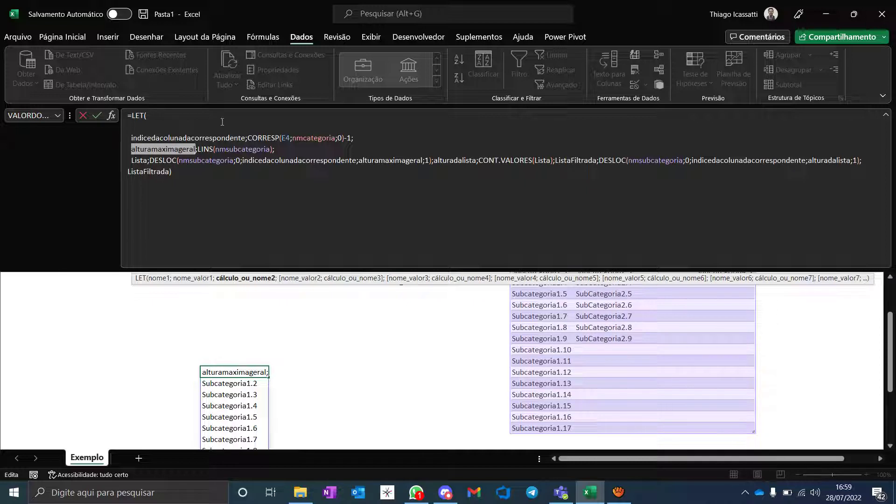
{"action": "mouse_move", "coordinate": [273, 149]}
{"action": "left_mouse_down"}
{"action": "mouse_move", "coordinate": [234, 157]}
{"action": "mouse_move", "coordinate": [202, 149]}
{"action": "left_mouse_up"}
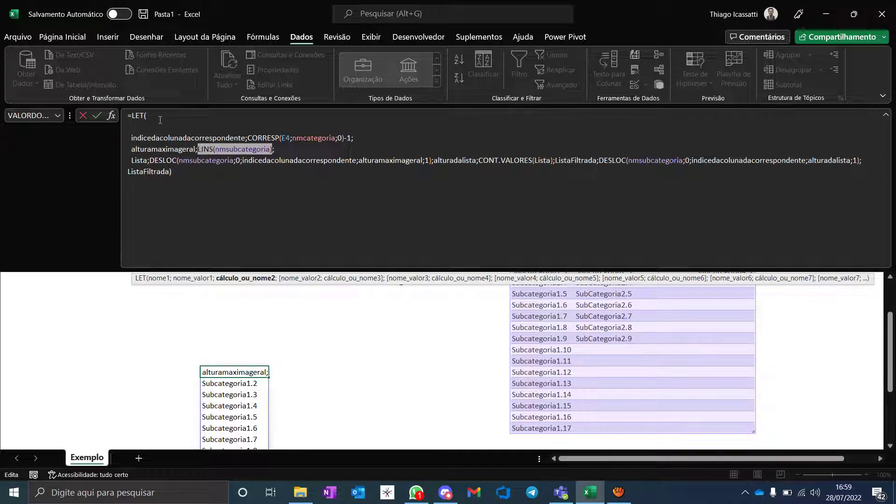
{"action": "key", "text": "Return"}
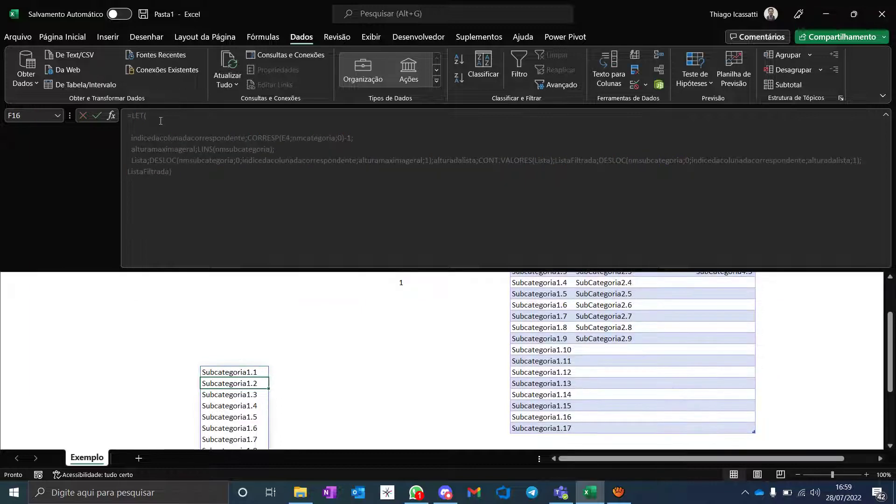
Reduce the LET formula in H7 to =CORRESP(E4;nmcategoria;0), removing the LET name and the SE calculation.
{"action": "left_click", "coordinate": [371, 315]}
{"action": "scroll", "coordinate": [370, 315], "scroll_direction": "up", "scroll_amount": 2}
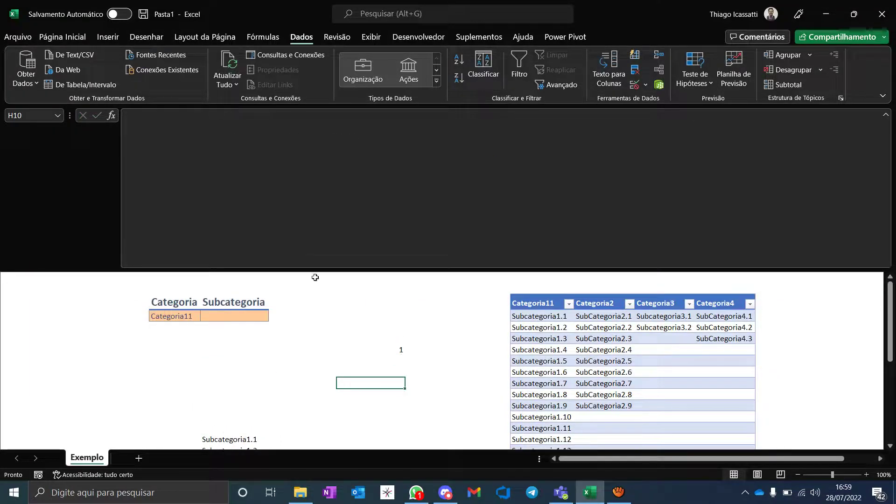
{"action": "key", "text": "Up"}
{"action": "key", "text": "Up"}
{"action": "key", "text": "Up"}
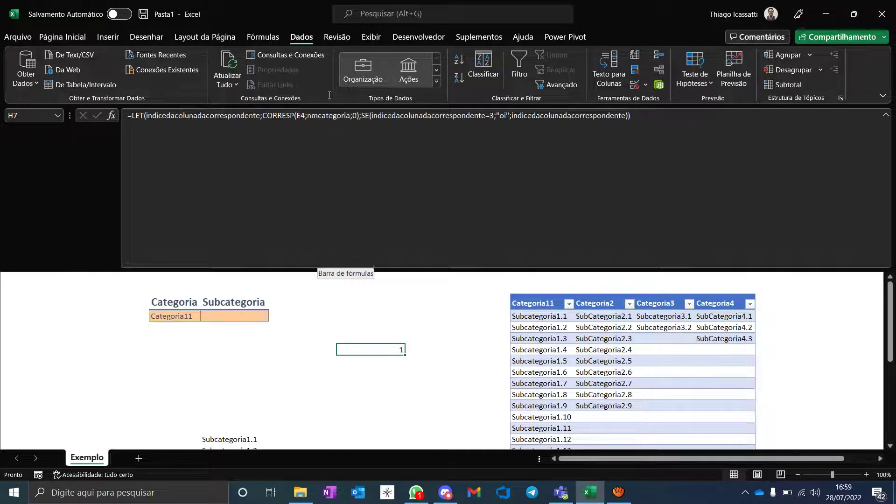
{"action": "left_click_drag", "start_coordinate": [262, 115], "coordinate": [106, 88]}
{"action": "key", "text": "BackSpace"}
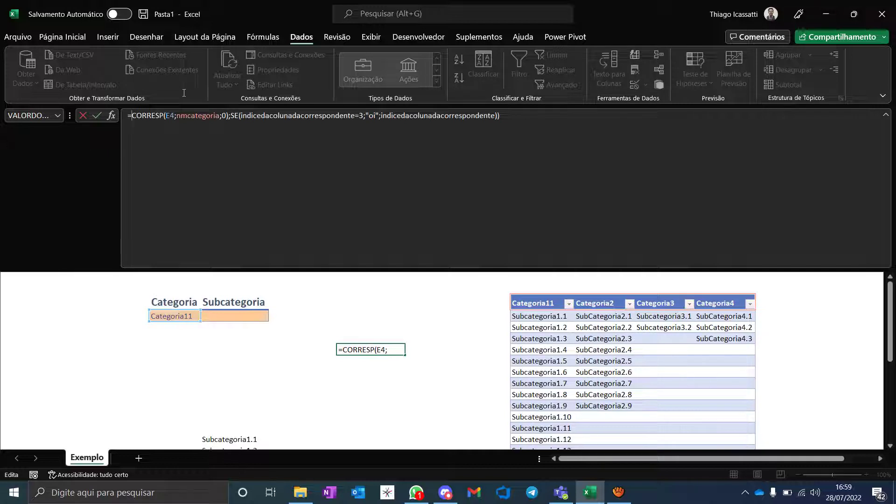
{"action": "left_click_drag", "start_coordinate": [229, 116], "coordinate": [499, 115]}
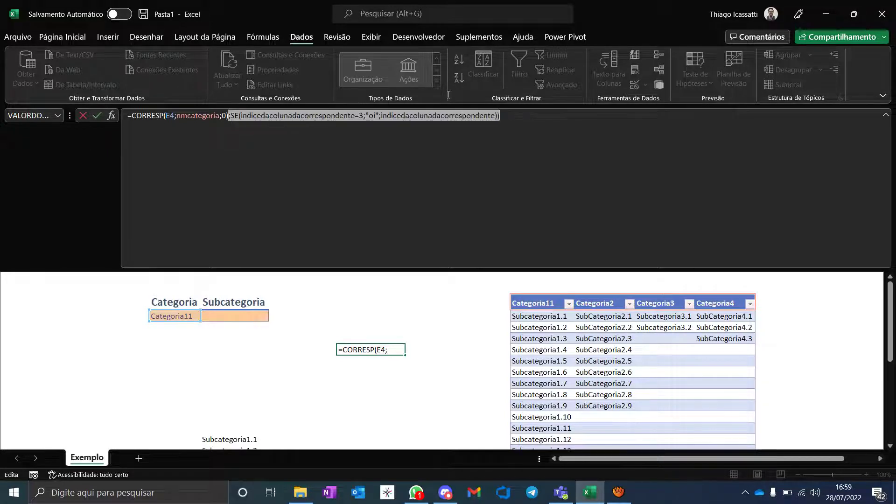
{"action": "key", "text": "BackSpace"}
{"action": "key", "text": "Return"}
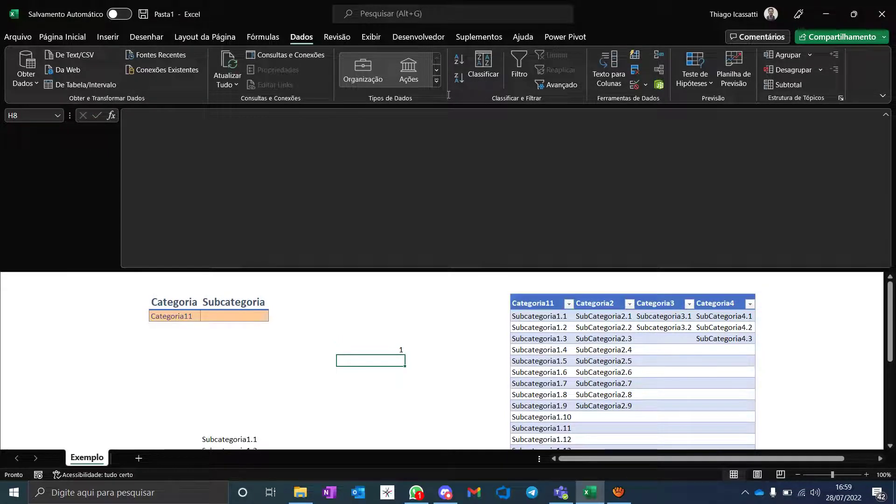
Enter =LINS(nmsubcategoria) in H8 to calculate the maximum height separately.
{"action": "type", "text": "=LINS(nmsubcategoria)"}
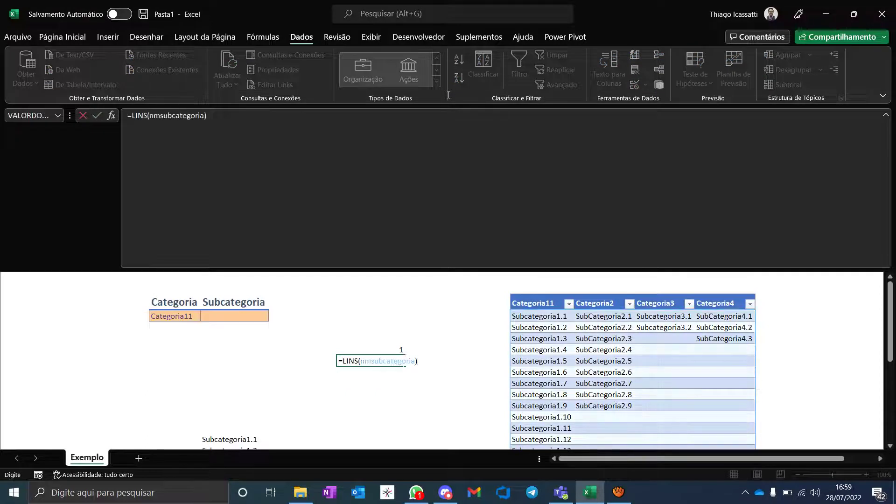
{"action": "key", "text": "Return"}
{"action": "key", "text": "Up"}
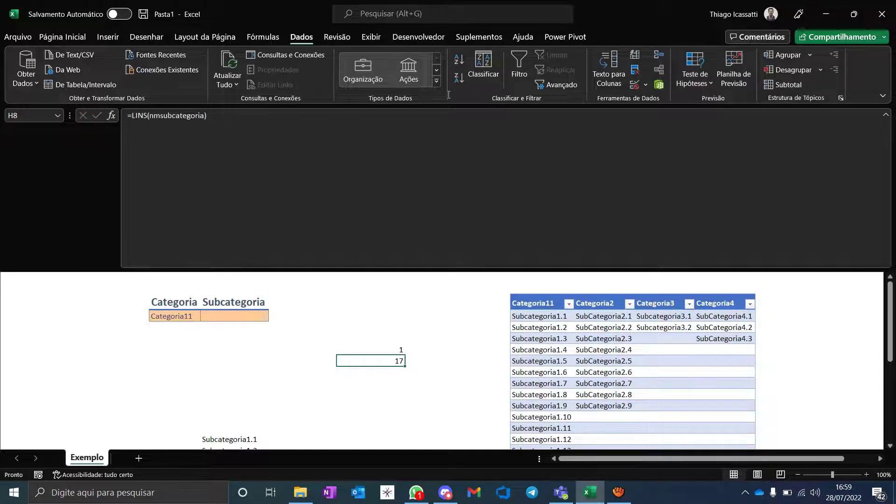
Check the row count of the subcategory table by selecting the entries under Categoria11, and collapse the formula bar.
{"action": "left_click", "coordinate": [512, 316]}
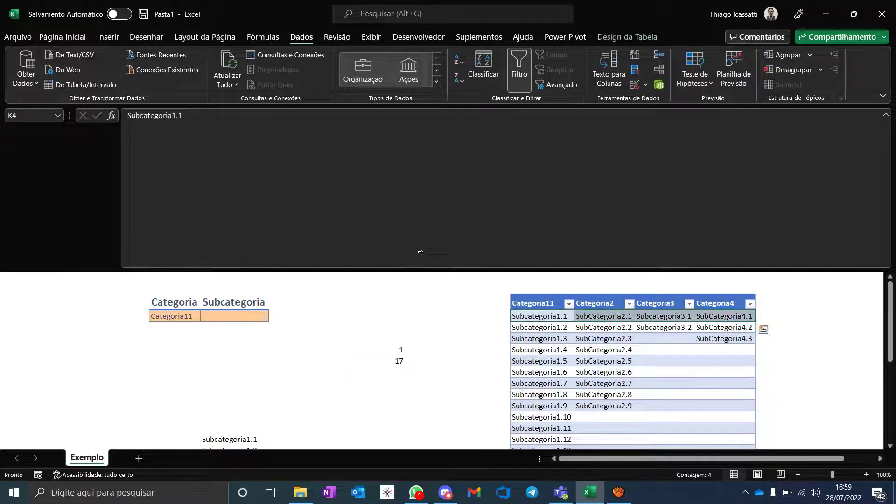
{"action": "left_click", "coordinate": [529, 316]}
{"action": "key", "text": "ctrl+shift+Down"}
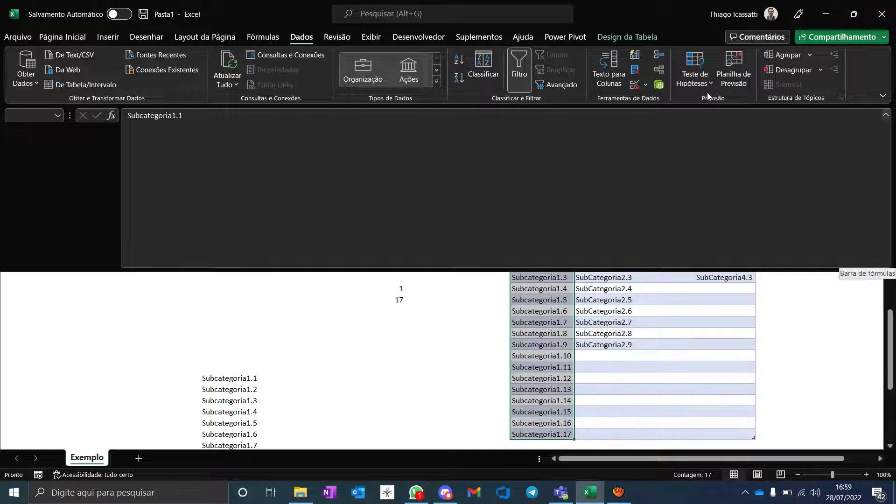
{"action": "left_click", "coordinate": [885, 115]}
{"action": "scroll", "coordinate": [338, 156], "scroll_direction": "up", "scroll_amount": 1}
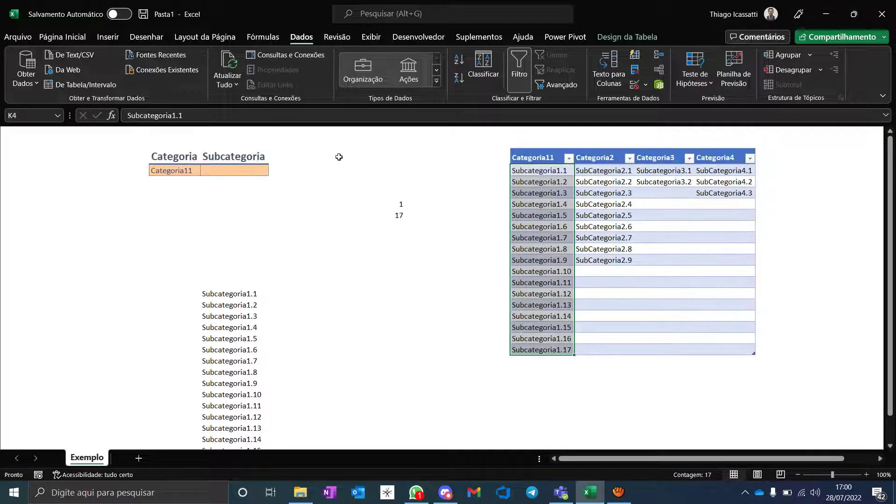
Copy the DESLOC expression that defines Lista from the LET formula in F15, leaving the formula as it is.
{"action": "key", "text": "ctrl+z"}
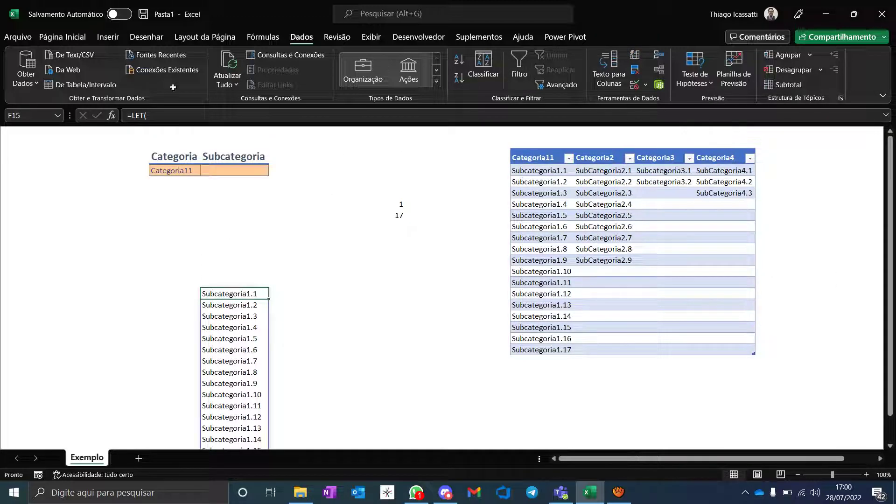
{"action": "left_click", "coordinate": [886, 114]}
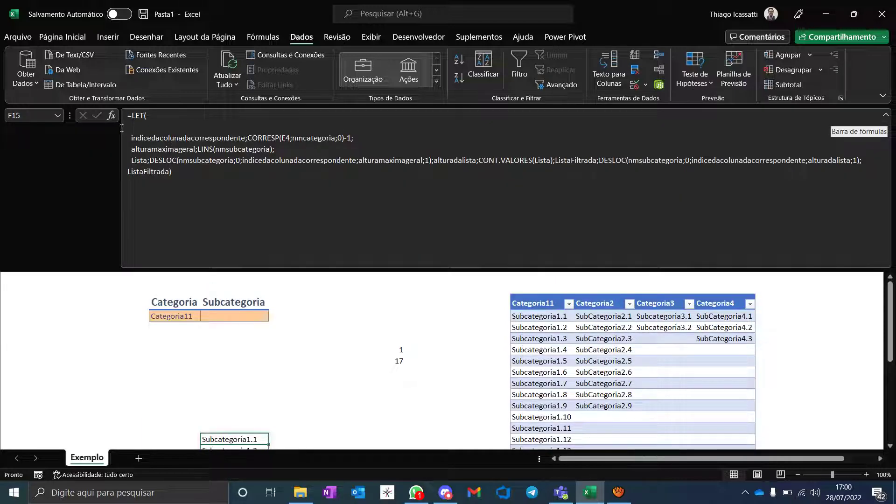
{"action": "left_click_drag", "start_coordinate": [150, 161], "coordinate": [167, 160]}
{"action": "key", "text": "shift+Right"}
{"action": "key", "text": "shift+Right"}
{"action": "key", "text": "shift+Right"}
{"action": "key", "text": "shift+Right"}
{"action": "key", "text": "shift+Right"}
{"action": "key", "text": "shift+Right"}
{"action": "key", "text": "shift+Right"}
{"action": "key", "text": "shift+Right"}
{"action": "key", "text": "shift+Right"}
{"action": "key", "text": "shift+Right"}
{"action": "key", "text": "shift+Right"}
{"action": "key", "text": "shift+Right"}
{"action": "key", "text": "shift+Right"}
{"action": "key", "text": "shift+Right"}
{"action": "key", "text": "shift+Right"}
{"action": "key", "text": "shift+Right"}
{"action": "key", "text": "shift+Right"}
{"action": "key", "text": "shift+Right"}
{"action": "key", "text": "shift+Right"}
{"action": "key", "text": "shift+Right"}
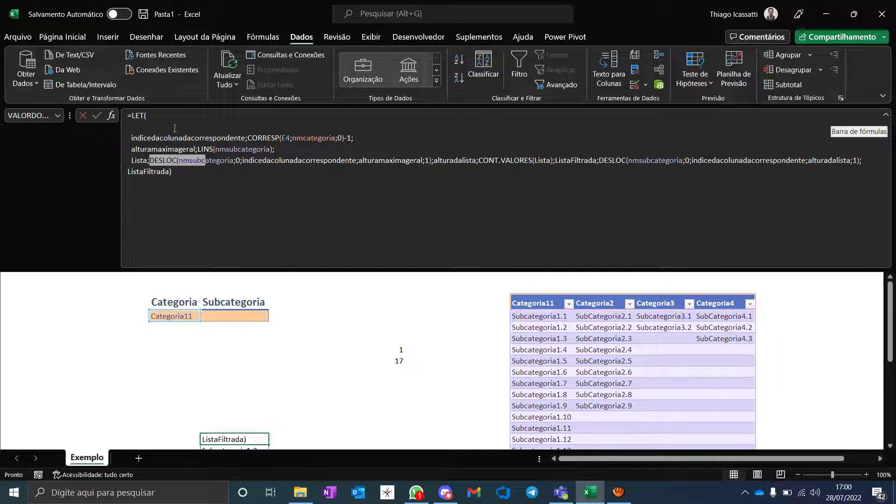
{"action": "key", "text": "shift+Right"}
{"action": "key", "text": "shift+Right"}
{"action": "key", "text": "shift+Right"}
{"action": "key", "text": "shift+Right"}
{"action": "key", "text": "shift+Right"}
{"action": "key", "text": "shift+Right"}
{"action": "key", "text": "shift+Right"}
{"action": "key", "text": "shift+Right"}
{"action": "key", "text": "shift+Right"}
{"action": "key", "text": "shift+Right"}
{"action": "key", "text": "shift+Right"}
{"action": "key", "text": "shift+Right"}
{"action": "key", "text": "shift+Right"}
{"action": "key", "text": "shift+Right"}
{"action": "key", "text": "shift+Right"}
{"action": "key", "text": "ctrl+c"}
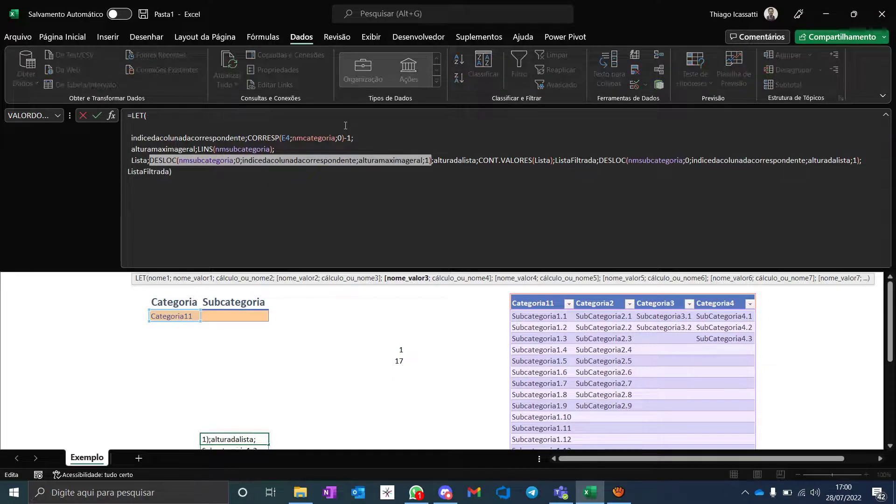
{"action": "key", "text": "Return"}
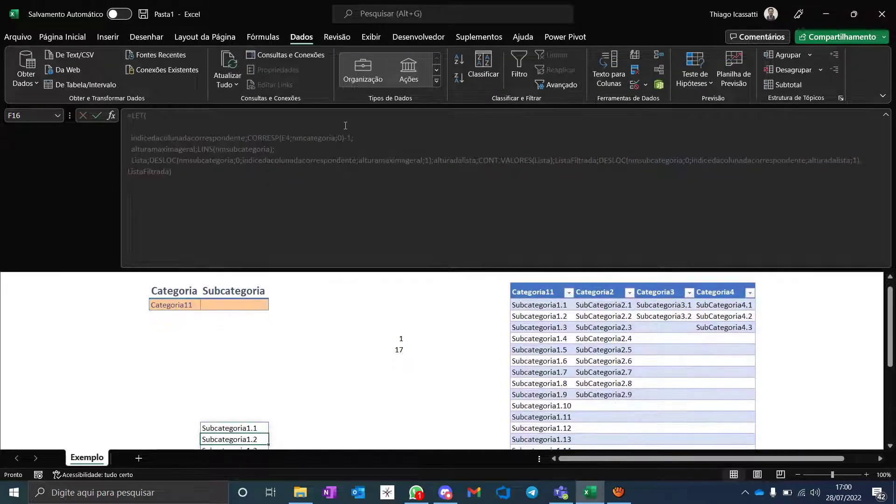
Enter the copied DESLOC expression as a formula in H9, below the LINS calculation.
{"action": "key", "text": "Up"}
{"action": "key", "text": "Up"}
{"action": "key", "text": "Up"}
{"action": "key", "text": "Up"}
{"action": "key", "text": "Up"}
{"action": "key", "text": "Up"}
{"action": "key", "text": "Up"}
{"action": "key", "text": "Right"}
{"action": "key", "text": "Right"}
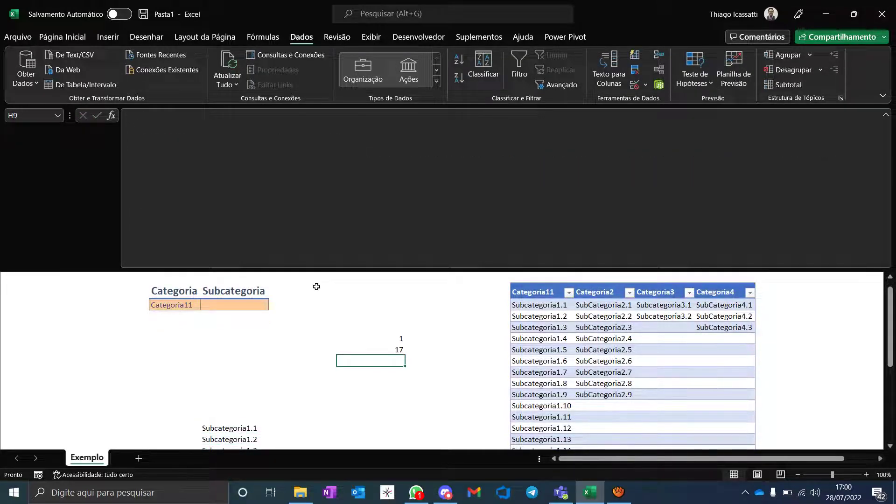
{"action": "type", "text": "="}
{"action": "key", "text": "ctrl+v"}
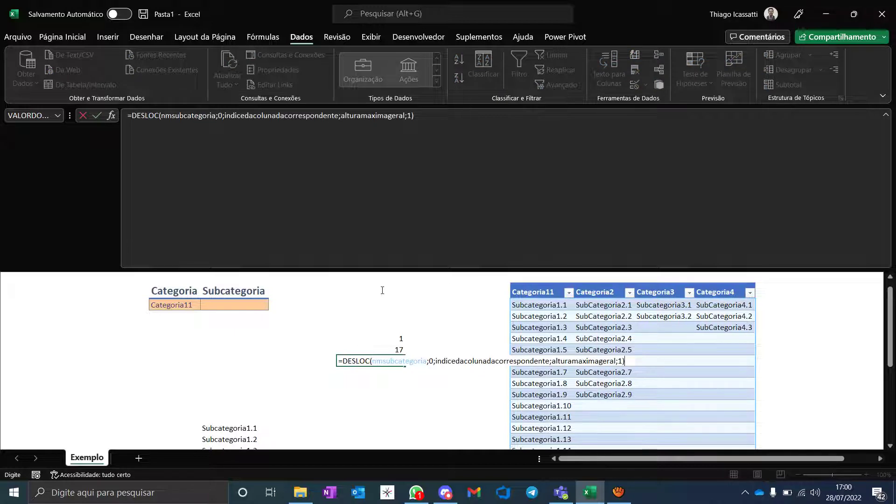
Replace indicedacolunadacorrespondente in the H9 DESLOC formula with a reference to H7.
{"action": "key", "text": "F2"}
{"action": "key", "text": "ctrl+Left"}
{"action": "key", "text": "ctrl+Left"}
{"action": "key", "text": "ctrl+Left"}
{"action": "key", "text": "ctrl+shift+Right"}
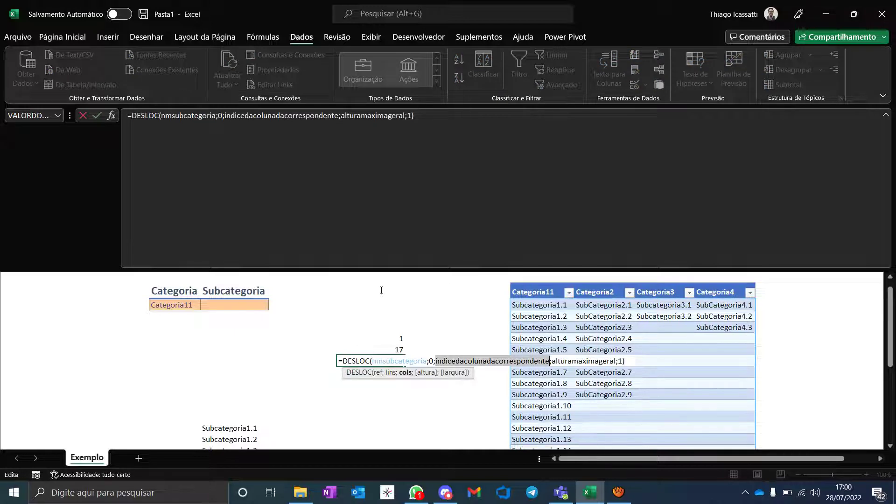
{"action": "key", "text": "F2"}
{"action": "key", "text": "Up"}
{"action": "key", "text": "Up"}
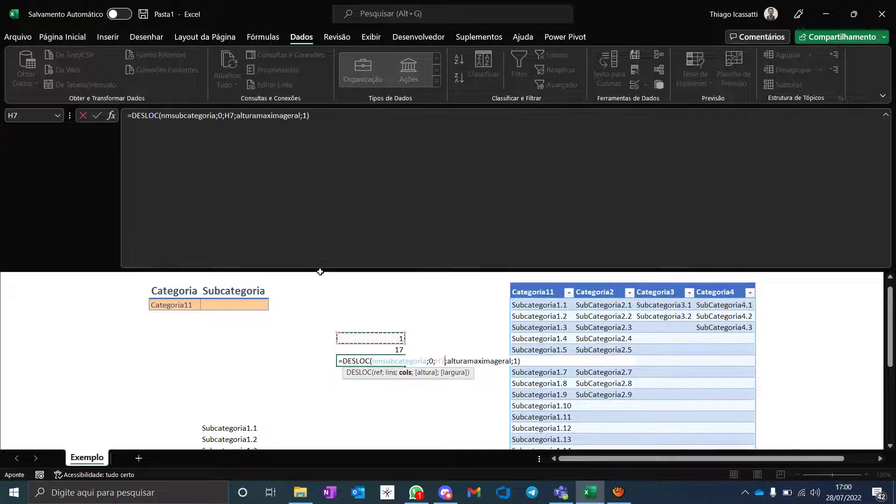
Replace alturamaximageral in the H9 DESLOC formula with a reference to H8 and complete the formula.
{"action": "key", "text": "F2"}
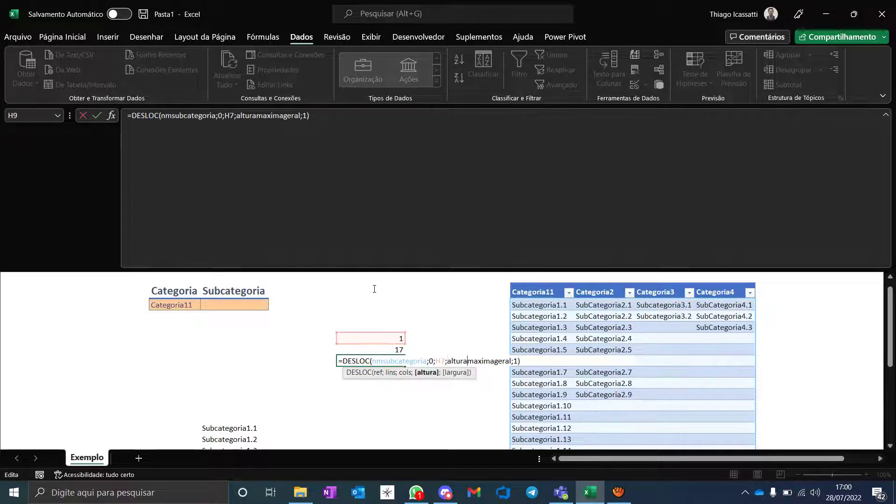
{"action": "key", "text": "ctrl+Right"}
{"action": "key", "text": "ctrl+shift+Right"}
{"action": "key", "text": "F2"}
{"action": "key", "text": "Up"}
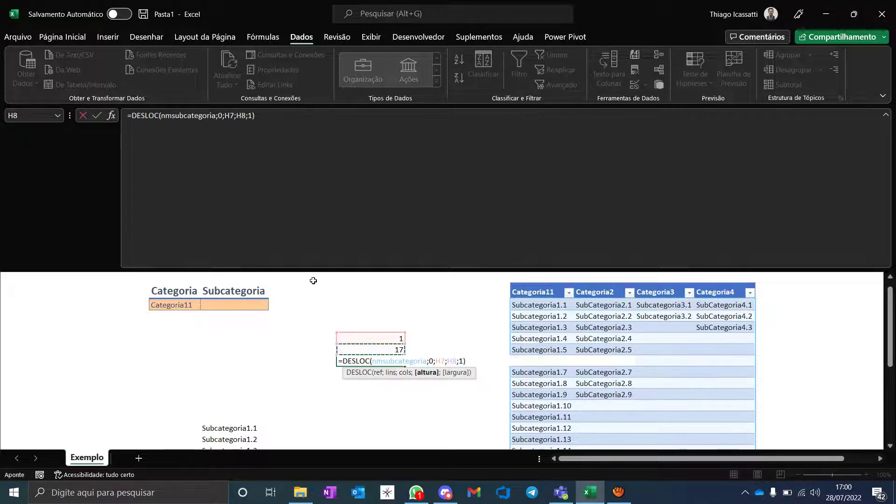
{"action": "key", "text": "Return"}
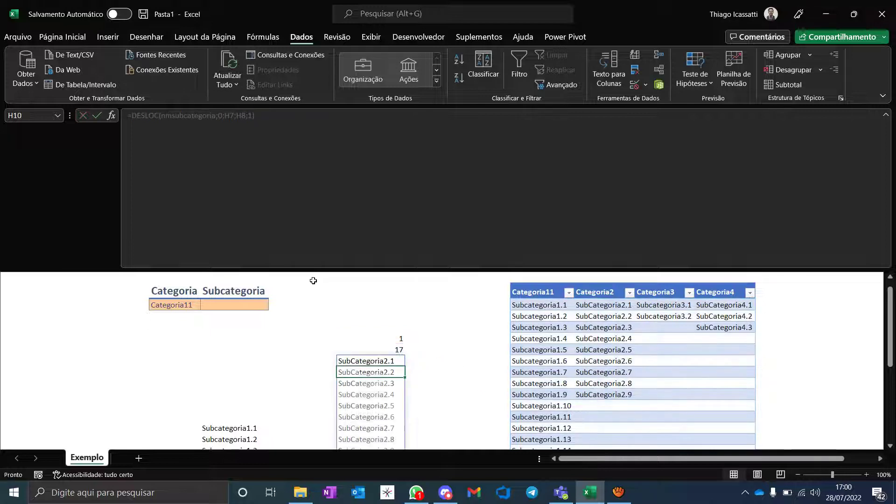
Examine the full list spilled from H9 and compare it with the height calculation in H8.
{"action": "scroll", "coordinate": [356, 299], "scroll_direction": "down", "scroll_amount": 3}
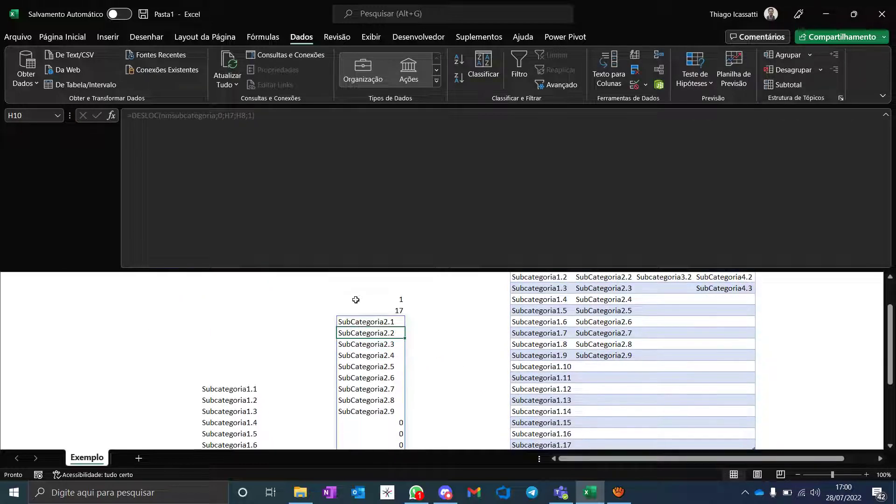
{"action": "scroll", "coordinate": [355, 299], "scroll_direction": "up", "scroll_amount": 3}
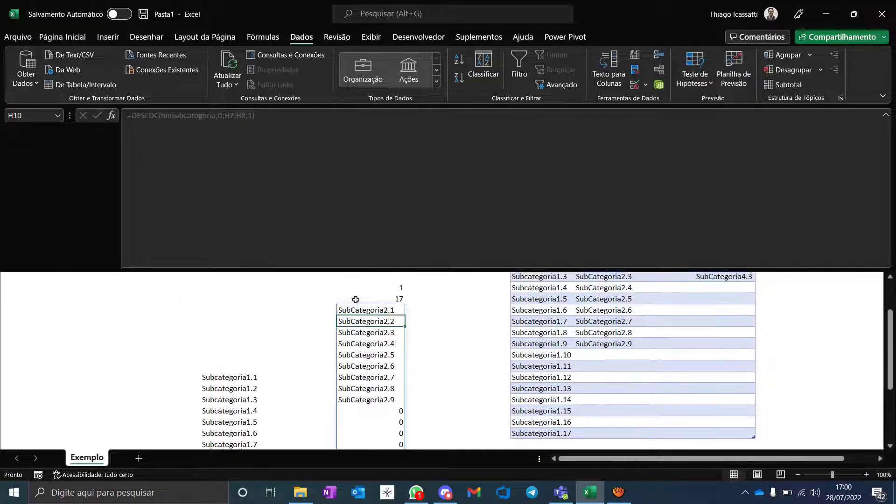
{"action": "scroll", "coordinate": [355, 300], "scroll_direction": "down", "scroll_amount": 3}
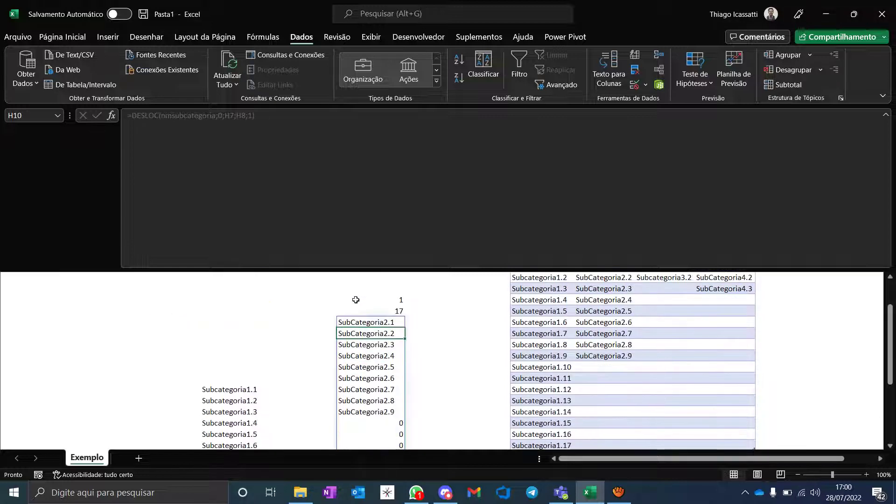
{"action": "scroll", "coordinate": [356, 300], "scroll_direction": "up", "scroll_amount": 3}
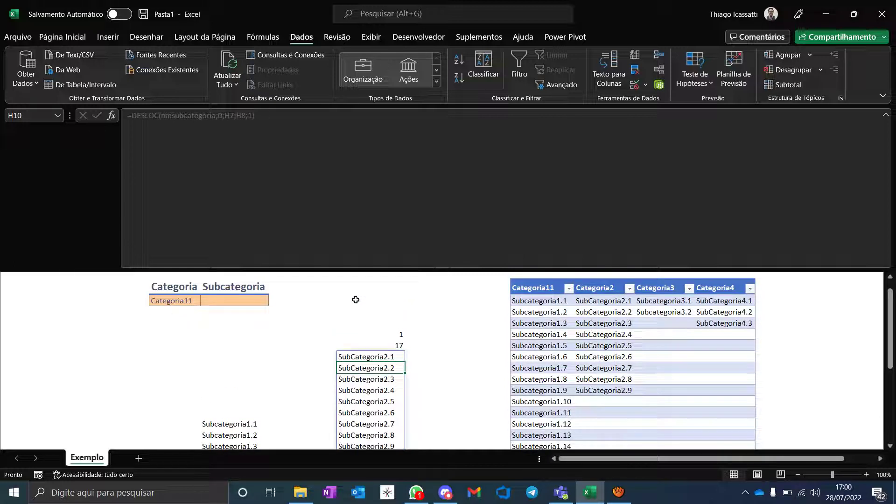
{"action": "key", "text": "Up"}
{"action": "key", "text": "Up"}
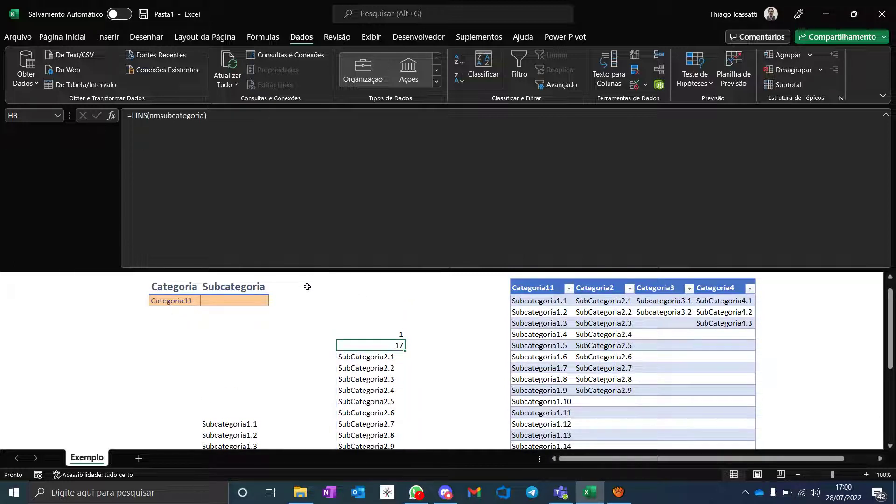
Review the nmsubcategoria reference and column argument of the H9 DESLOC formula, and open its function arguments.
{"action": "key", "text": "Down"}
{"action": "key", "text": "F2"}
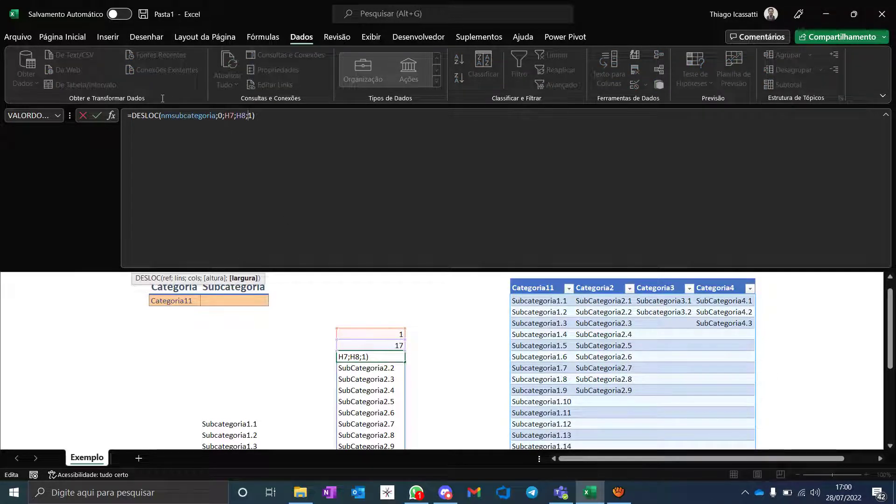
{"action": "double_click", "coordinate": [189, 115]}
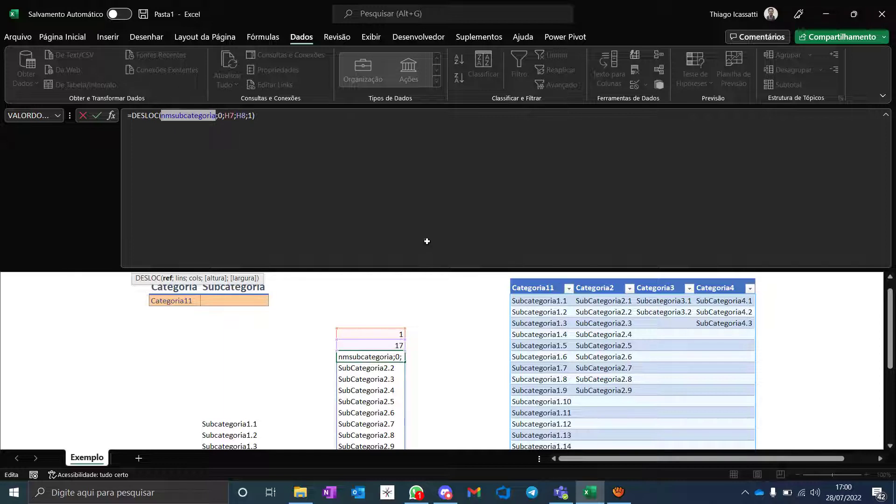
{"action": "left_click", "coordinate": [225, 115]}
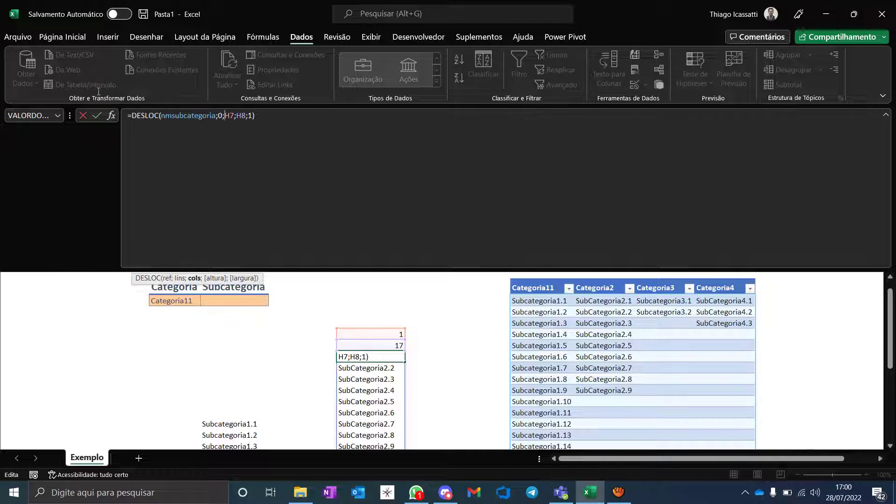
{"action": "left_click", "coordinate": [111, 116]}
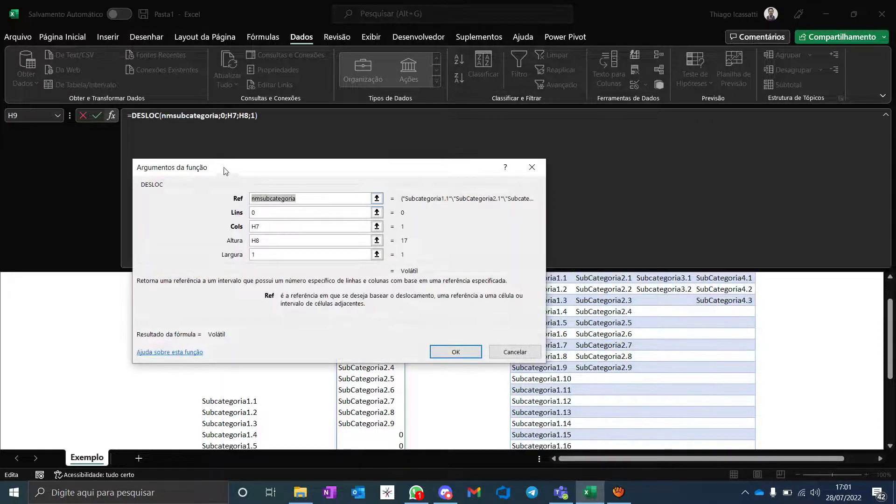
Review the DESLOC arguments of H9 and set the Cols argument to H7-1.
{"action": "key", "text": "Tab"}
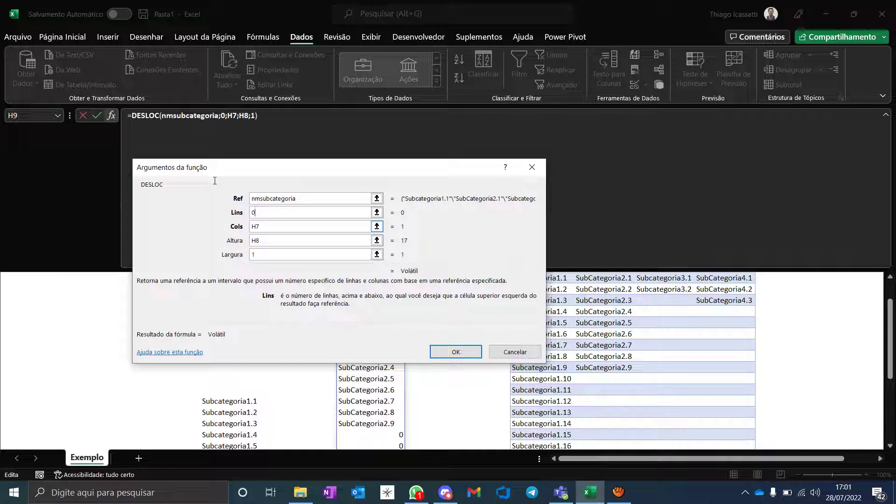
{"action": "key", "text": "Tab"}
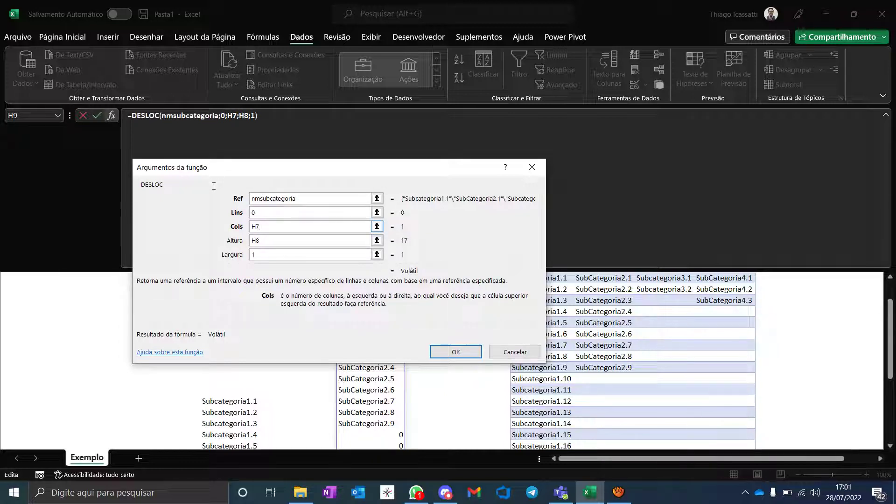
{"action": "key", "text": "Tab"}
{"action": "key", "text": "Tab"}
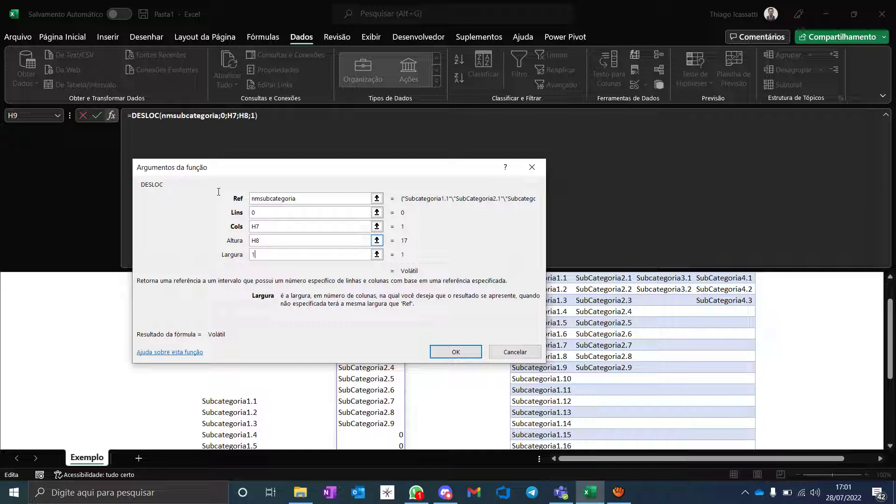
{"action": "key", "text": "shift+Tab"}
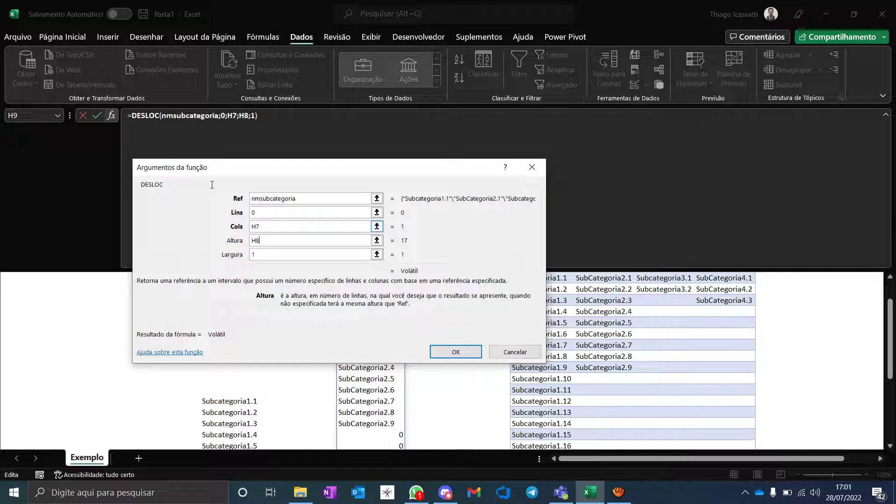
{"action": "left_click", "coordinate": [268, 228]}
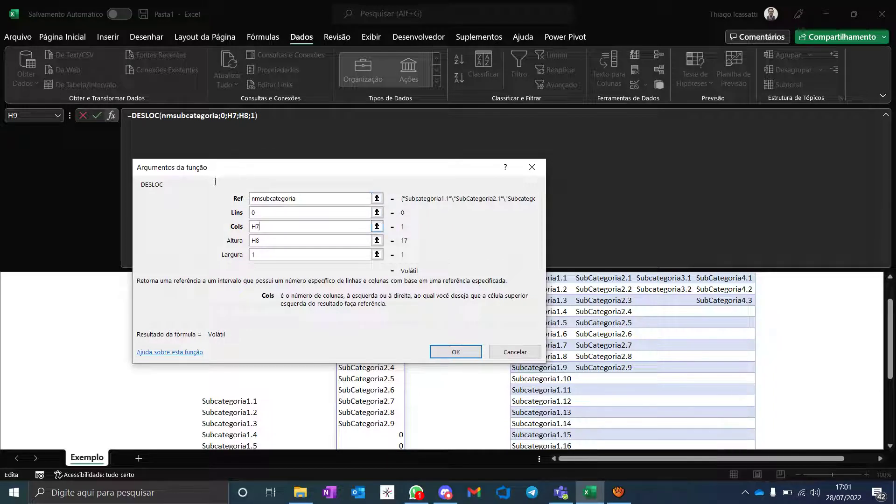
{"action": "type", "text": "-1"}
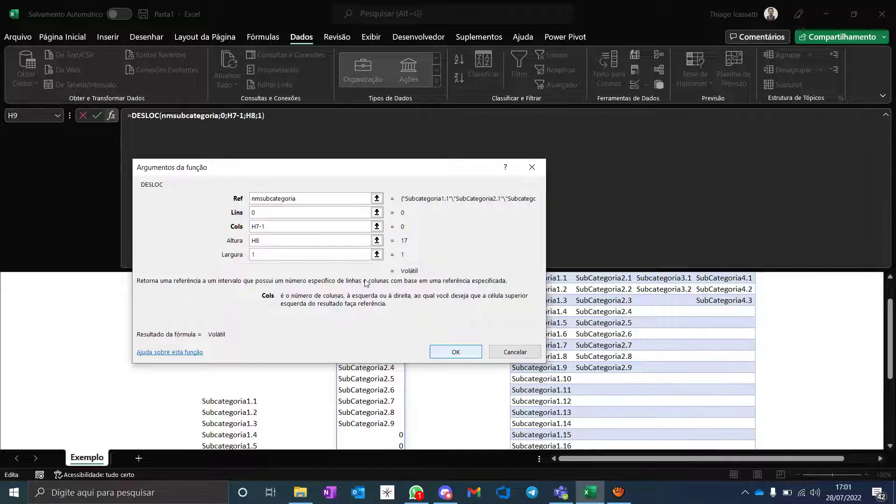
{"action": "key", "text": "Return"}
Rename the first category header of the table, in K3, to Categoria1.
{"action": "scroll", "coordinate": [273, 295], "scroll_direction": "up", "scroll_amount": 1}
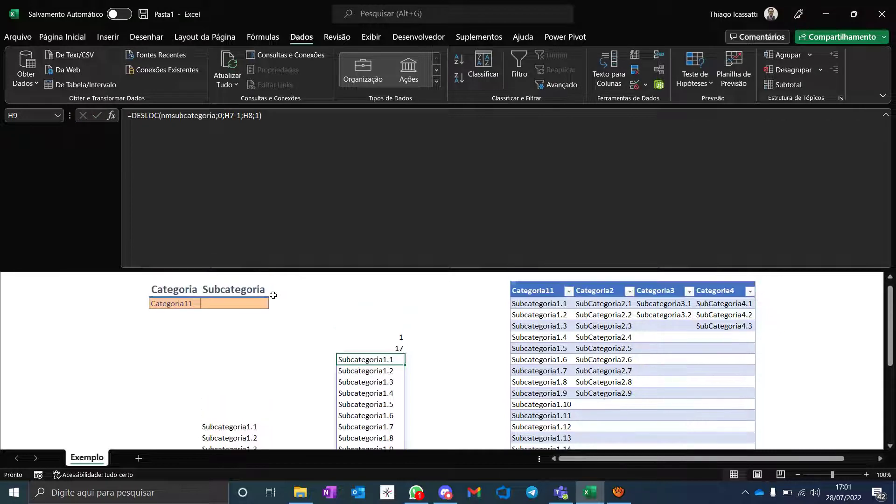
{"action": "left_click", "coordinate": [174, 306]}
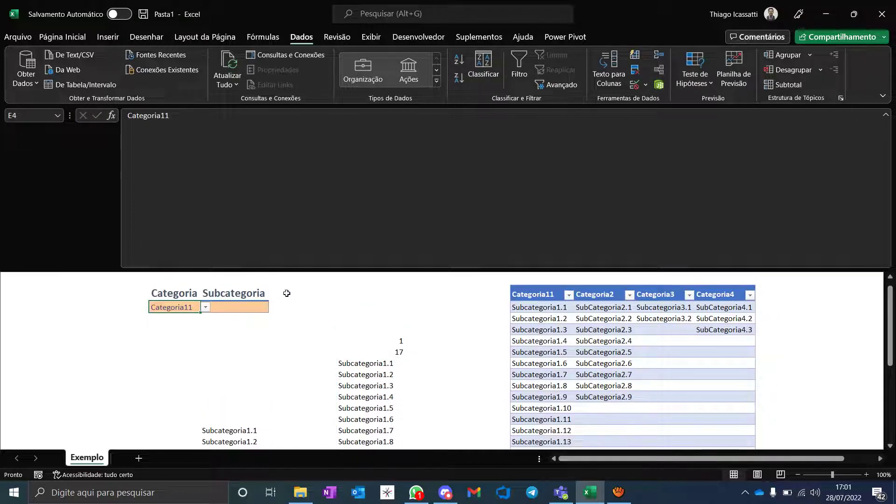
{"action": "key", "text": "ctrl+z"}
{"action": "key", "text": "ctrl+z"}
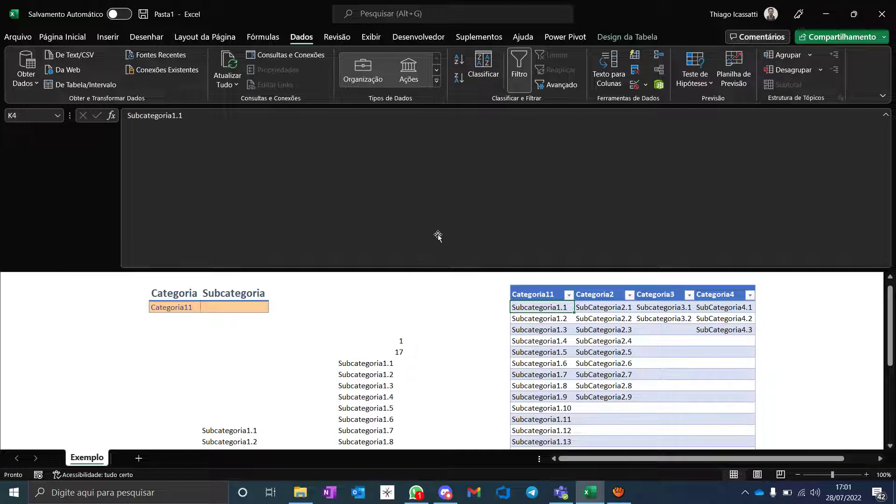
{"action": "key", "text": "Up"}
{"action": "key", "text": "F2"}
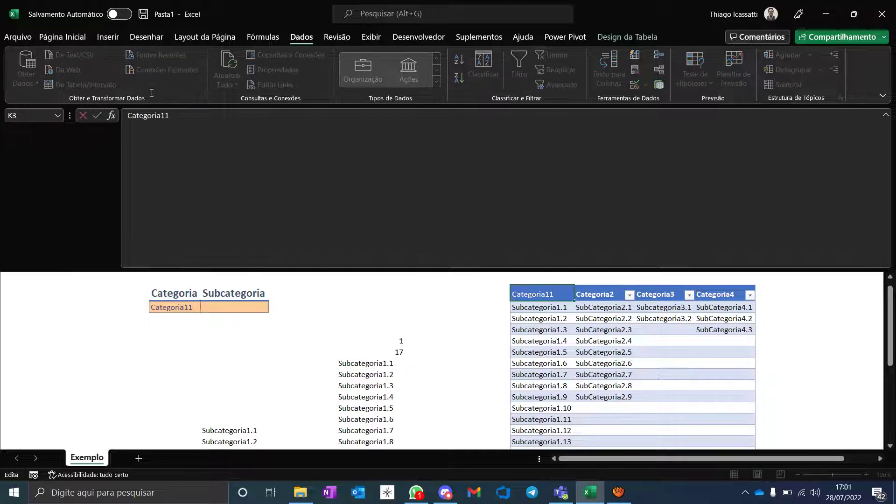
{"action": "key", "text": "BackSpace"}
{"action": "key", "text": "Return"}
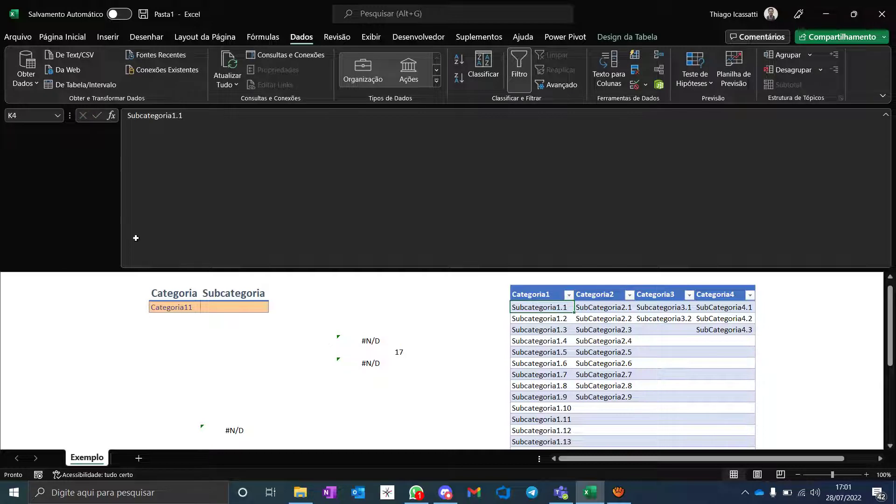
Change the selected category in E4 to Categoria1.
{"action": "key", "text": "ctrl+Left"}
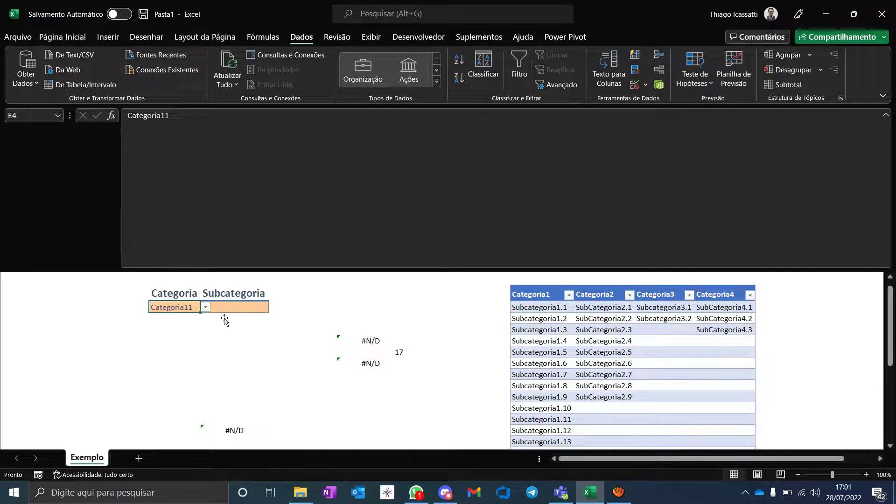
{"action": "scroll", "coordinate": [223, 316], "scroll_direction": "down", "scroll_amount": 1}
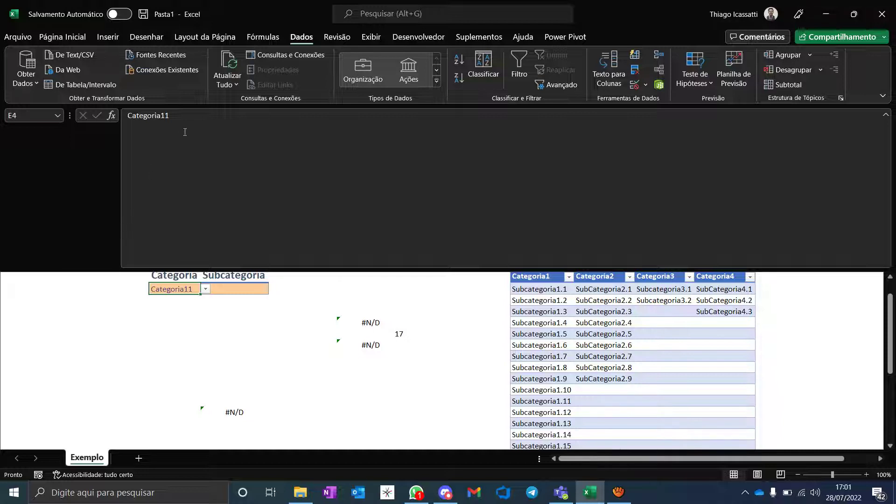
{"action": "left_click", "coordinate": [198, 112]}
{"action": "type", "text": "1"}
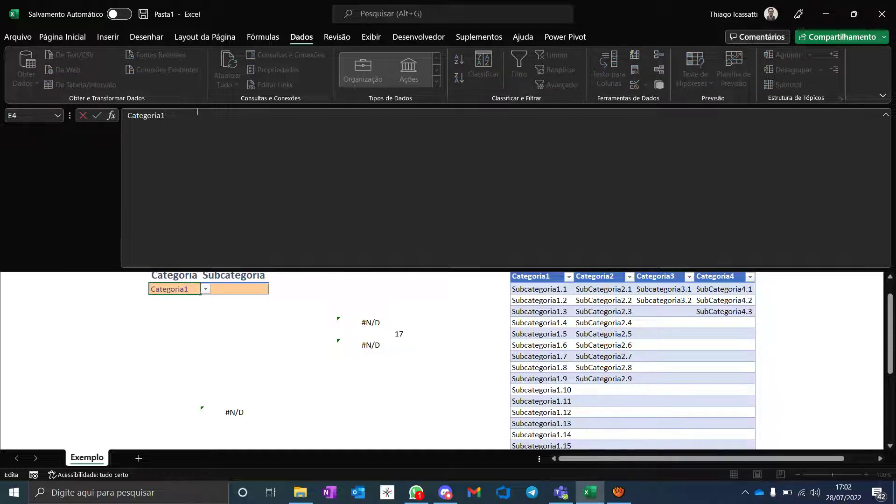
{"action": "key", "text": "Return"}
{"action": "key", "text": "Up"}
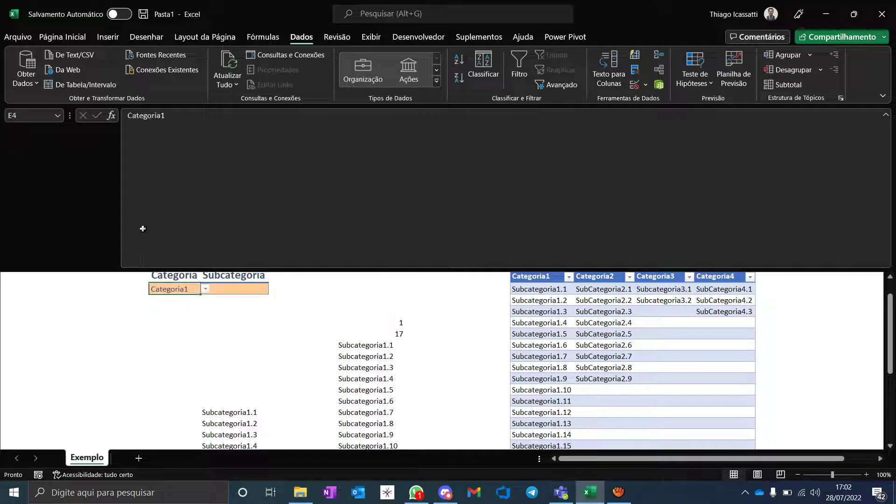
Examine the DESLOC formula in H9 and the subcategory list it spills for the category in E4.
{"action": "key", "text": "Right"}
{"action": "key", "text": "Right"}
{"action": "key", "text": "Right"}
{"action": "key", "text": "Down"}
{"action": "key", "text": "Down"}
{"action": "key", "text": "Down"}
{"action": "key", "text": "Down"}
{"action": "key", "text": "Down"}
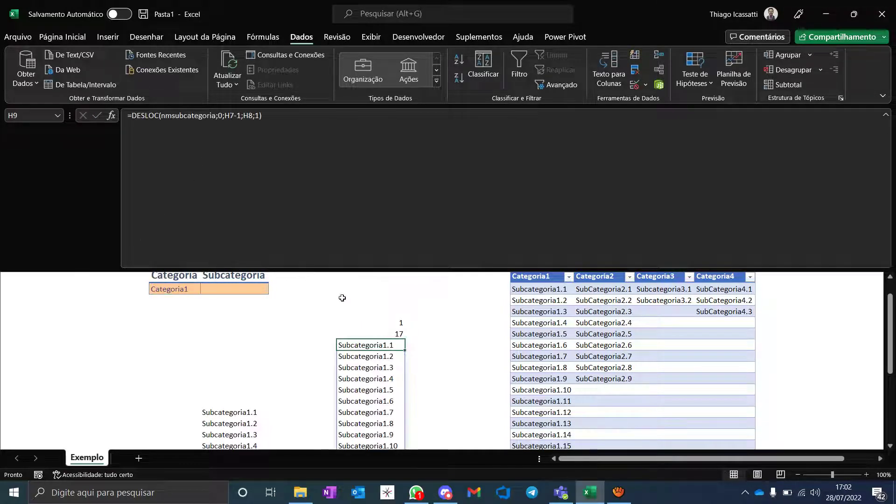
{"action": "scroll", "coordinate": [344, 298], "scroll_direction": "up", "scroll_amount": 1}
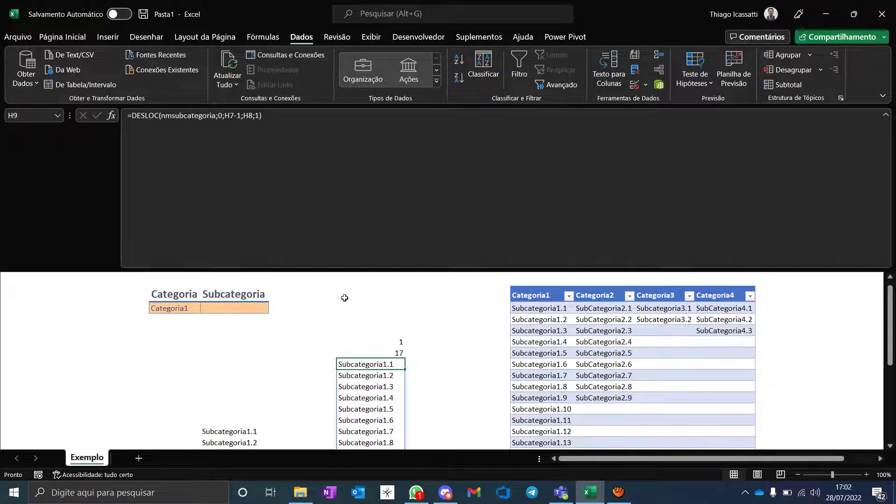
Compare the category in E4 with the table header in K3, and return to the DESLOC formula in H9.
{"action": "left_click", "coordinate": [184, 310]}
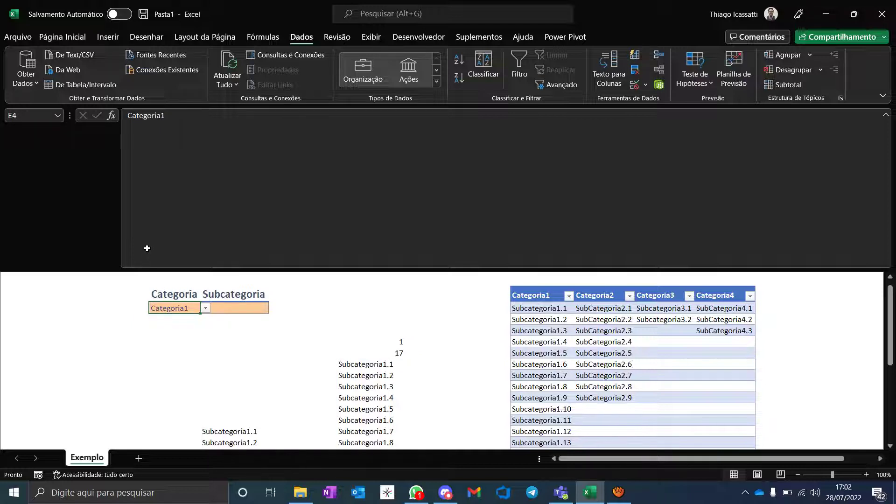
{"action": "left_click", "coordinate": [530, 294]}
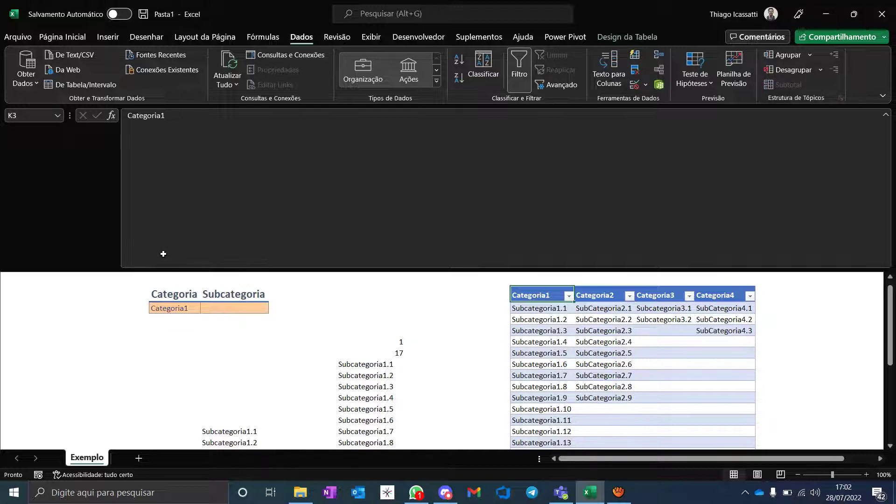
{"action": "left_click", "coordinate": [184, 308]}
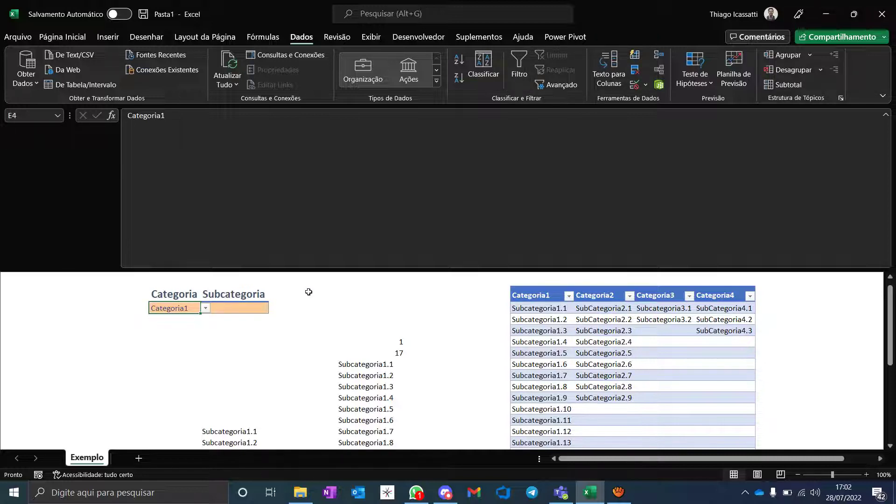
{"action": "key", "text": "Right"}
{"action": "key", "text": "Right"}
{"action": "key", "text": "Right"}
{"action": "key", "text": "Down"}
{"action": "key", "text": "Down"}
{"action": "key", "text": "Down"}
{"action": "key", "text": "Down"}
{"action": "key", "text": "Down"}
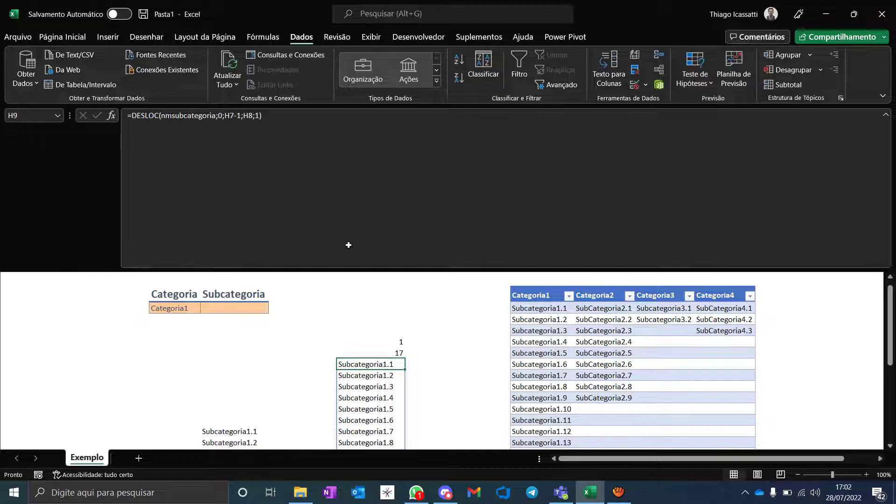
{"action": "left_click", "coordinate": [459, 319]}
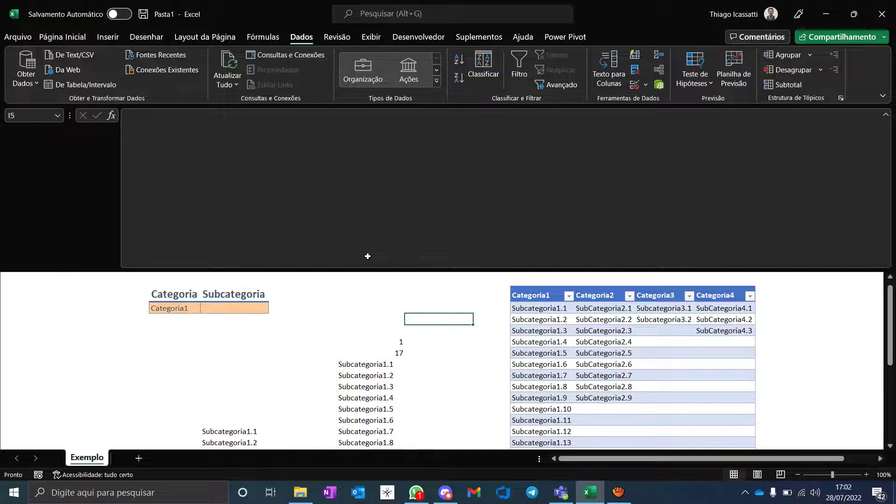
{"action": "key", "text": "Right"}
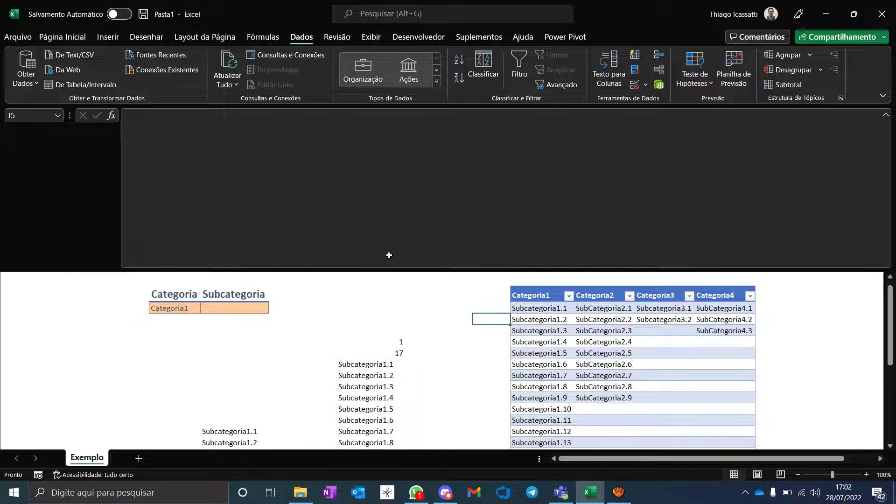
{"action": "key", "text": "Down"}
{"action": "key", "text": "shift+Down"}
{"action": "key", "text": "shift+Down"}
{"action": "key", "text": "shift+Down"}
{"action": "key", "text": "shift+Down"}
{"action": "key", "text": "shift+Down"}
{"action": "key", "text": "shift+Up"}
{"action": "key", "text": "shift+Right"}
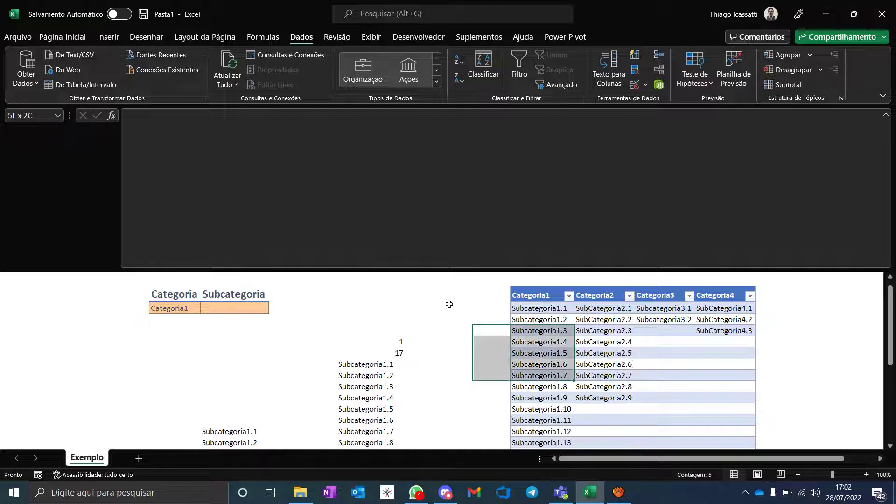
{"action": "key", "text": "shift+Down"}
{"action": "key", "text": "shift+Down"}
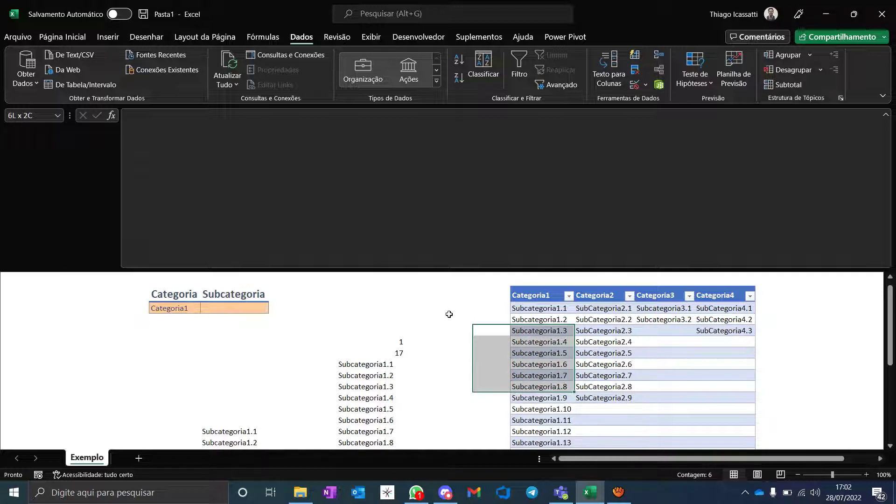
{"action": "key", "text": "shift+Left"}
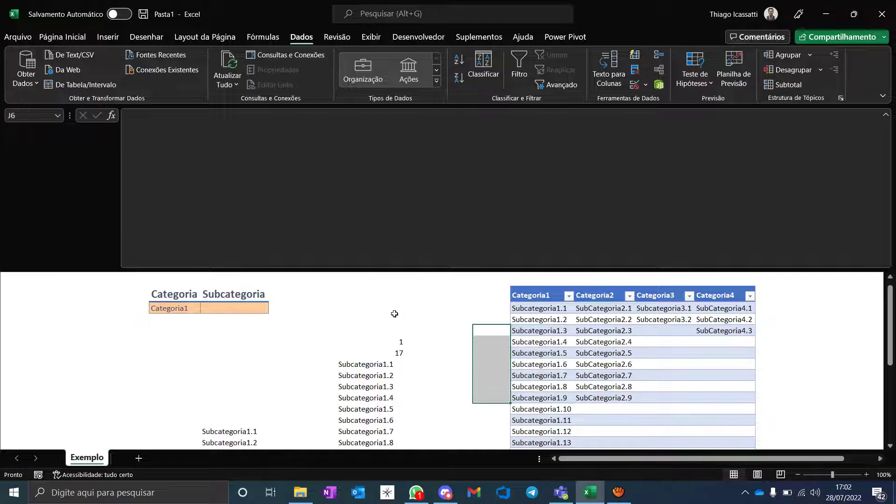
{"action": "key", "text": "Left"}
{"action": "key", "text": "Down"}
{"action": "key", "text": "Down"}
{"action": "key", "text": "Down"}
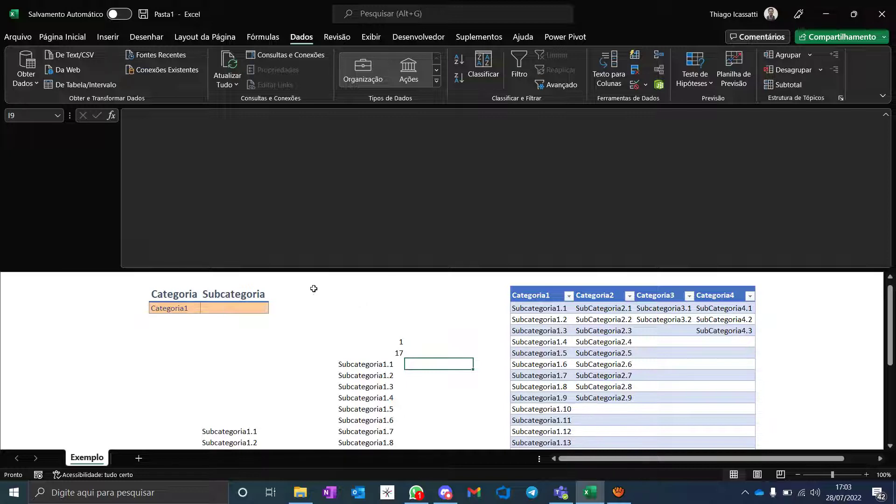
Inspect the row argument and highlighted references of the H9 DESLOC formula, leaving the formula as it is.
{"action": "key", "text": "Left"}
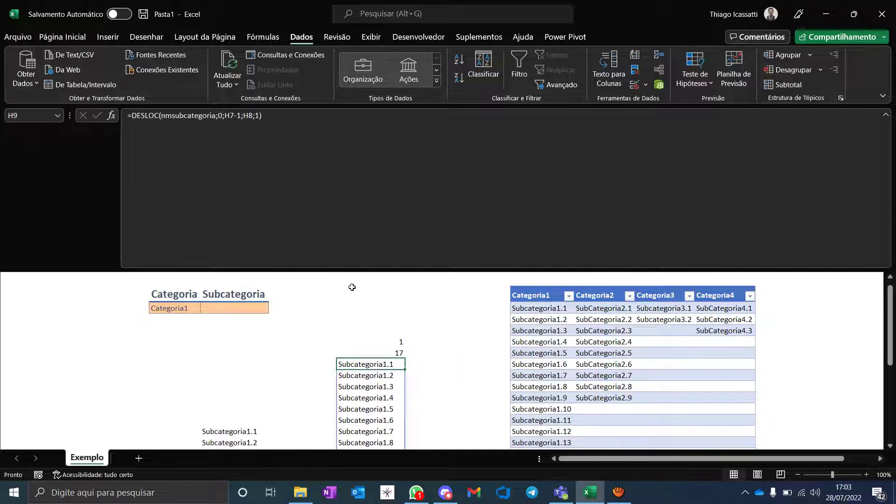
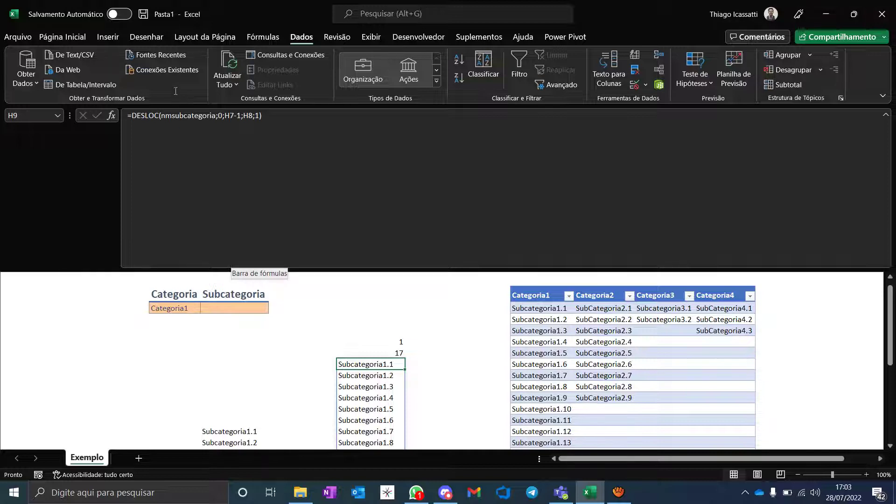
{"action": "left_click", "coordinate": [218, 115]}
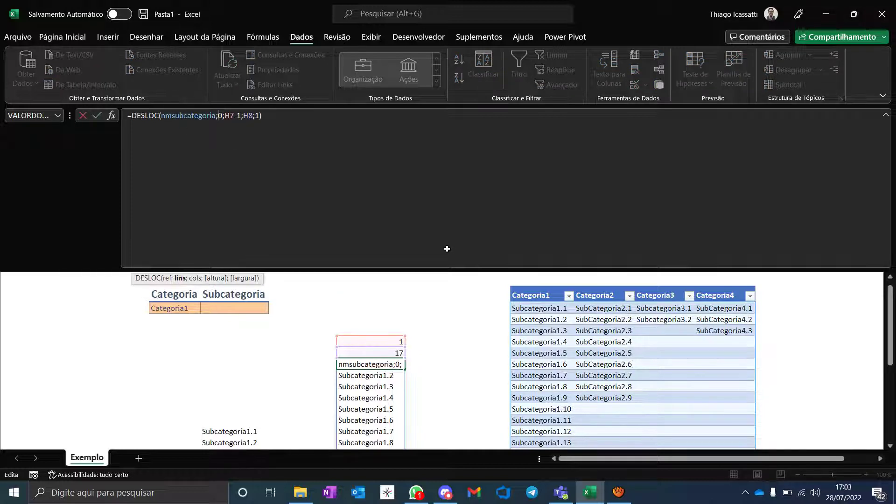
{"action": "key", "text": "F2"}
{"action": "key", "text": "Up"}
{"action": "key", "text": "Up"}
{"action": "key", "text": "Up"}
{"action": "key", "text": "Up"}
{"action": "key", "text": "Up"}
{"action": "key", "text": "Right"}
{"action": "key", "text": "Right"}
{"action": "key", "text": "Right"}
{"action": "key", "text": "Escape"}
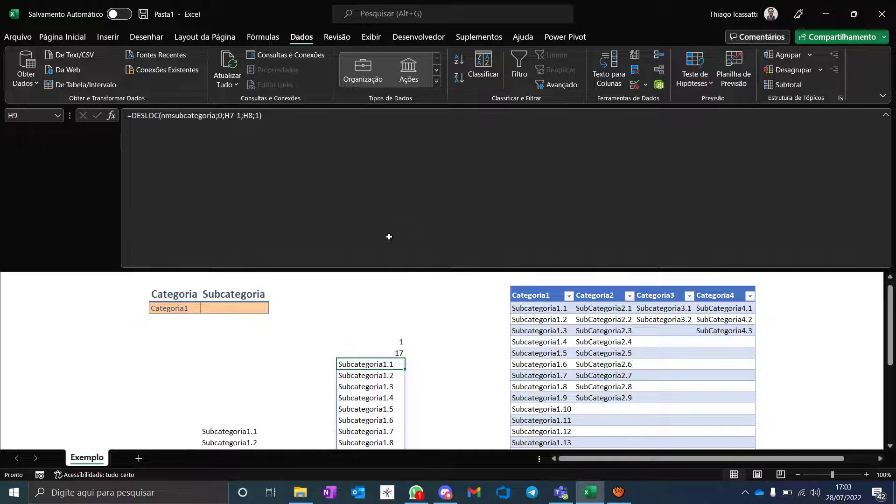
Go through the table's category headers and examine the full list spilled from H9.
{"action": "left_click", "coordinate": [485, 295]}
{"action": "left_click", "coordinate": [559, 295]}
{"action": "key", "text": "Right"}
{"action": "key", "text": "Right"}
{"action": "key", "text": "Right"}
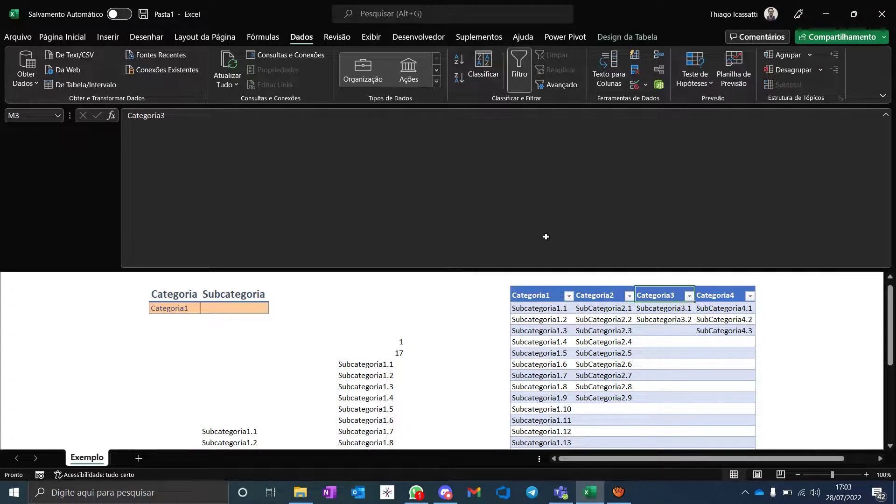
{"action": "left_click", "coordinate": [363, 364]}
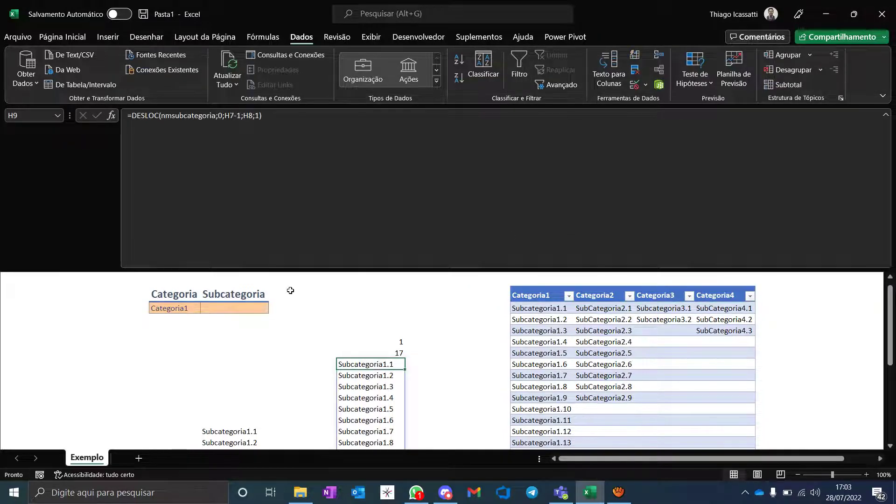
{"action": "scroll", "coordinate": [341, 294], "scroll_direction": "down", "scroll_amount": 1}
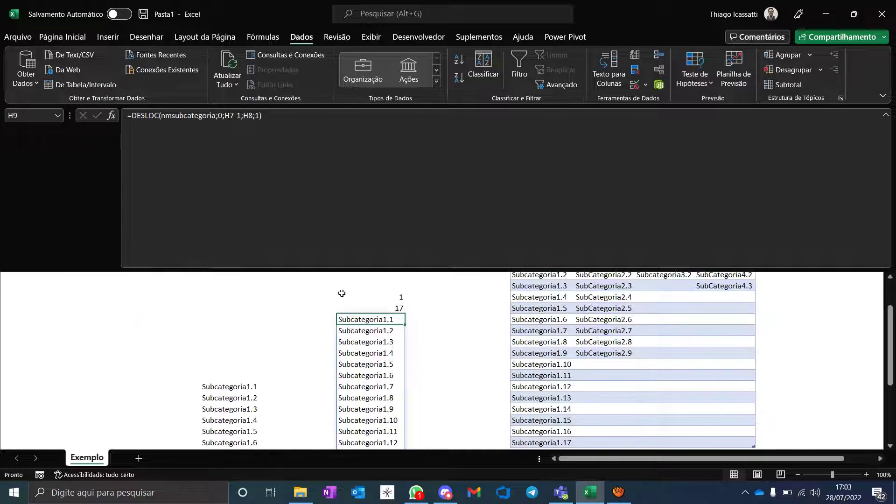
{"action": "scroll", "coordinate": [342, 293], "scroll_direction": "down", "scroll_amount": 5}
{"action": "scroll", "coordinate": [341, 293], "scroll_direction": "up", "scroll_amount": 5}
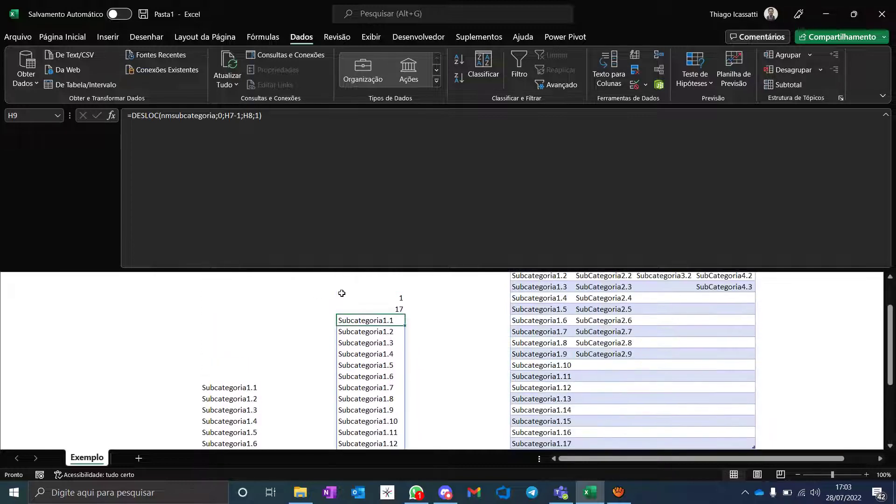
Copy the whole DESLOC formula from H9, leaving the cell unchanged.
{"action": "scroll", "coordinate": [341, 293], "scroll_direction": "up", "scroll_amount": 2}
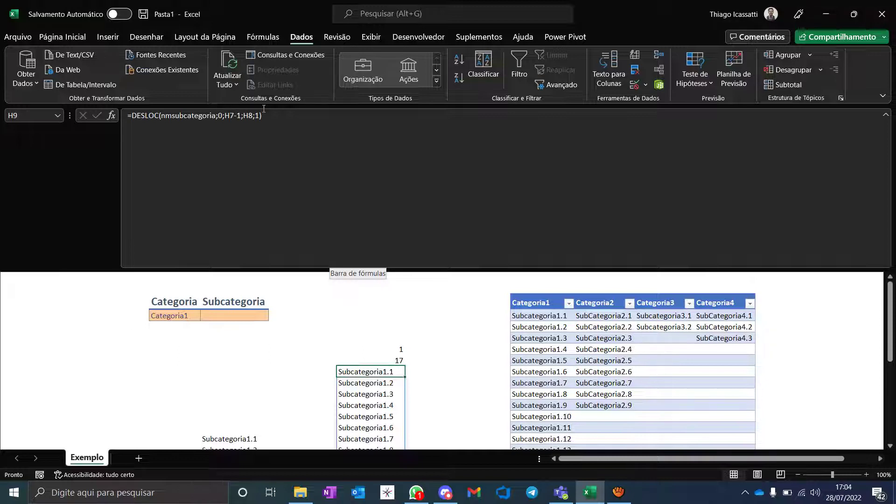
{"action": "left_click_drag", "start_coordinate": [262, 116], "coordinate": [101, 97]}
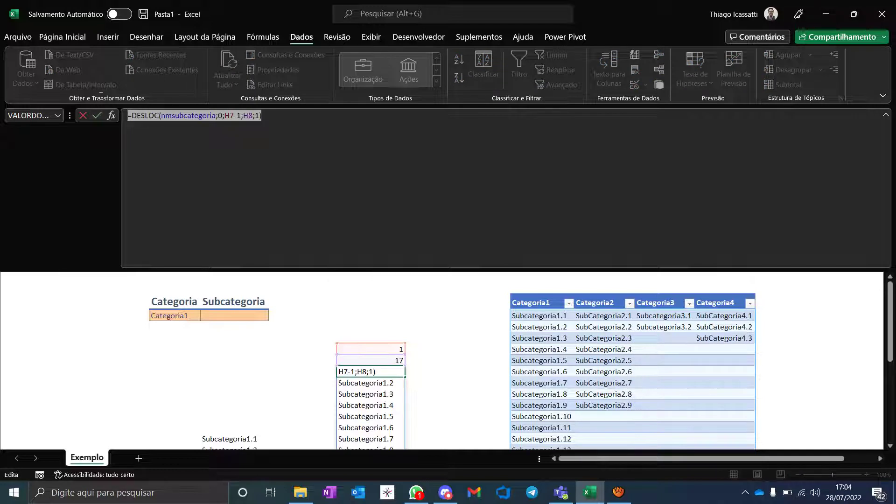
{"action": "key", "text": "Return"}
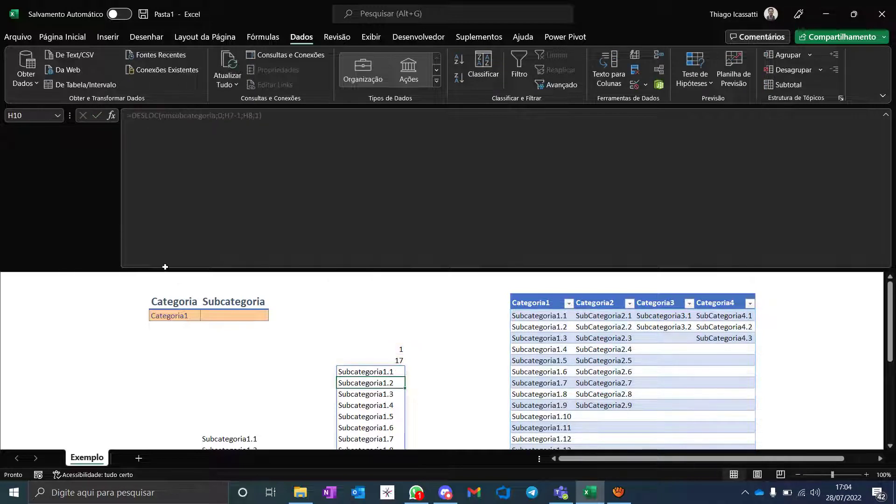
Review the data validation settings of the Subcategoria cell F4 without changing them.
{"action": "left_click", "coordinate": [233, 315]}
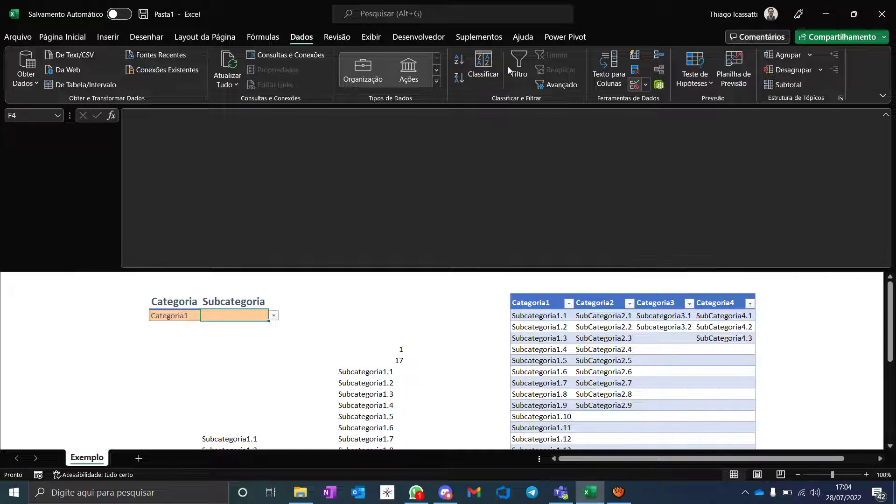
{"action": "left_click", "coordinate": [635, 85]}
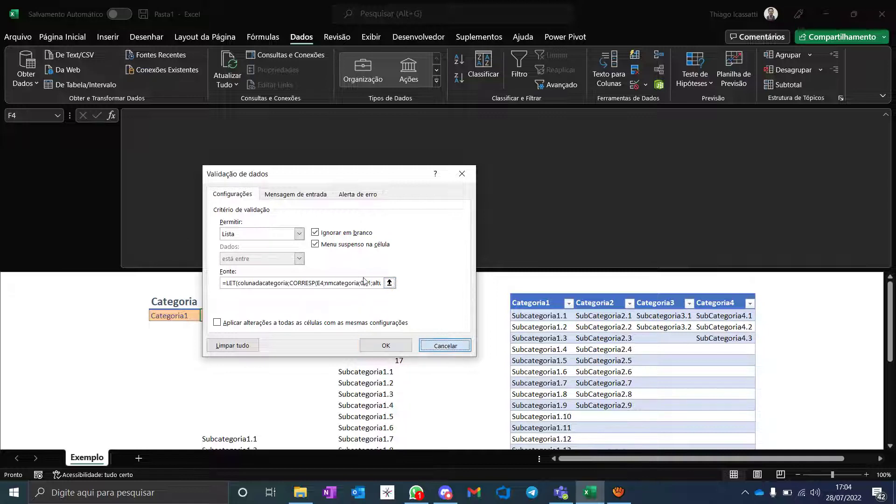
{"action": "left_click", "coordinate": [386, 345]}
Replace the list validation source of H4 with =DESLOC(nmsubcategoria;0;H7-1;H8;1).
{"action": "key", "text": "Right"}
{"action": "key", "text": "Right"}
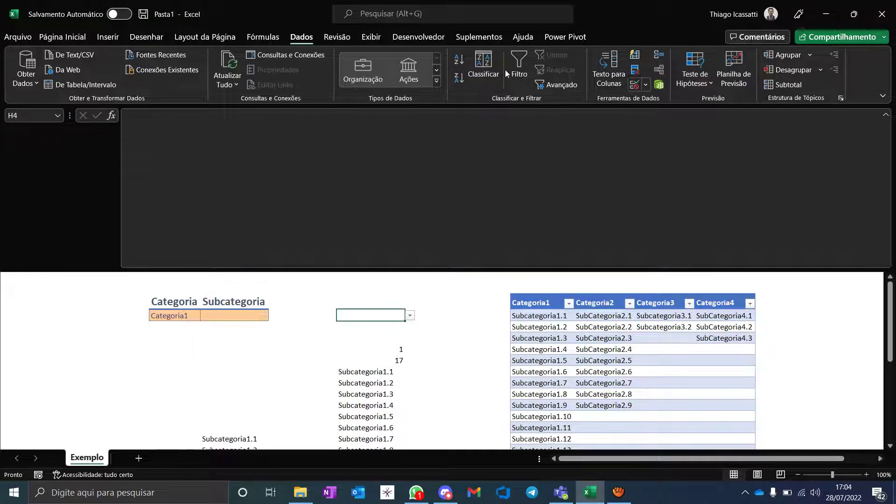
{"action": "left_click", "coordinate": [635, 85]}
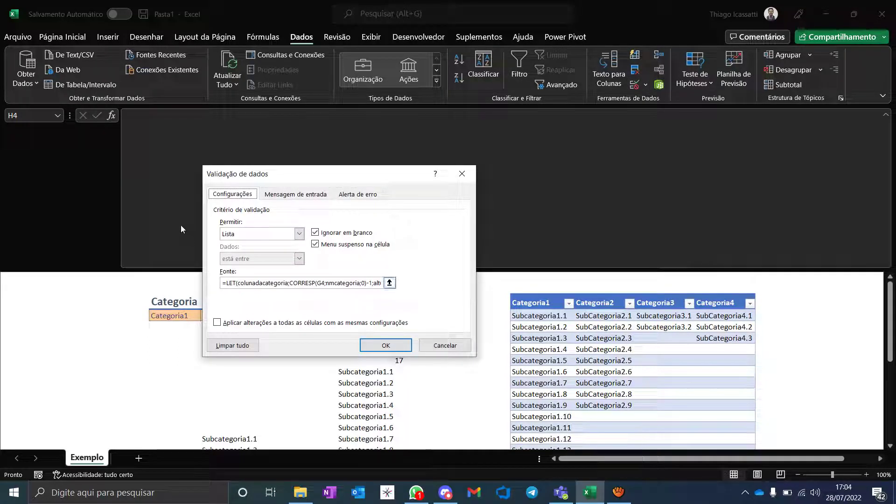
{"action": "left_click_drag", "start_coordinate": [224, 283], "coordinate": [367, 236]}
{"action": "key", "text": "BackSpace"}
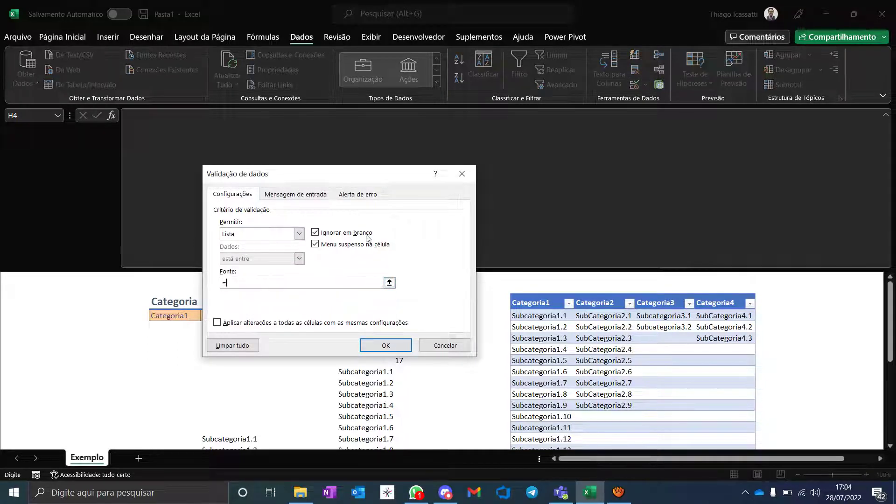
{"action": "type", "text": "==DESLOC(nmsubcategoria;0;H7-1;H8;1)"}
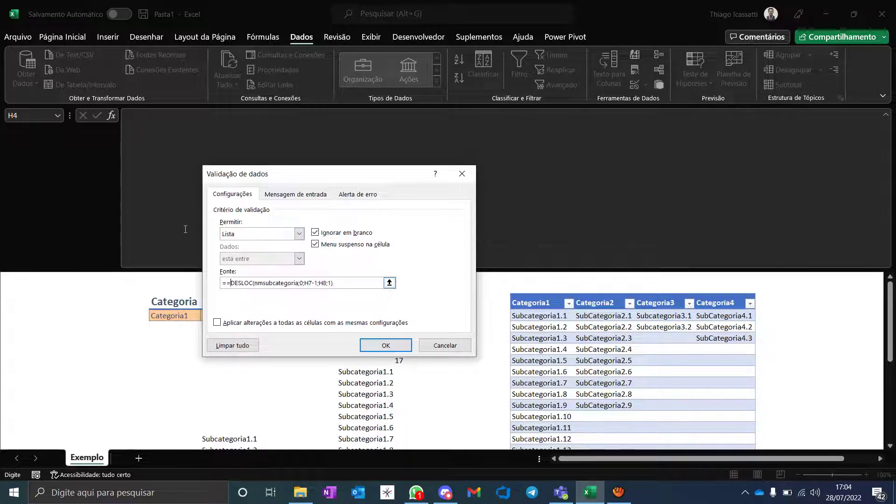
{"action": "key", "text": "BackSpace"}
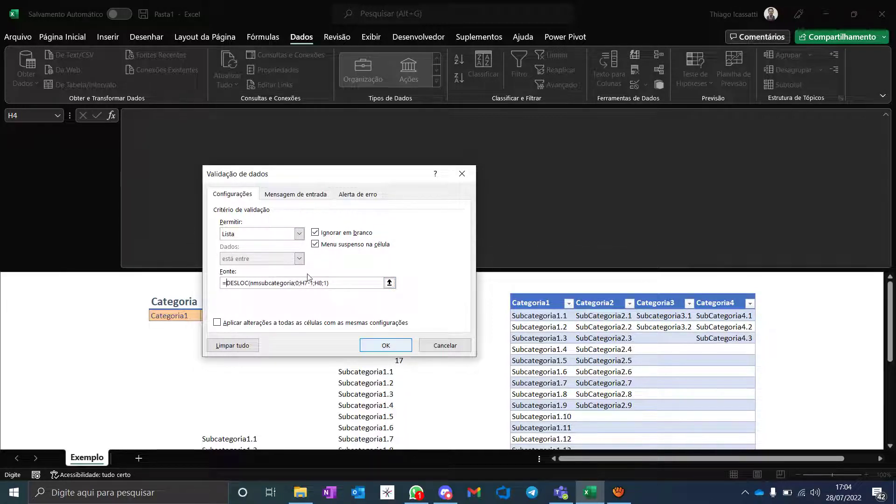
{"action": "key", "text": "Return"}
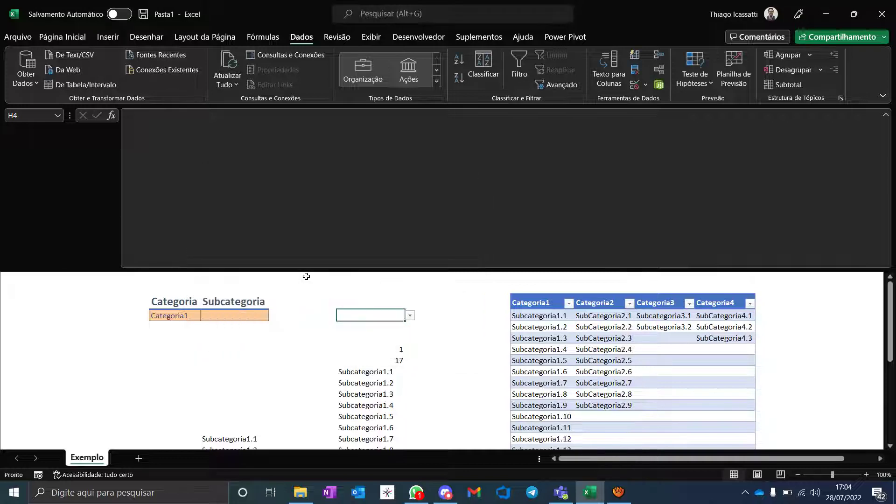
Examine the options offered by the drop-down list in H4 without choosing one.
{"action": "key", "text": "alt+Down"}
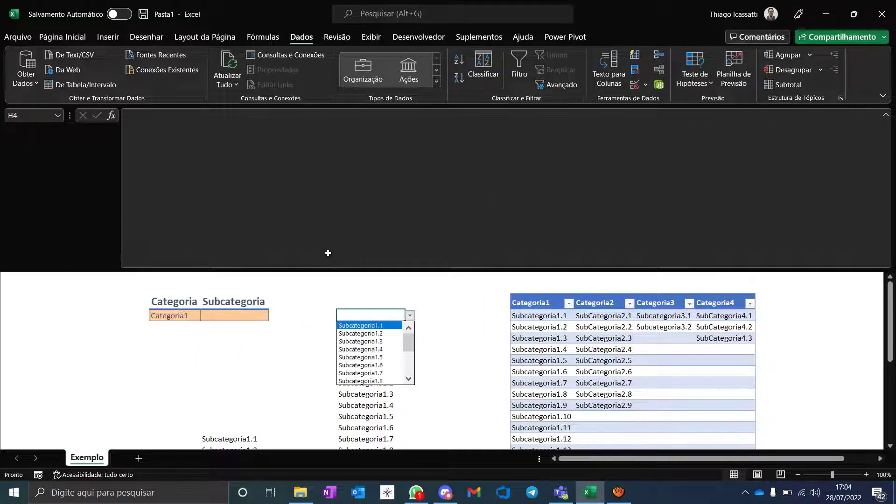
{"action": "scroll", "coordinate": [321, 298], "scroll_direction": "down", "scroll_amount": 3}
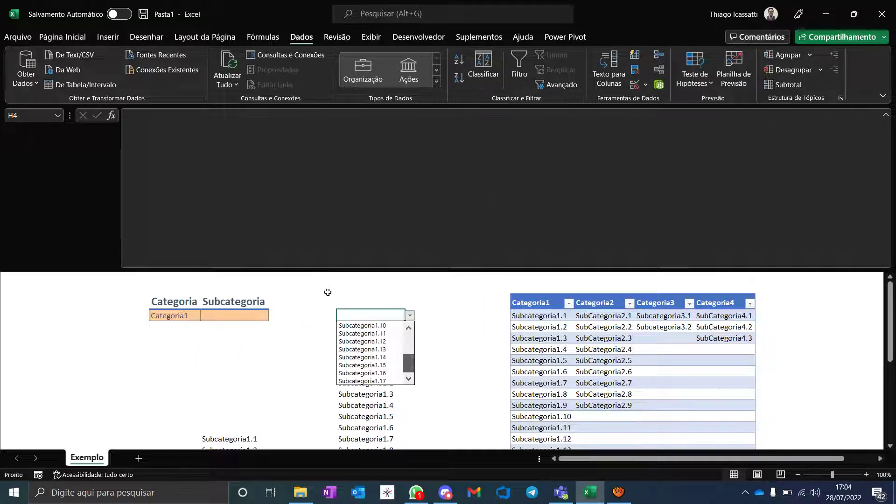
{"action": "scroll", "coordinate": [329, 285], "scroll_direction": "up", "scroll_amount": 3}
{"action": "key", "text": "Escape"}
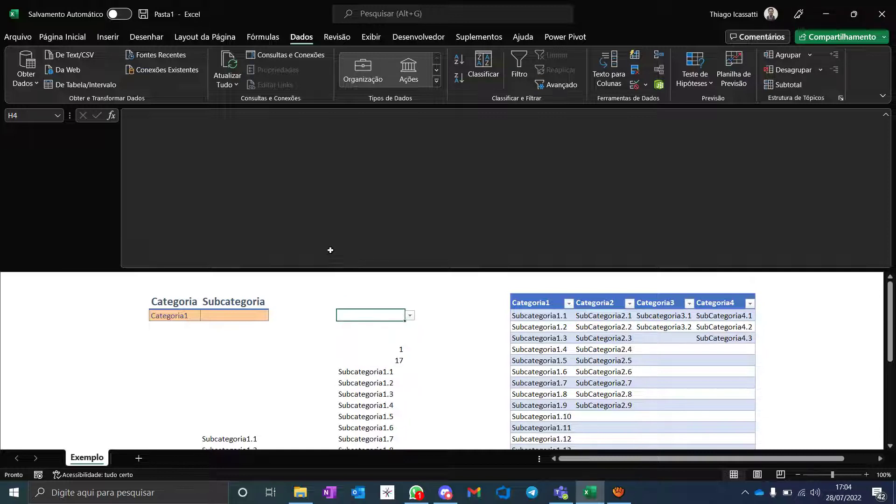
{"action": "key", "text": "alt+Down"}
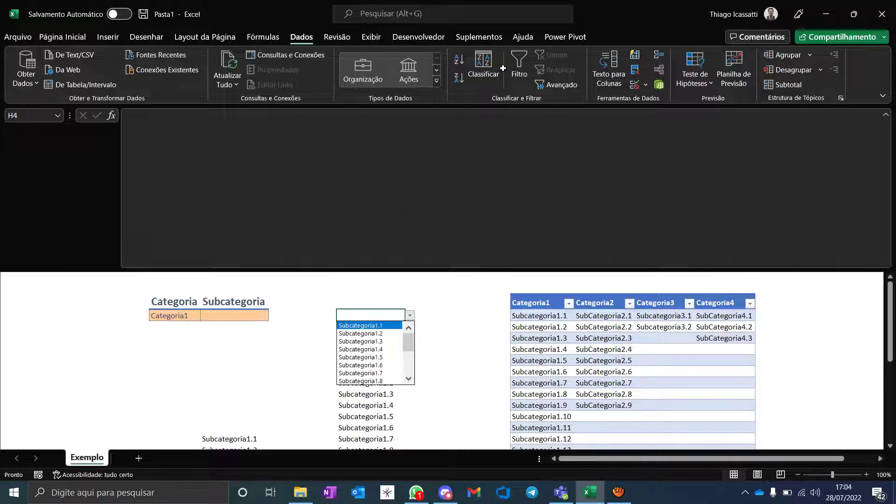
{"action": "key", "text": "Escape"}
Review the source formula in H4's data validation settings, keeping it as it is.
{"action": "key", "text": "alt+s"}
{"action": "key", "text": "v"}
{"action": "key", "text": "v"}
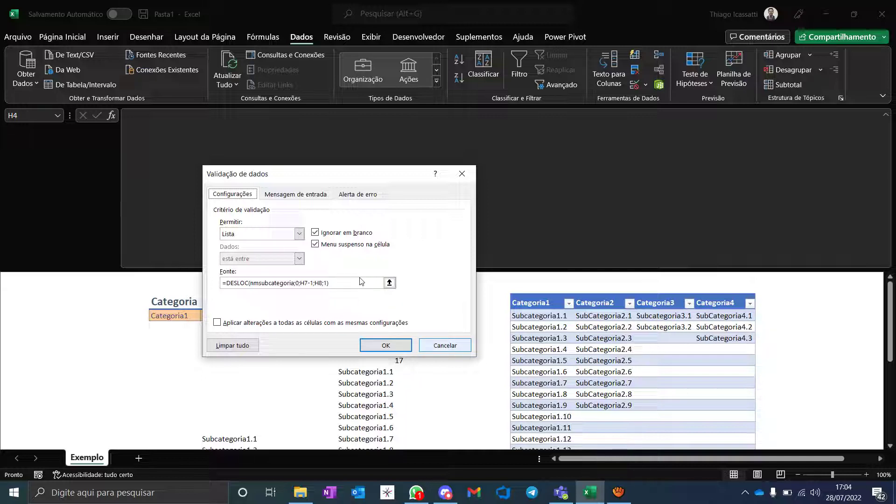
{"action": "key", "text": "Return"}
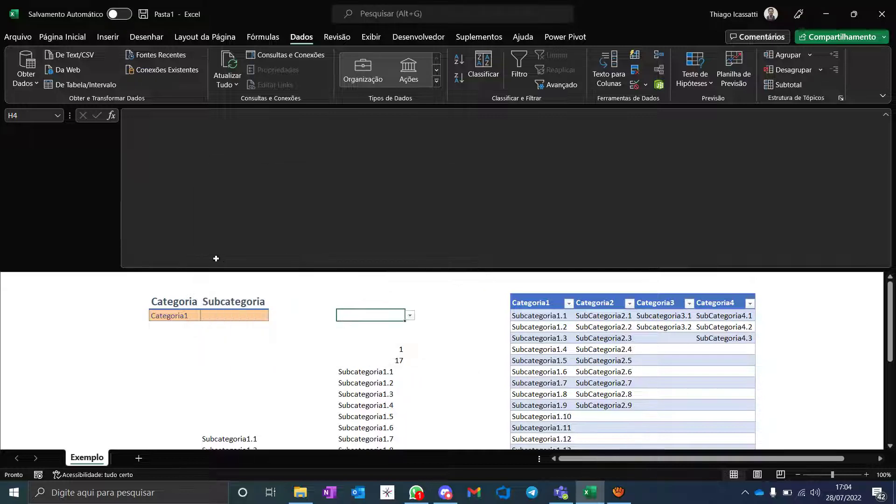
Choose Categoria2 from the category drop-down list in E4.
{"action": "key", "text": "Left"}
{"action": "key", "text": "Left"}
{"action": "key", "text": "Left"}
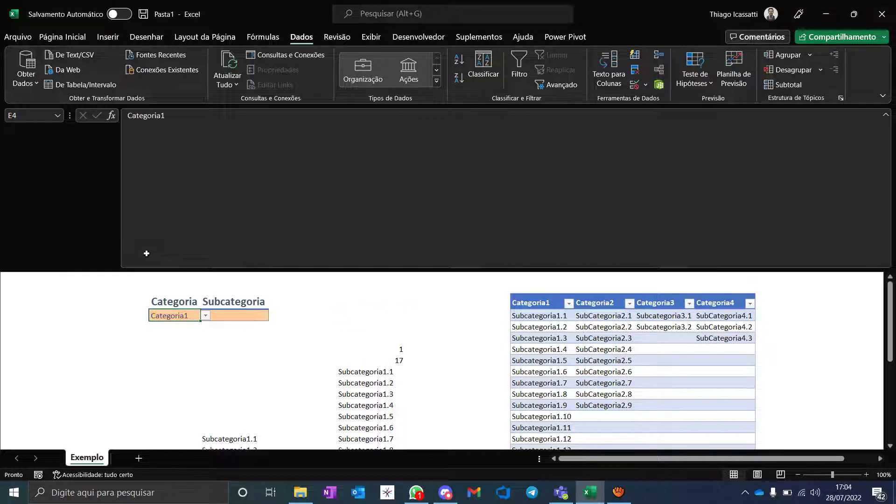
{"action": "key", "text": "alt+Down"}
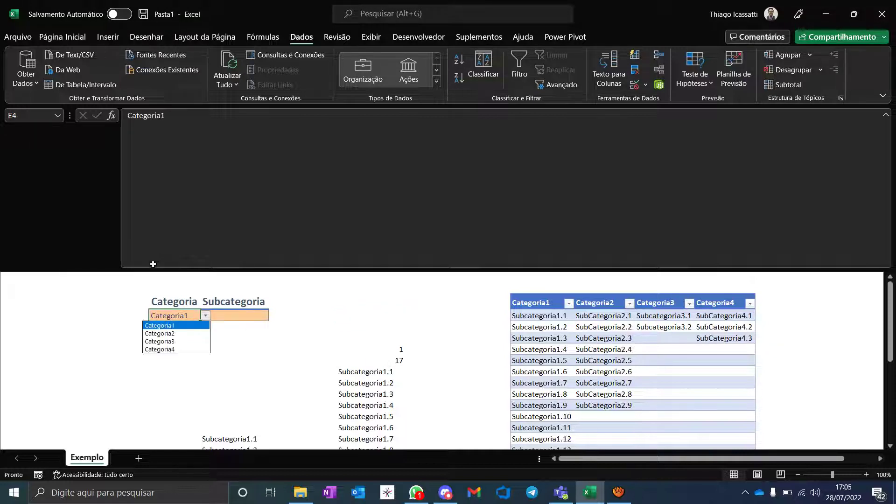
{"action": "key", "text": "Down"}
{"action": "key", "text": "Return"}
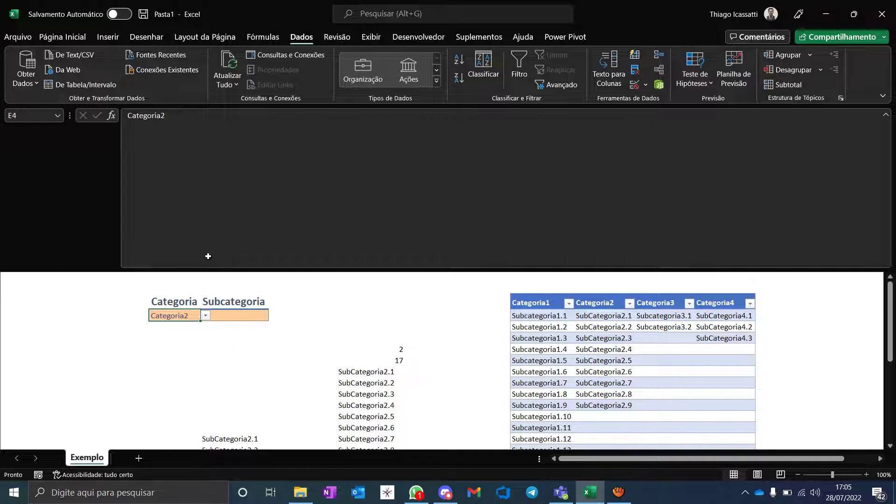
Go through H4's drop-down list for Categoria2 from beginning to end, checking for blank entries, and close it without choosing.
{"action": "key", "text": "Right"}
{"action": "key", "text": "Right"}
{"action": "key", "text": "Right"}
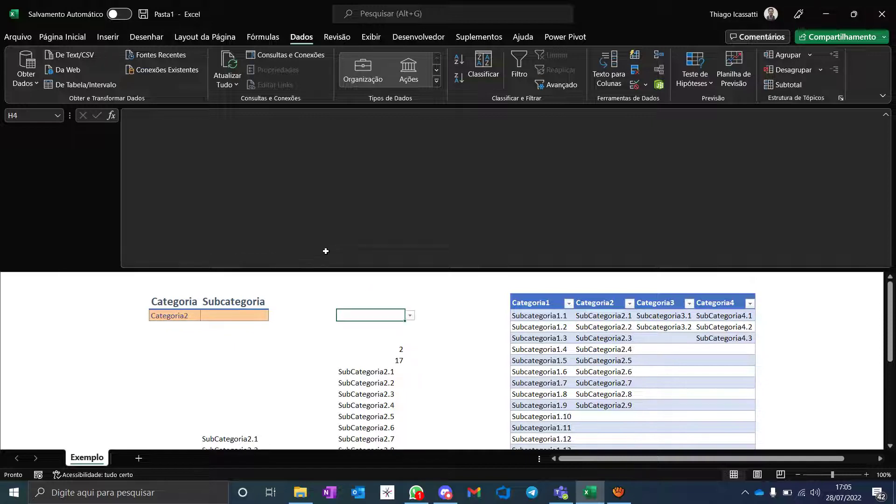
{"action": "key", "text": "alt+Down"}
{"action": "key", "text": "Down"}
{"action": "key", "text": "Down"}
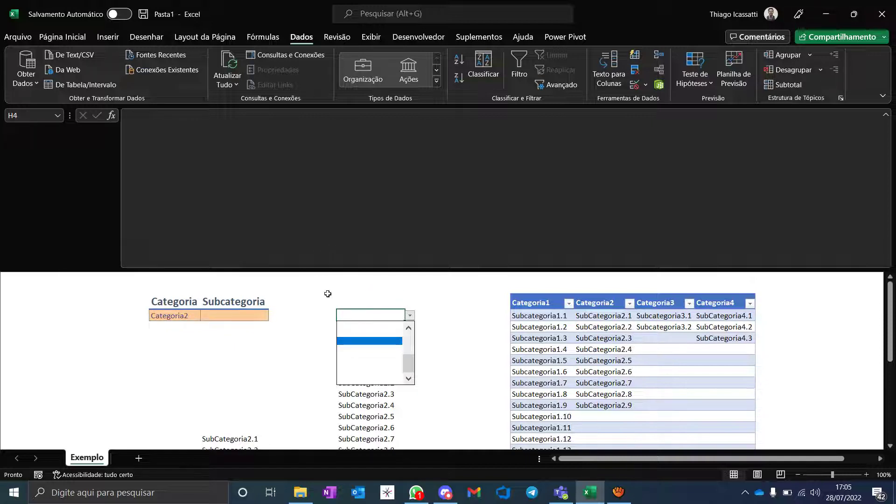
{"action": "scroll", "coordinate": [328, 293], "scroll_direction": "up", "scroll_amount": 3}
{"action": "scroll", "coordinate": [326, 294], "scroll_direction": "down", "scroll_amount": 4}
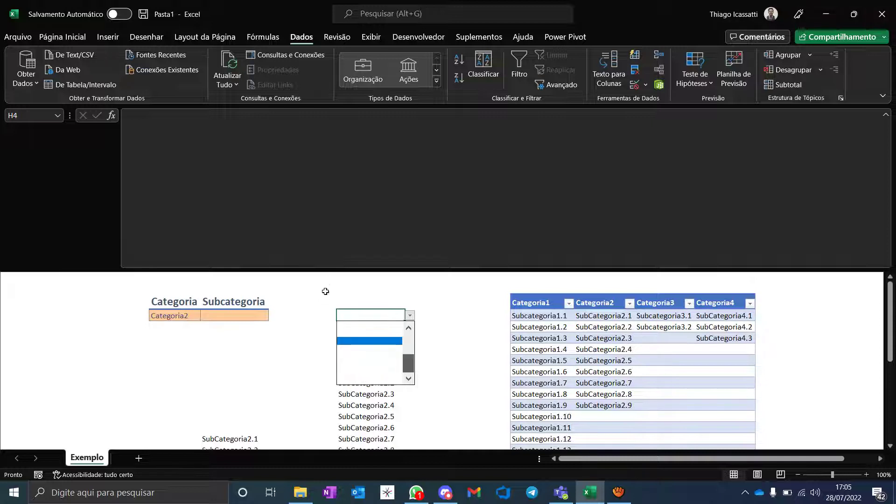
{"action": "scroll", "coordinate": [326, 280], "scroll_direction": "up", "scroll_amount": 4}
{"action": "scroll", "coordinate": [330, 290], "scroll_direction": "down", "scroll_amount": 3}
{"action": "scroll", "coordinate": [329, 279], "scroll_direction": "up", "scroll_amount": 2}
{"action": "scroll", "coordinate": [329, 279], "scroll_direction": "up", "scroll_amount": 1}
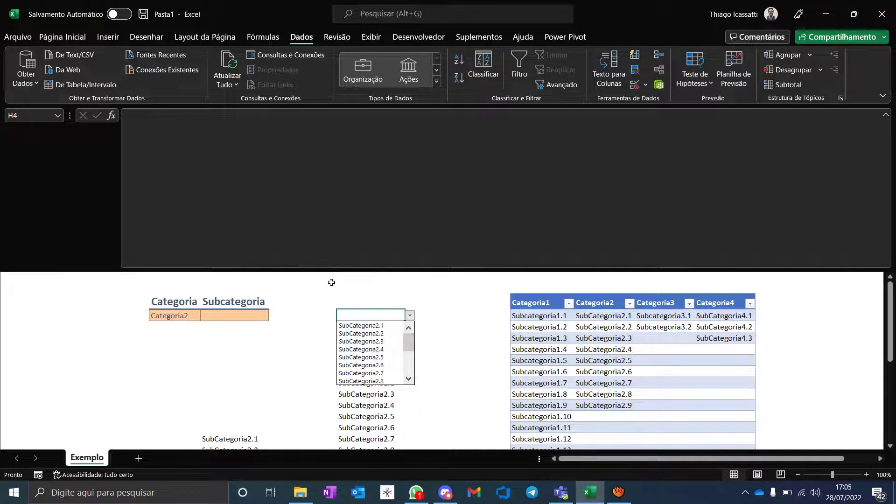
{"action": "scroll", "coordinate": [331, 294], "scroll_direction": "down", "scroll_amount": 3}
{"action": "left_click_drag", "start_coordinate": [331, 295], "coordinate": [333, 268]}
{"action": "key", "text": "Escape"}
Examine the full list spilled from H9 for the category in E4, including the rows after its last subcategory.
{"action": "key", "text": "Down"}
{"action": "key", "text": "Down"}
{"action": "key", "text": "Down"}
{"action": "key", "text": "Down"}
{"action": "key", "text": "Down"}
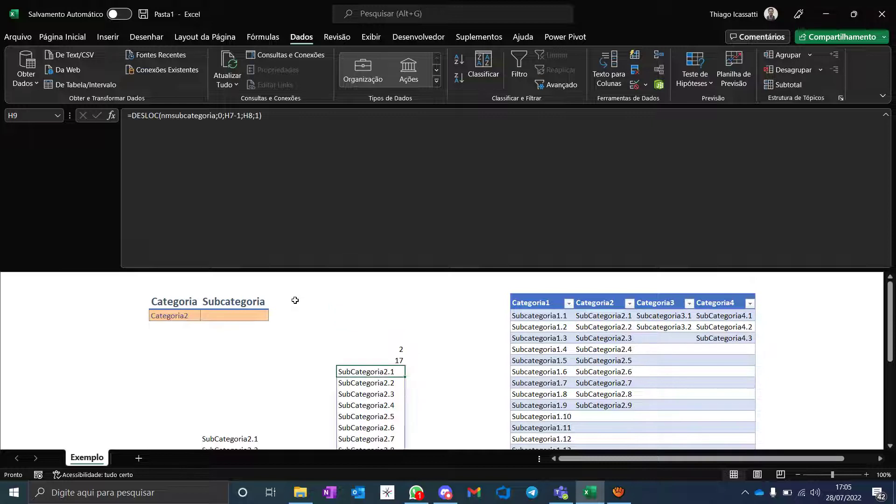
{"action": "scroll", "coordinate": [296, 303], "scroll_direction": "down", "scroll_amount": 3}
{"action": "scroll", "coordinate": [297, 304], "scroll_direction": "down", "scroll_amount": 3}
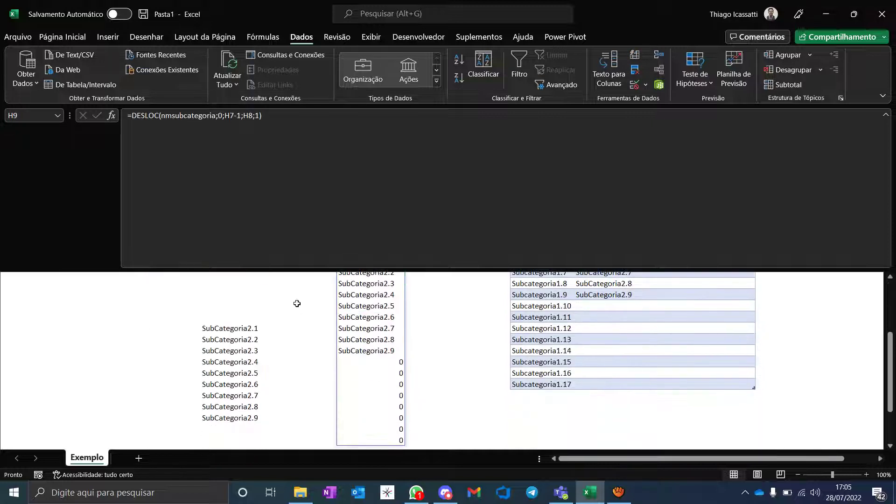
{"action": "scroll", "coordinate": [296, 304], "scroll_direction": "up", "scroll_amount": 3}
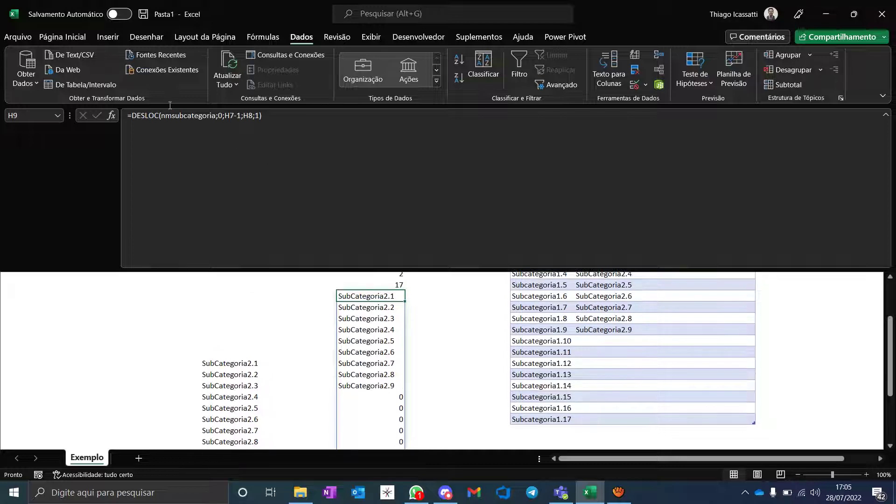
Copy the DESLOC expression in H9's formula without its equals sign, keeping the formula open for editing.
{"action": "left_click", "coordinate": [132, 116]}
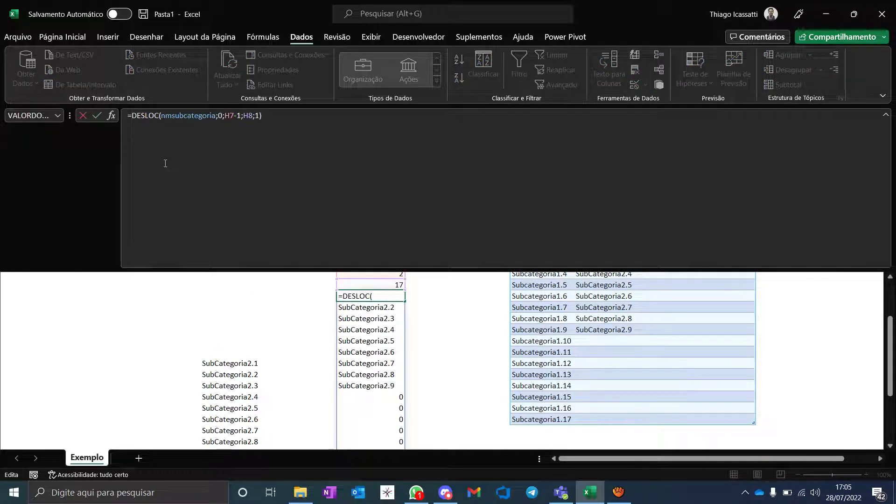
{"action": "key", "text": "shift+End"}
{"action": "key", "text": "ctrl+c"}
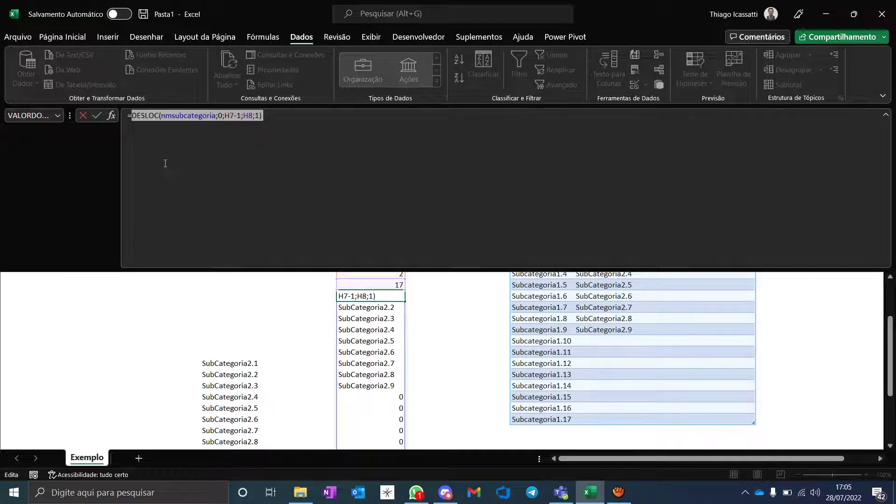
{"action": "key", "text": "End"}
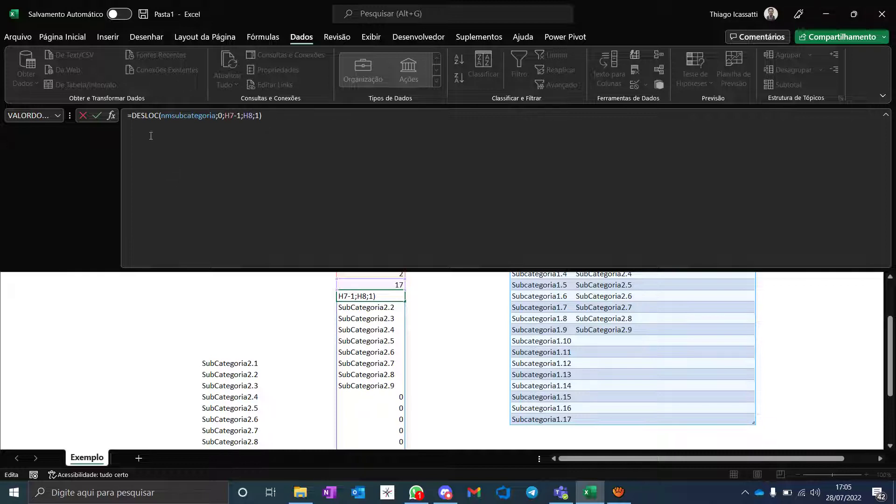
Wrap H9's formula in FILTRO, using the copied DESLOC expression followed by <>"" as the include condition.
{"action": "key", "text": "Home"}
{"action": "type", "text": "fil"}
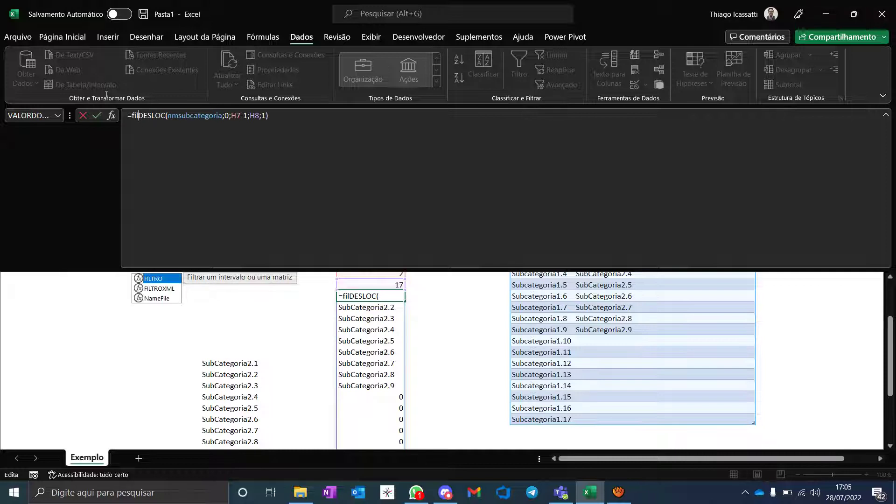
{"action": "key", "text": "Tab"}
{"action": "key", "text": "End"}
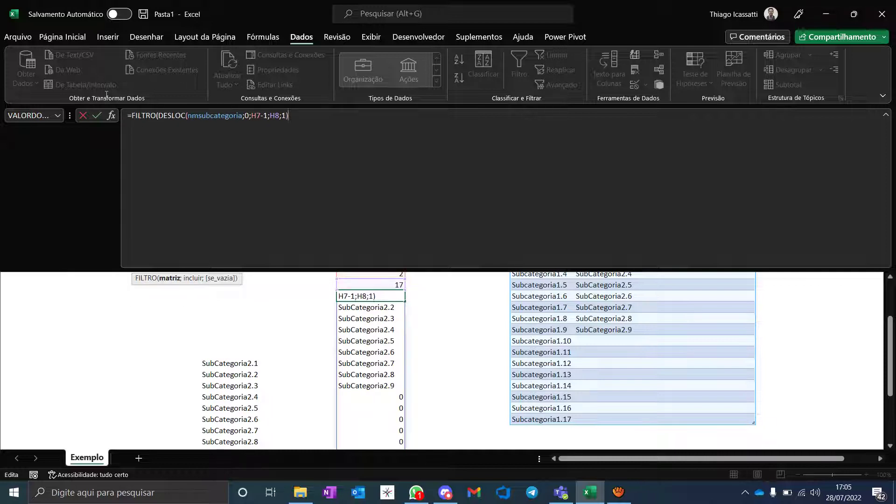
{"action": "type", "text": ";"}
{"action": "key", "text": "ctrl+v"}
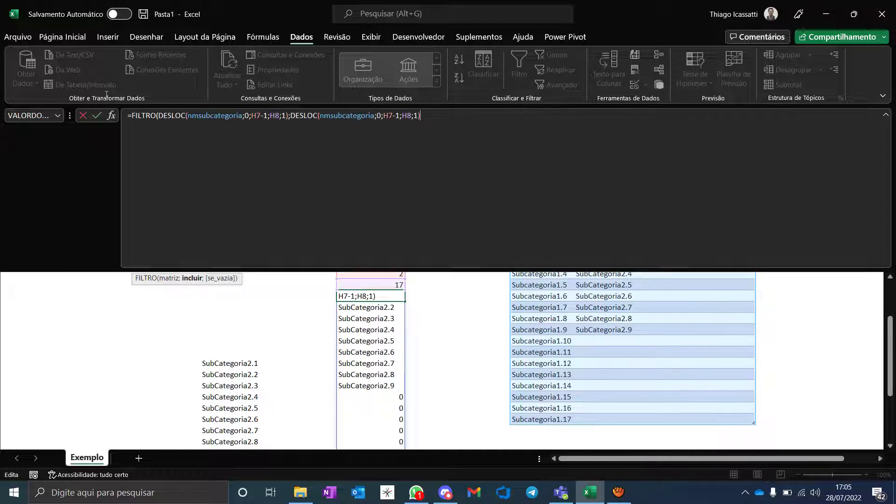
{"action": "type", "text": "<>\"\""}
{"action": "key", "text": "Return"}
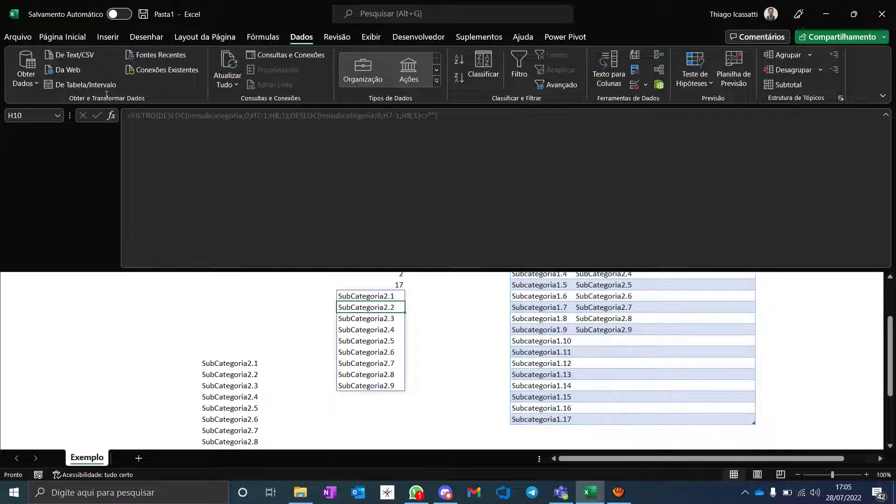
{"action": "key", "text": "Up"}
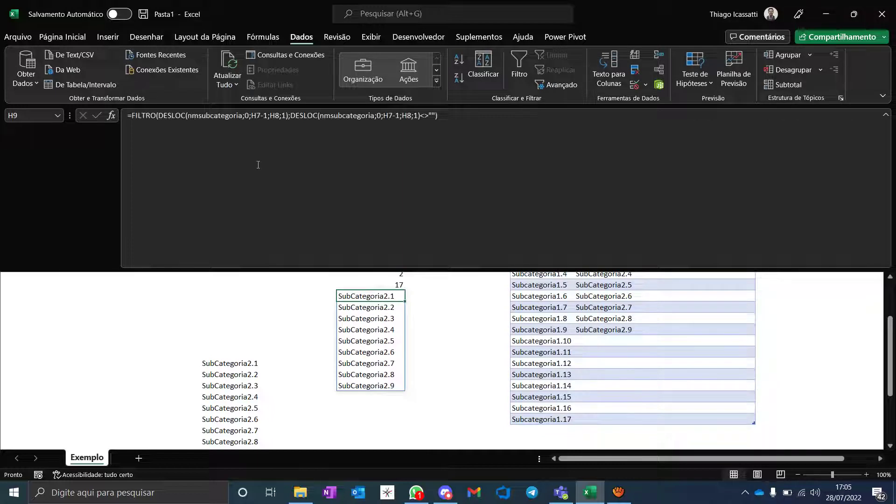
Copy the complete FILTRO formula from H9 and close the cell without altering it.
{"action": "left_click", "coordinate": [457, 121]}
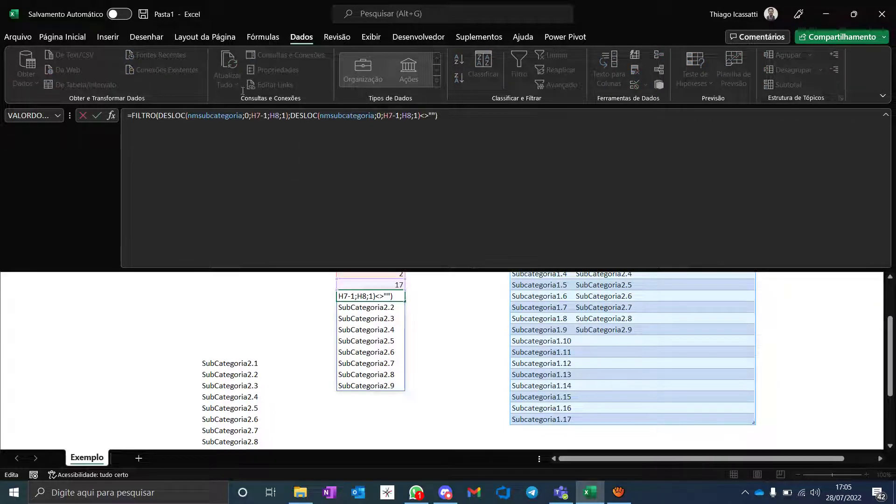
{"action": "key", "text": "ctrl+a"}
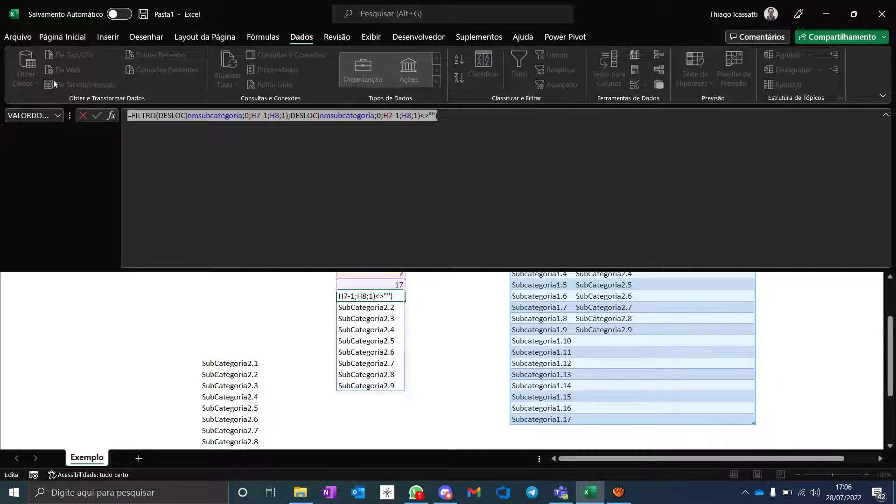
{"action": "key", "text": "Return"}
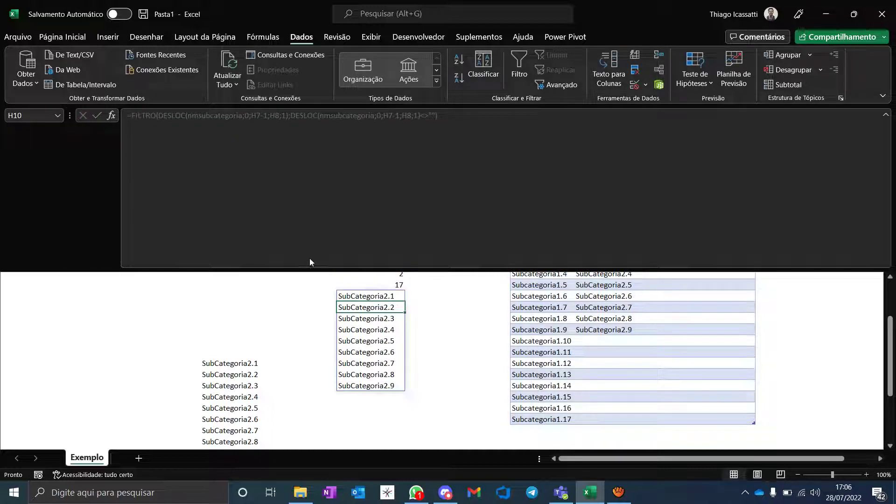
Replace the source of H4's list validation with the copied FILTRO formula and apply it, continuing past any prompt.
{"action": "scroll", "coordinate": [387, 322], "scroll_direction": "up", "scroll_amount": 2}
{"action": "left_click", "coordinate": [387, 318]}
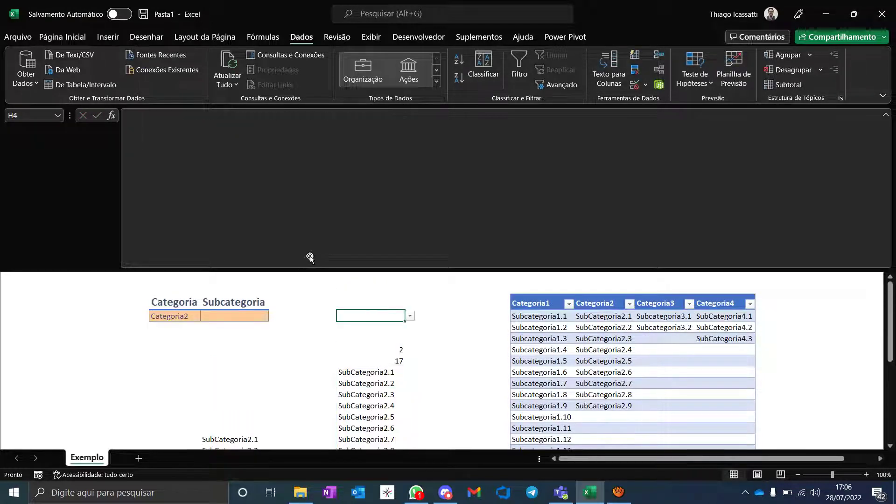
{"action": "left_click", "coordinate": [634, 84]}
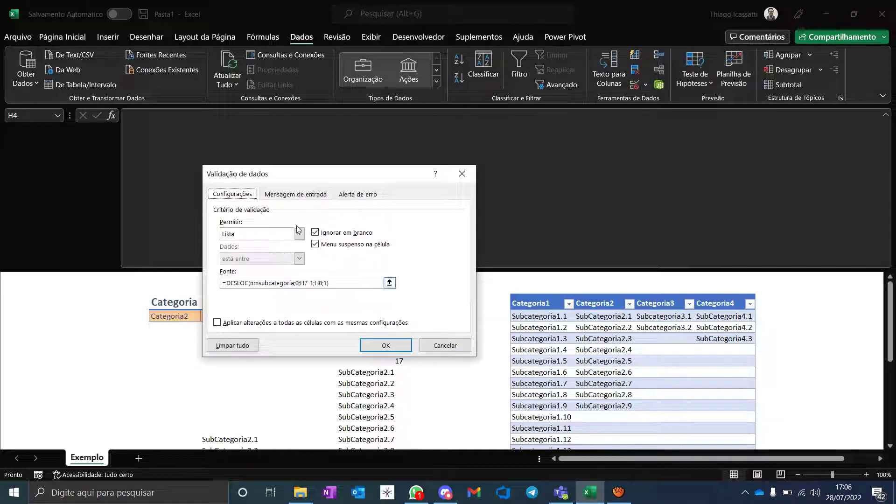
{"action": "left_click_drag", "start_coordinate": [333, 283], "coordinate": [150, 226]}
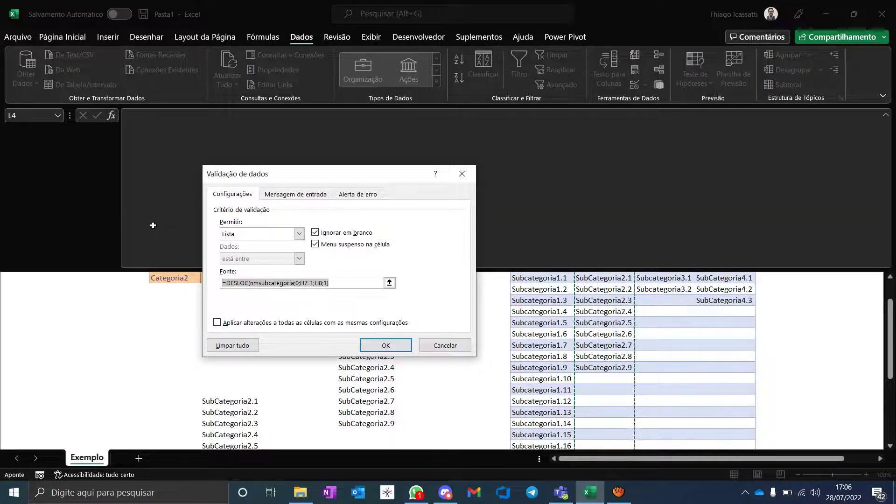
{"action": "key", "text": "ctrl+v"}
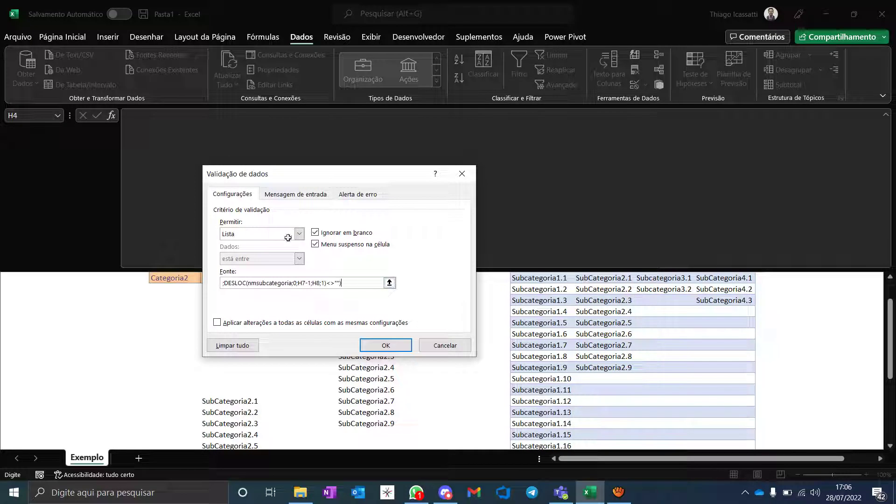
{"action": "left_click_drag", "start_coordinate": [342, 283], "coordinate": [203, 245]}
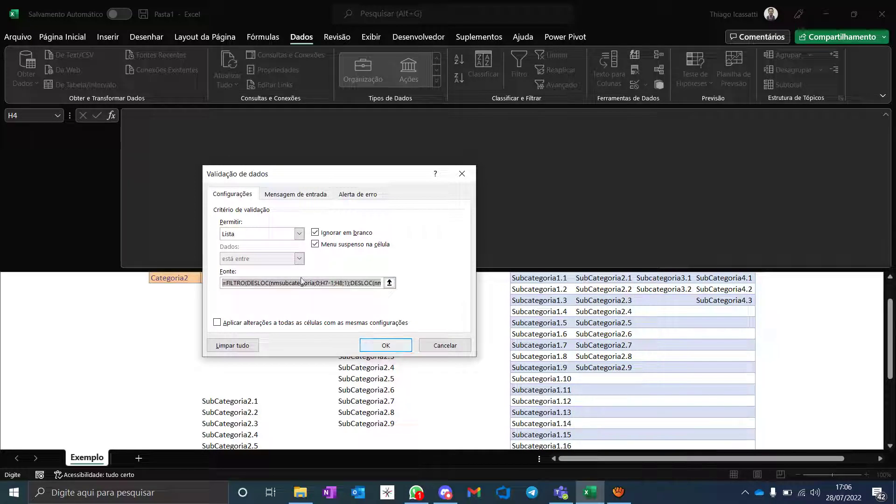
{"action": "left_click", "coordinate": [385, 345]}
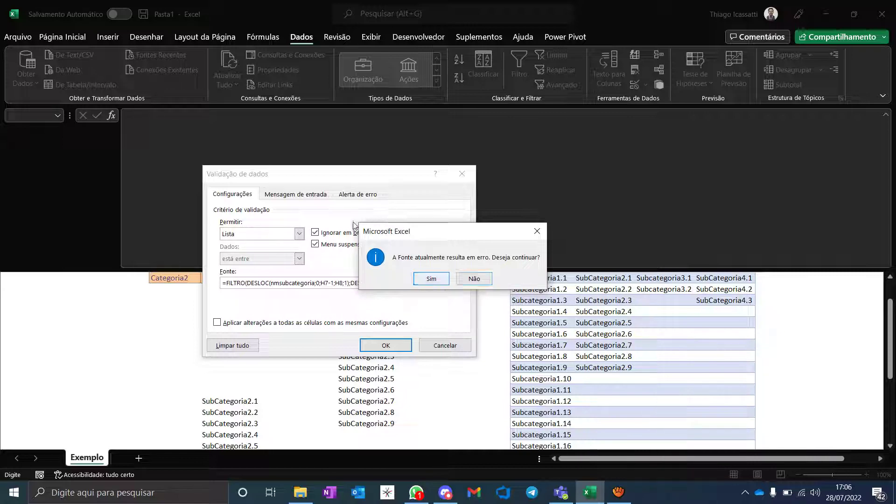
{"action": "key", "text": "Return"}
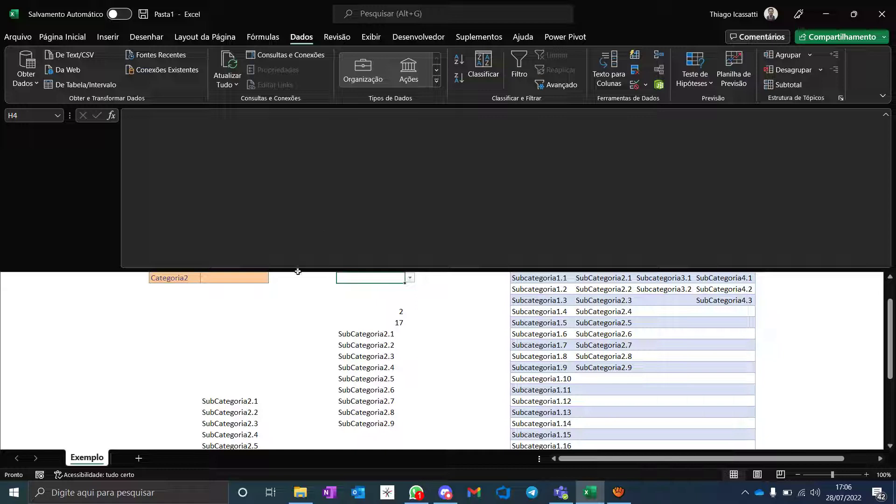
Review the FILTRO formula in H9, including its <>"" condition, and exit editing without keeping any change.
{"action": "scroll", "coordinate": [322, 263], "scroll_direction": "up", "scroll_amount": 1}
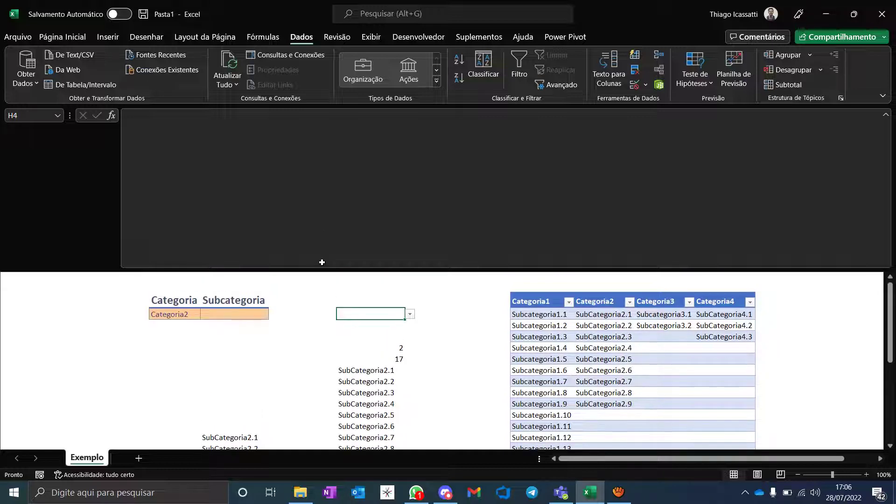
{"action": "key", "text": "Down"}
{"action": "key", "text": "Down"}
{"action": "key", "text": "Down"}
{"action": "key", "text": "Down"}
{"action": "key", "text": "Down"}
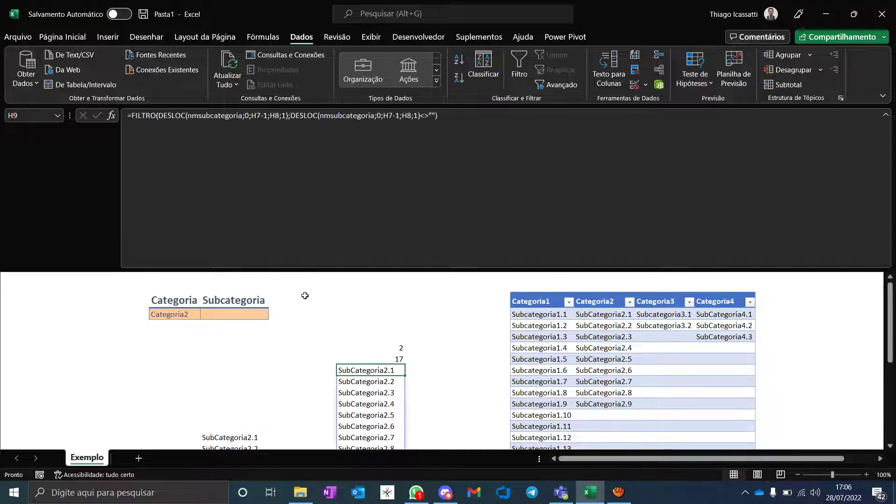
{"action": "key", "text": "F2"}
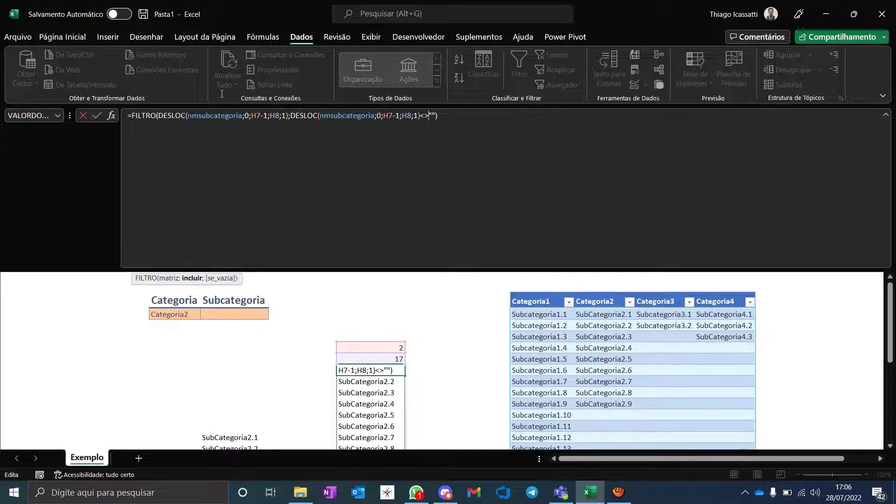
{"action": "left_click", "coordinate": [443, 359]}
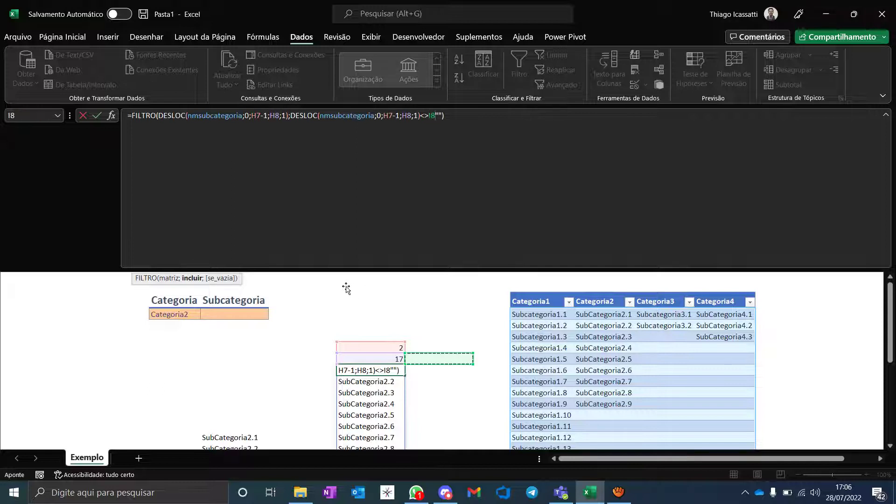
{"action": "key", "text": "Escape"}
{"action": "key", "text": "Escape"}
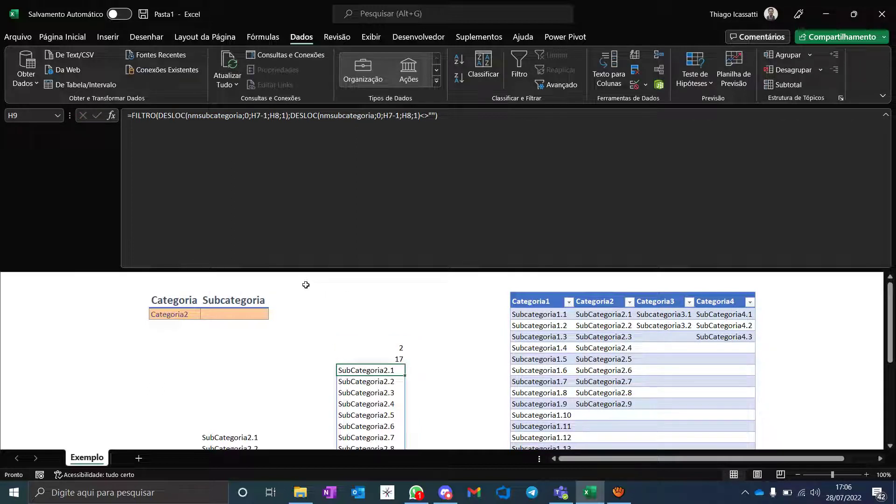
Check H8's row-count formula and how far the Categoria2 column is filled in the subcategory table.
{"action": "key", "text": "Up"}
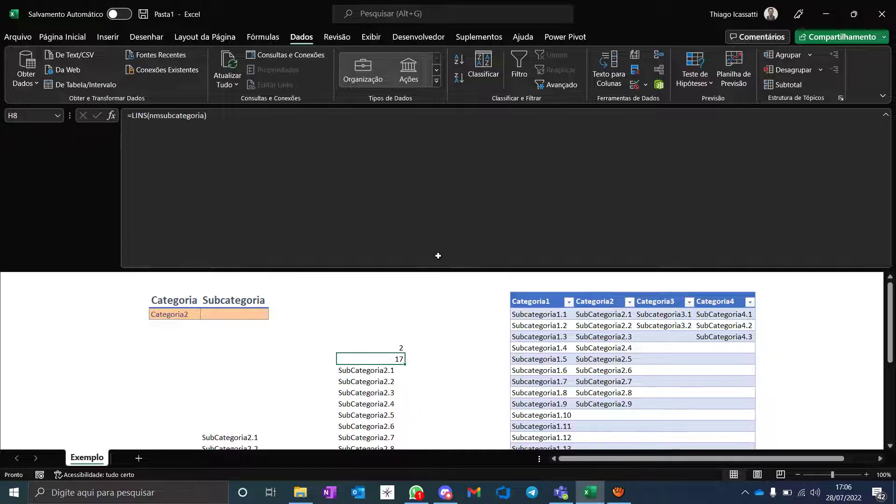
{"action": "left_click", "coordinate": [550, 315]}
{"action": "scroll", "coordinate": [551, 316], "scroll_direction": "down", "scroll_amount": 2}
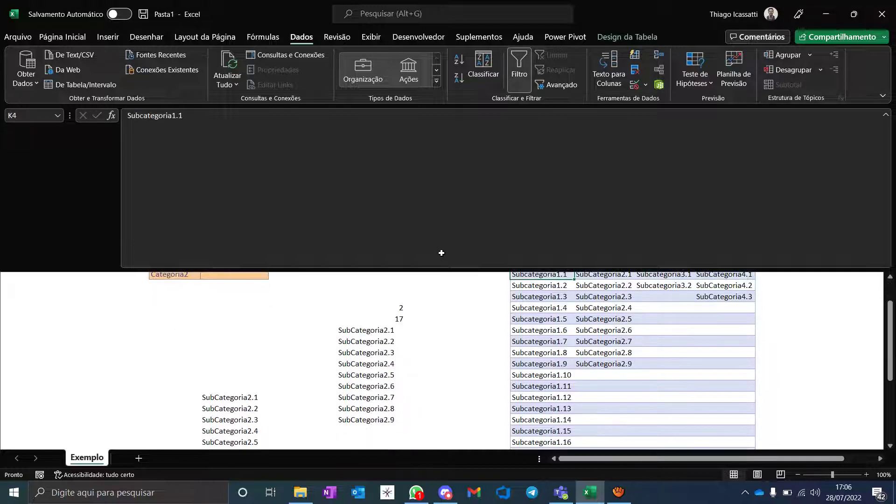
{"action": "scroll", "coordinate": [442, 252], "scroll_direction": "down", "scroll_amount": 2}
{"action": "key", "text": "Right"}
{"action": "key", "text": "ctrl+Down"}
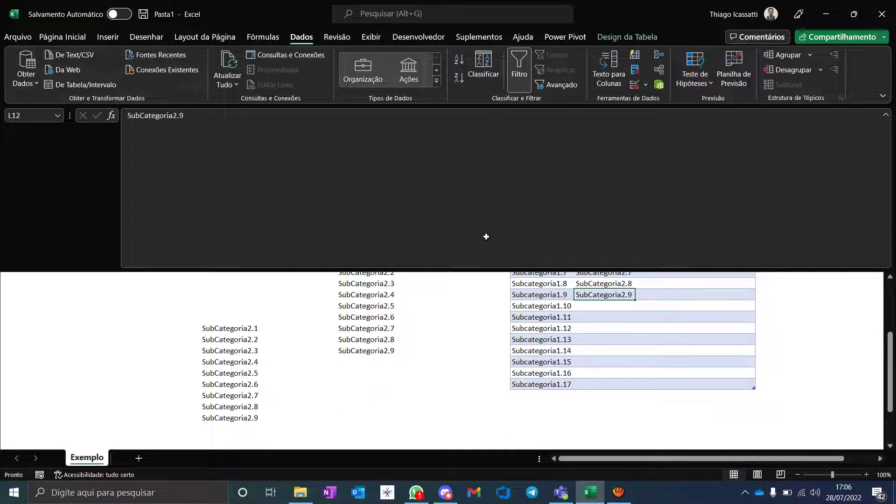
{"action": "scroll", "coordinate": [486, 237], "scroll_direction": "up", "scroll_amount": 2}
{"action": "scroll", "coordinate": [487, 237], "scroll_direction": "up", "scroll_amount": 1}
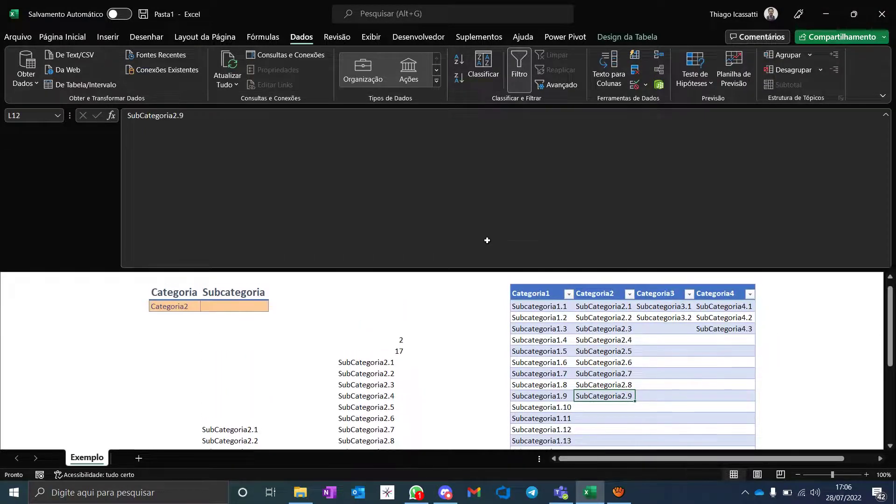
Select only the filled Categoria2 subcategories, L4:L12, to show the list height needed.
{"action": "key", "text": "ctrl+Up"}
{"action": "key", "text": "Down"}
{"action": "key", "text": "shift+Down"}
{"action": "key", "text": "shift+Down"}
{"action": "key", "text": "shift+Down"}
{"action": "key", "text": "shift+Down"}
{"action": "key", "text": "shift+Down"}
{"action": "key", "text": "shift+Down"}
{"action": "key", "text": "shift+Down"}
{"action": "key", "text": "shift+Down"}
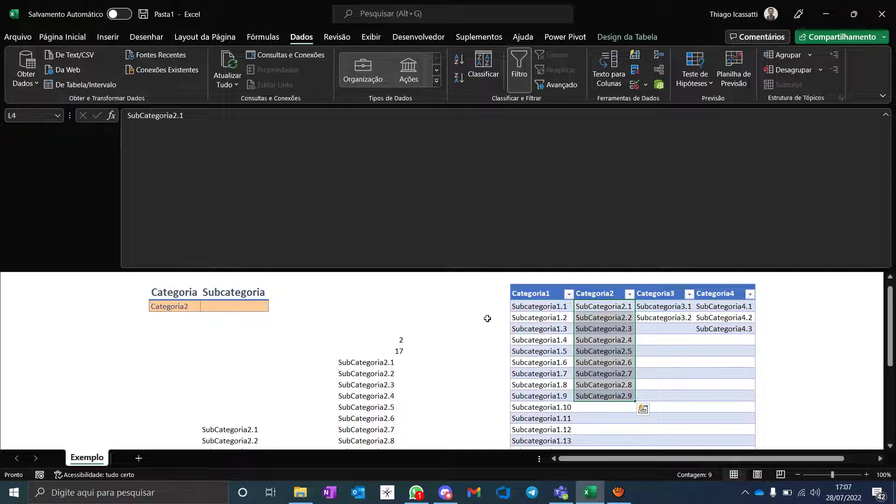
In F15's LET formula, insert a line break so the alturadalista definition starts on its own line.
{"action": "left_click", "coordinate": [302, 384]}
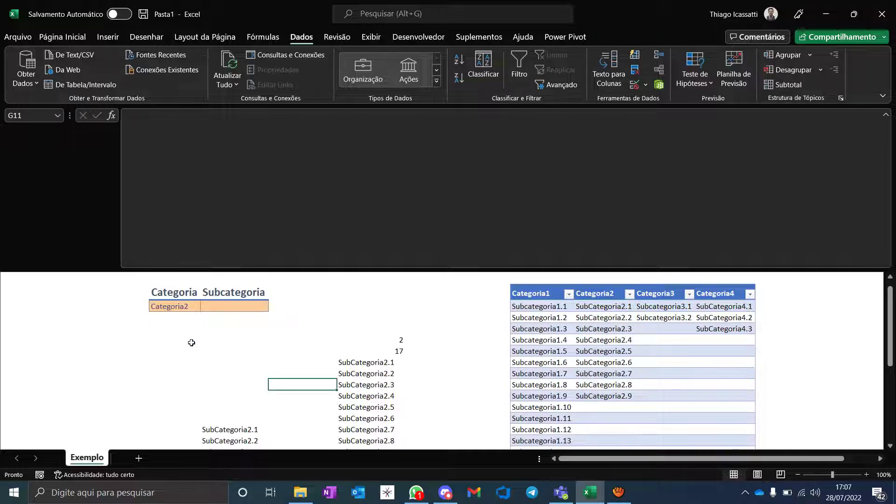
{"action": "key", "text": "Left"}
{"action": "key", "text": "ctrl+Down"}
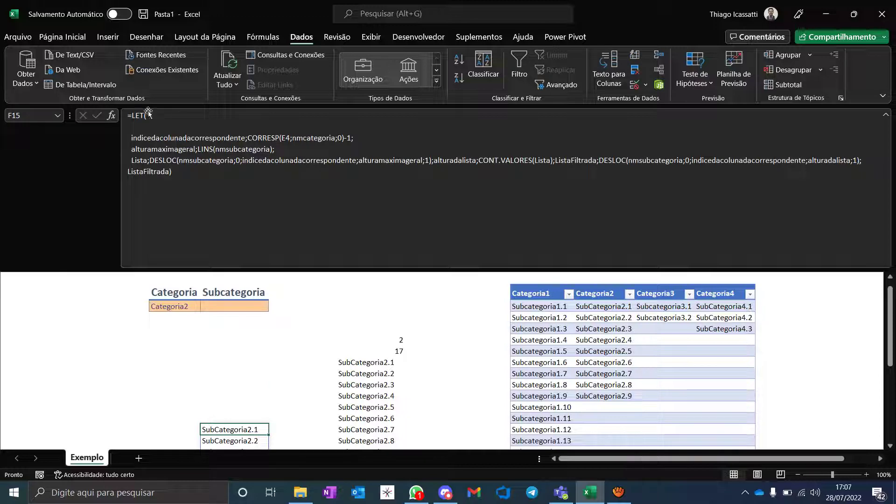
{"action": "left_click", "coordinate": [151, 148]}
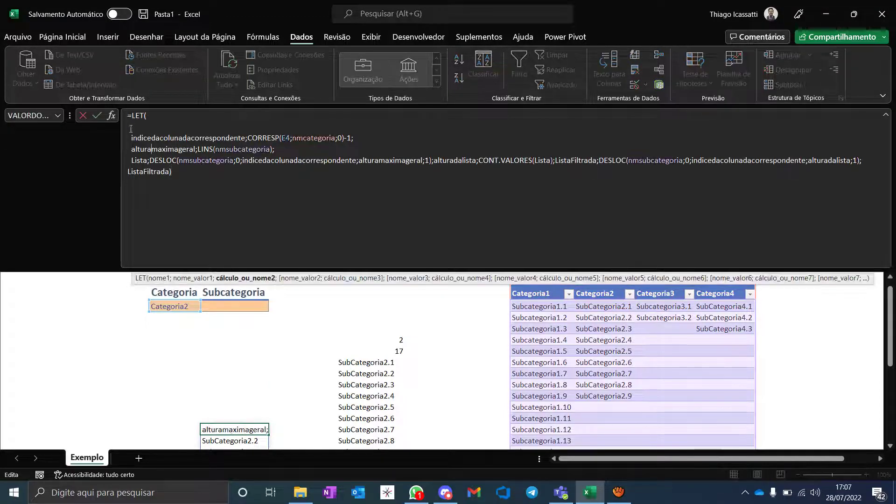
{"action": "key", "text": "Down"}
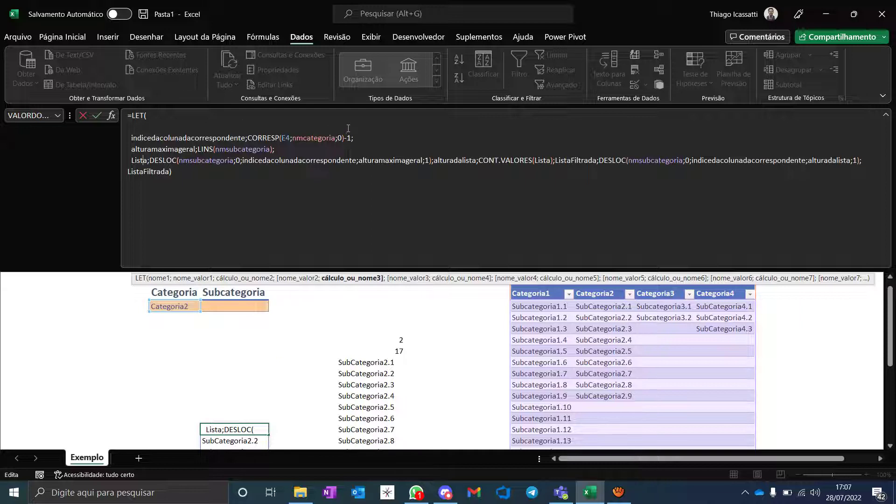
{"action": "key", "text": "ctrl+Right"}
{"action": "key", "text": "ctrl+Right"}
{"action": "key", "text": "ctrl+Right"}
{"action": "key", "text": "ctrl+Right"}
{"action": "key", "text": "ctrl+Right"}
{"action": "key", "text": "ctrl+Right"}
{"action": "key", "text": "ctrl+Right"}
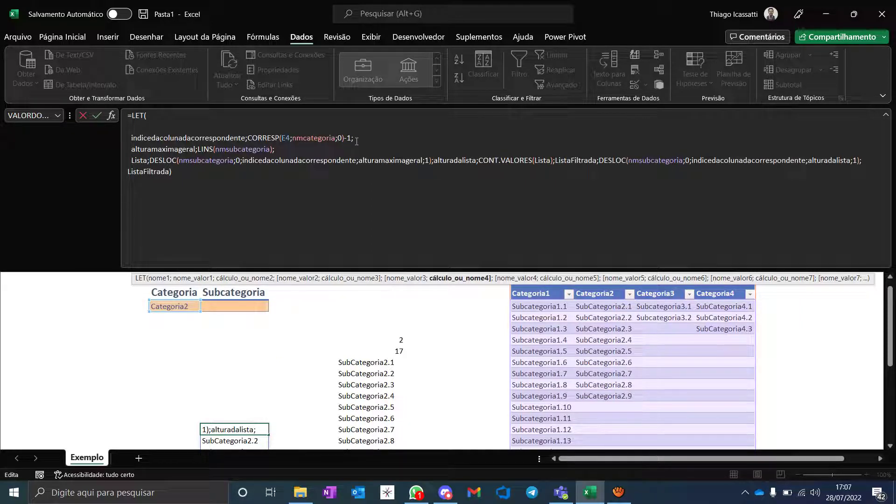
{"action": "key", "text": "alt+Return"}
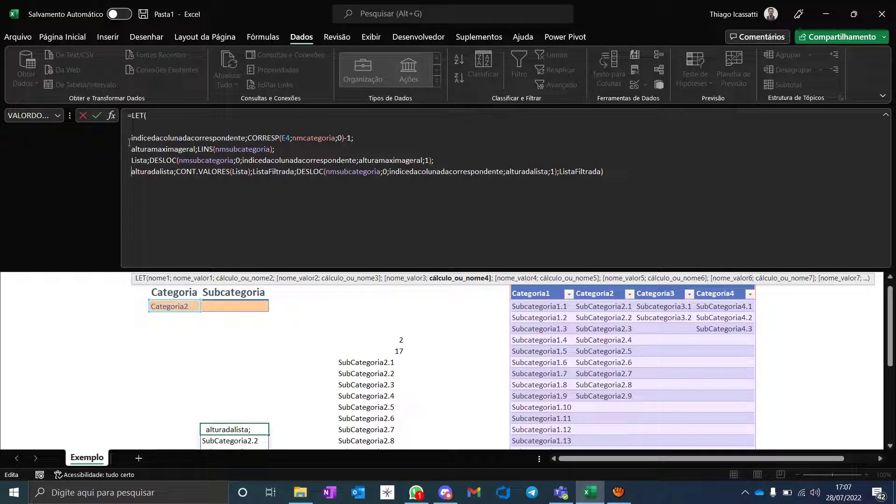
Put the ListaFiltrada definition on its own line, after CONT.VALORES(Lista); in the LET formula.
{"action": "key", "text": "ctrl+shift+Right"}
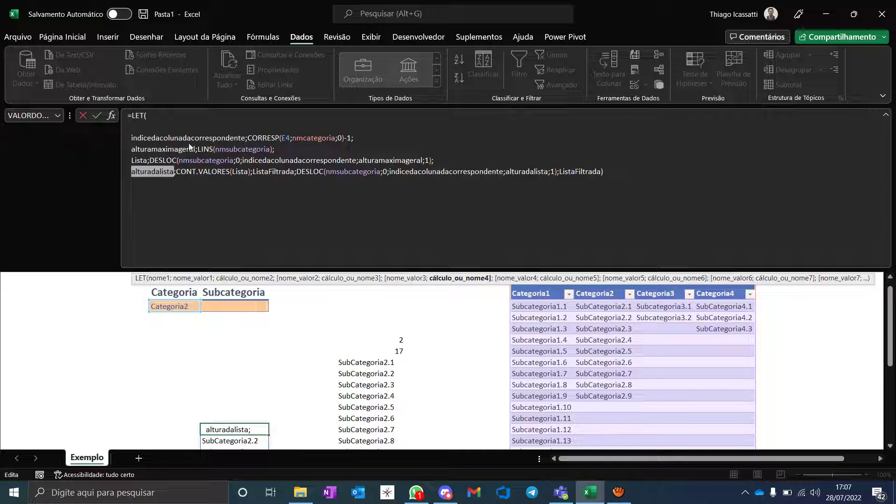
{"action": "key", "text": "ctrl+Right"}
{"action": "key", "text": "ctrl+Right"}
{"action": "key", "text": "ctrl+Right"}
{"action": "key", "text": "ctrl+Right"}
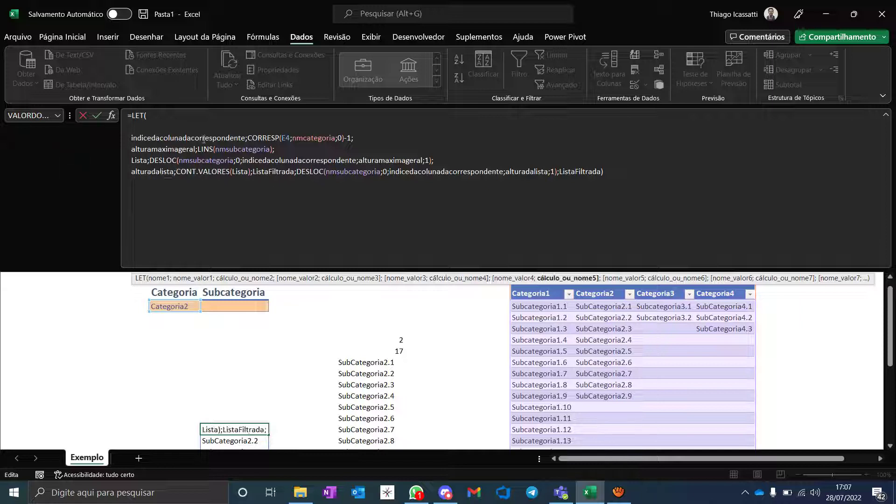
{"action": "key", "text": "alt+Return"}
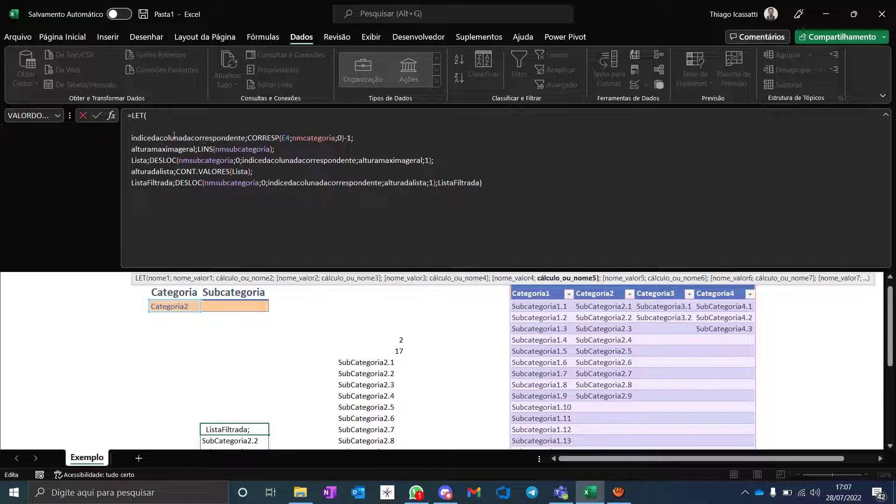
Examine CONT.VALORES and its Lista argument, followed by the ListaFiltrada name and its DESLOC function.
{"action": "double_click", "coordinate": [217, 171]}
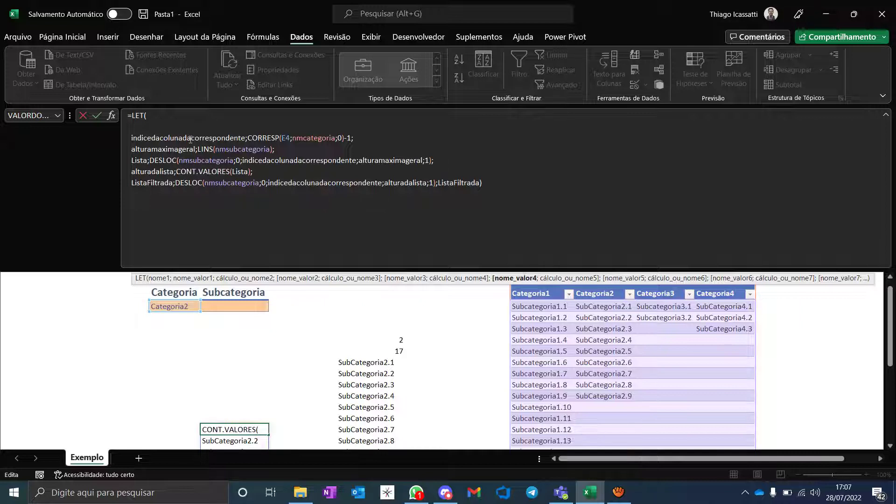
{"action": "double_click", "coordinate": [239, 171]}
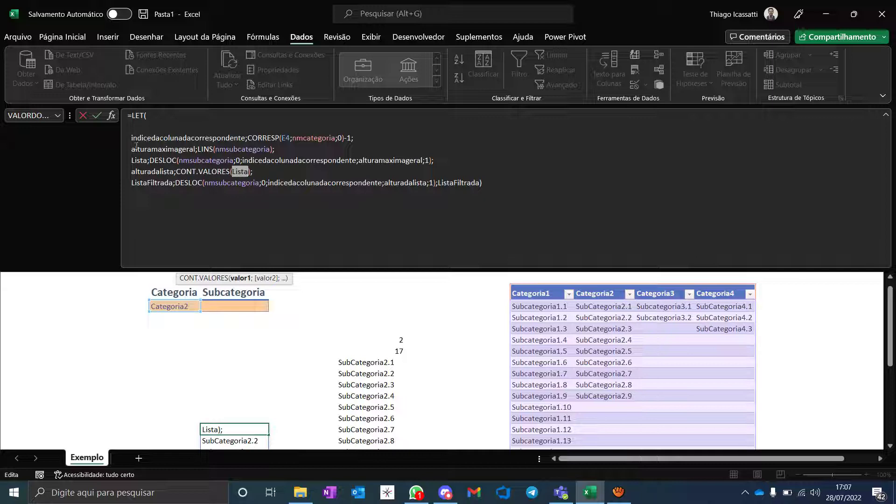
{"action": "double_click", "coordinate": [154, 183]}
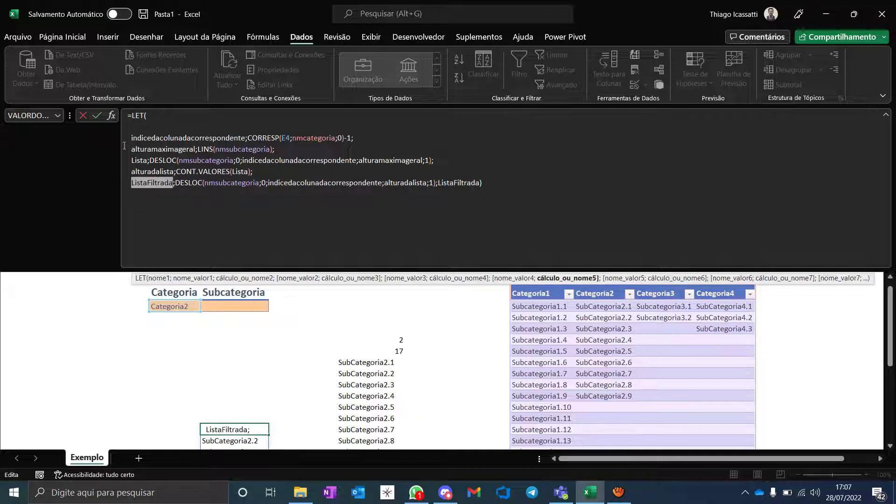
{"action": "key", "text": "Right"}
{"action": "key", "text": "Right"}
{"action": "key", "text": "Right"}
{"action": "key", "text": "Right"}
{"action": "key", "text": "Right"}
{"action": "key", "text": "Right"}
{"action": "key", "text": "Right"}
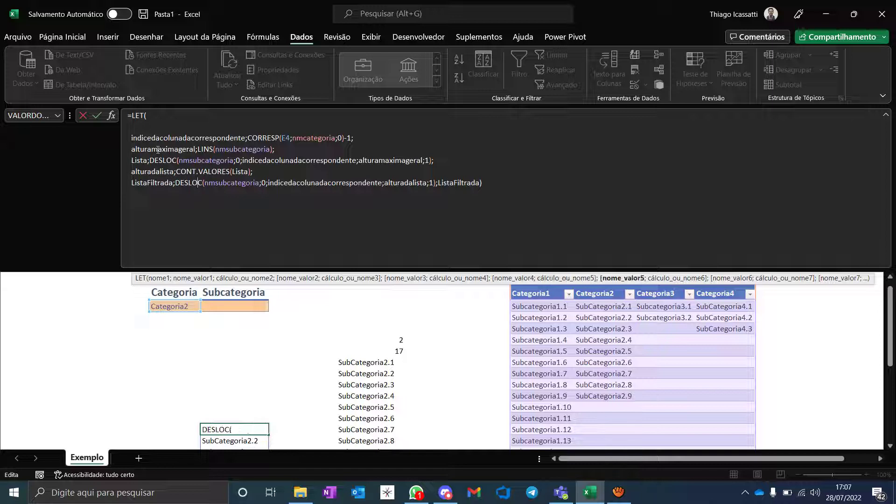
Examine the alturamaximageral definition in the LET formula, highlighting its name and the nmsubcategoria argument of LINS.
{"action": "key", "text": "Up"}
{"action": "key", "text": "Up"}
{"action": "key", "text": "Up"}
{"action": "key", "text": "Home"}
{"action": "key", "text": "ctrl+shift+Right"}
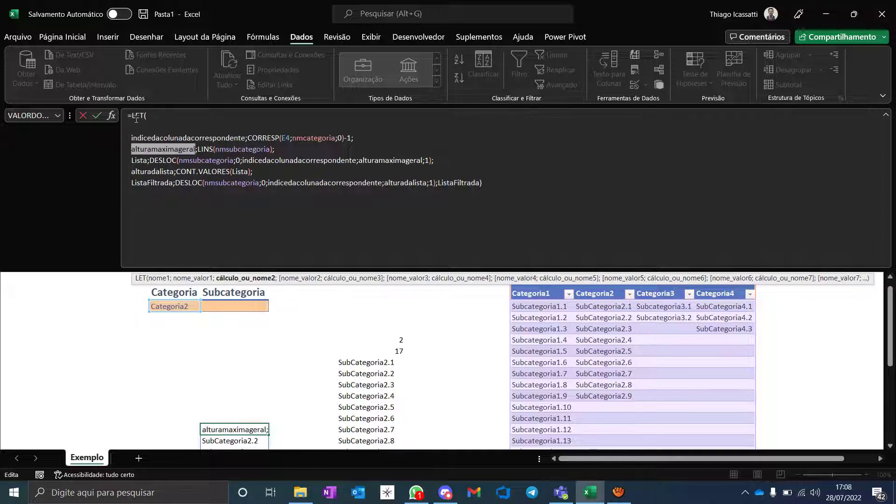
{"action": "key", "text": "ctrl+Right"}
{"action": "key", "text": "ctrl+Right"}
{"action": "key", "text": "ctrl+shift+Right"}
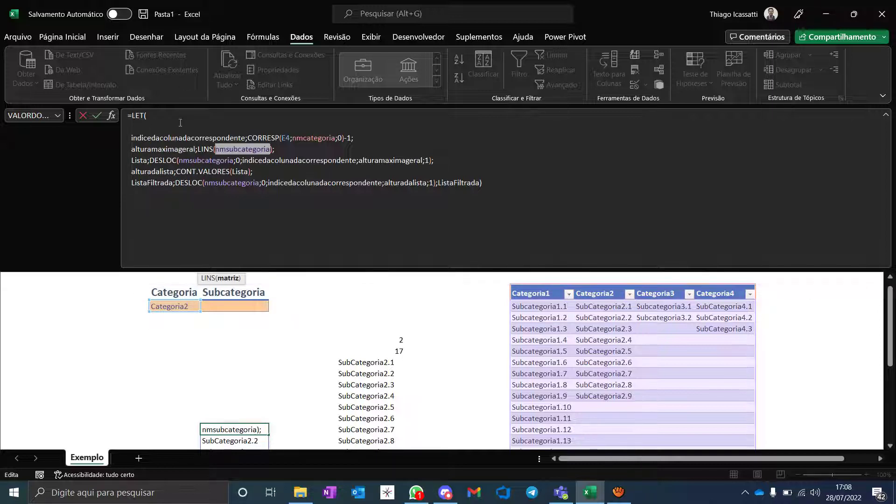
Examine the LINS function in alturamaximageral and the alturadalista height argument of ListaFiltrada's DESLOC in the LET formula.
{"action": "key", "text": "ctrl+Left"}
{"action": "key", "text": "ctrl+Left"}
{"action": "key", "text": "ctrl+shift+Right"}
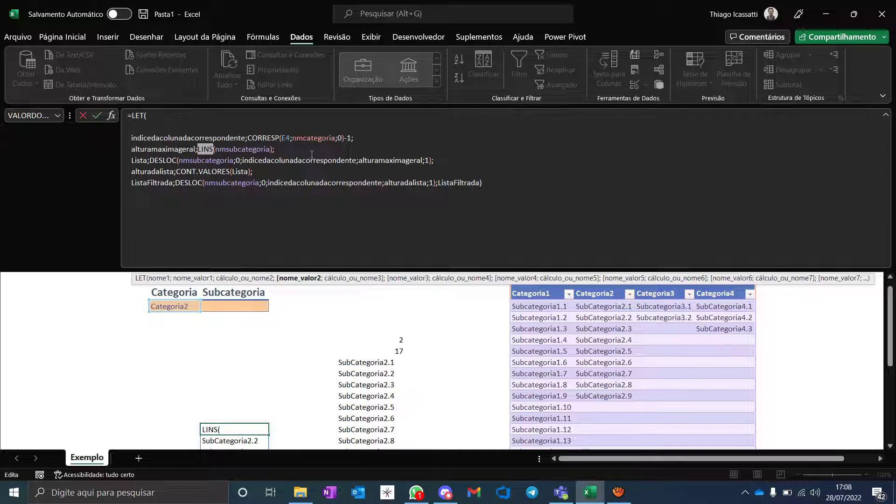
{"action": "left_click", "coordinate": [405, 183]}
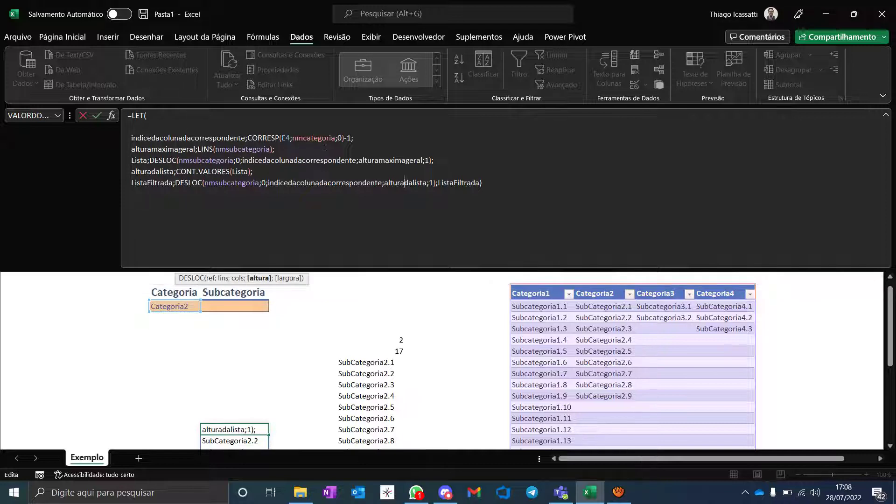
{"action": "key", "text": "ctrl+Left"}
{"action": "key", "text": "ctrl+shift+Right"}
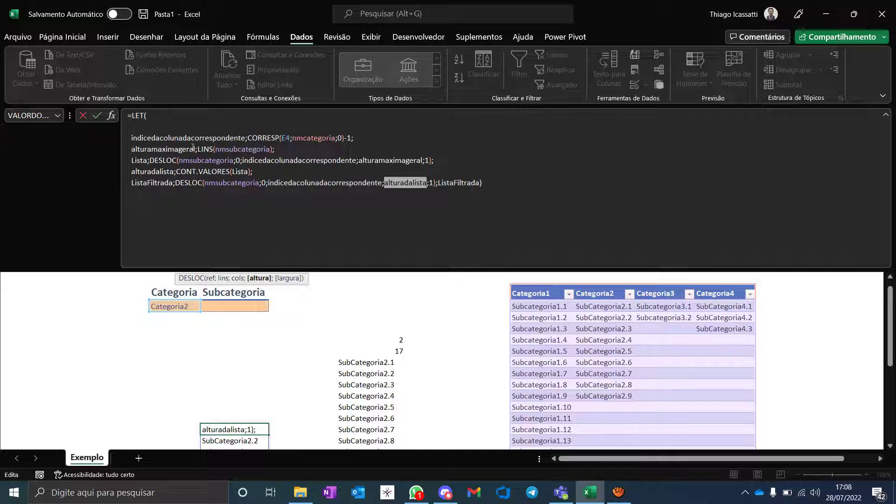
{"action": "left_click", "coordinate": [242, 182]}
{"action": "key", "text": "ctrl+Right"}
{"action": "key", "text": "ctrl+Right"}
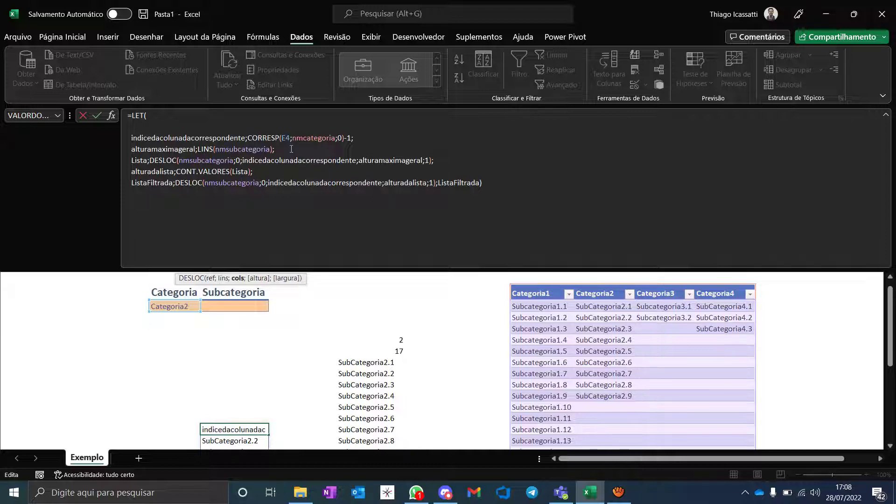
{"action": "key", "text": "ctrl+Right"}
{"action": "key", "text": "ctrl+Right"}
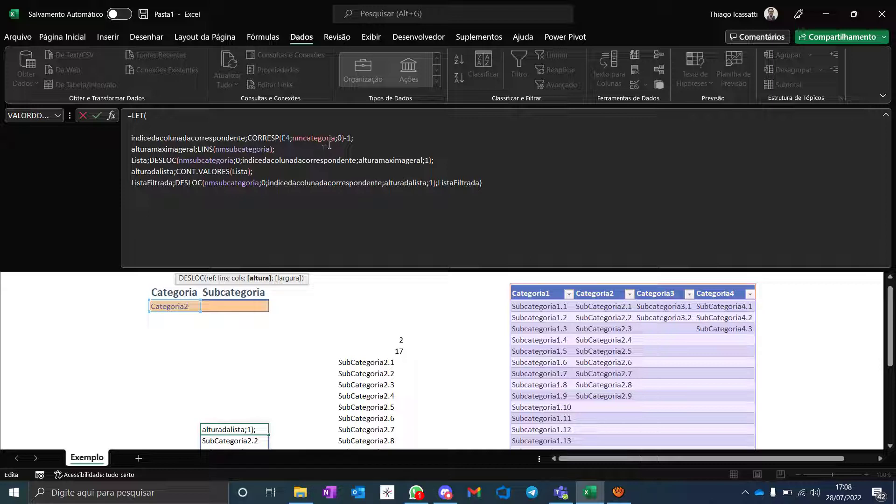
{"action": "key", "text": "ctrl+shift+Right"}
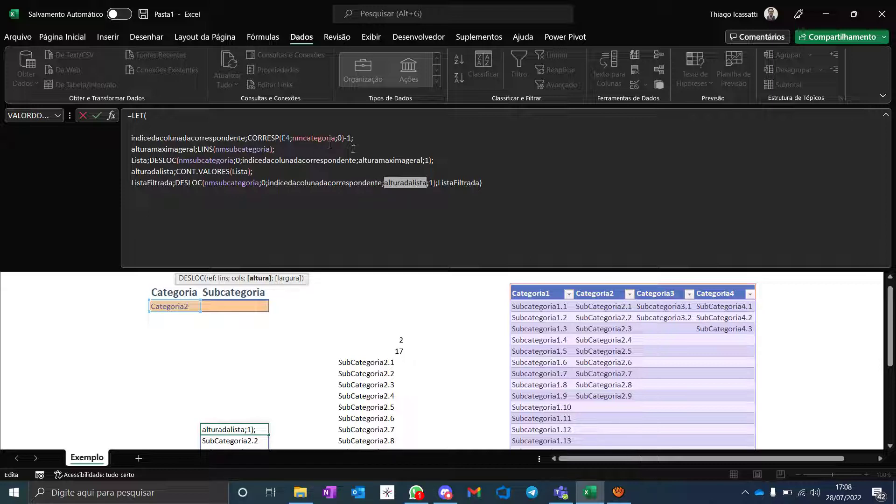
Put the final ListaFiltrada result on its own line in F15's LET formula and commit the formula.
{"action": "key", "text": "ctrl+Right"}
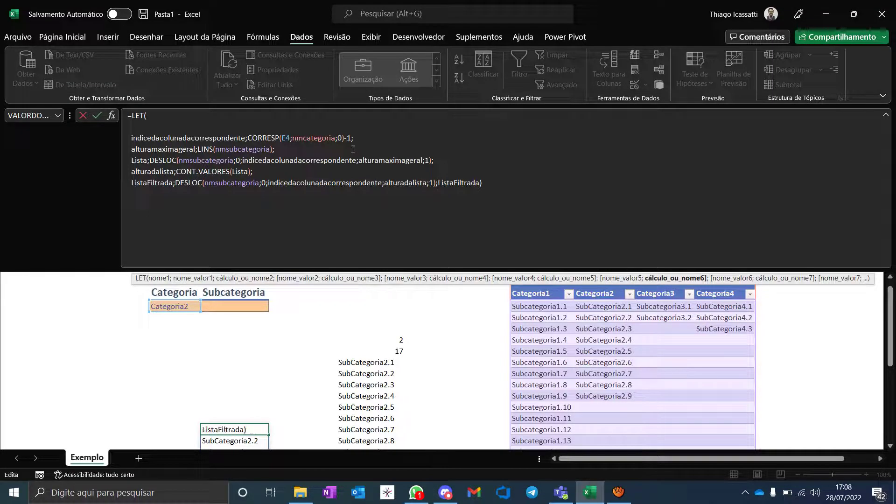
{"action": "key", "text": "alt+Return"}
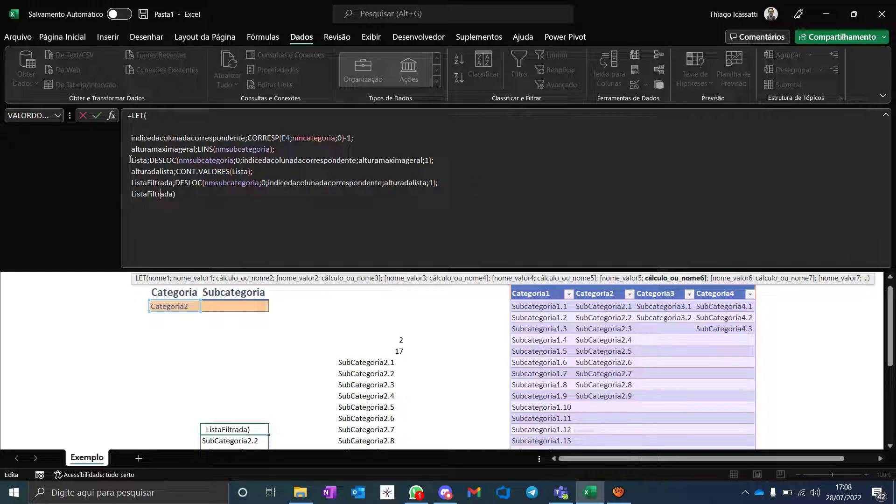
{"action": "double_click", "coordinate": [160, 194]}
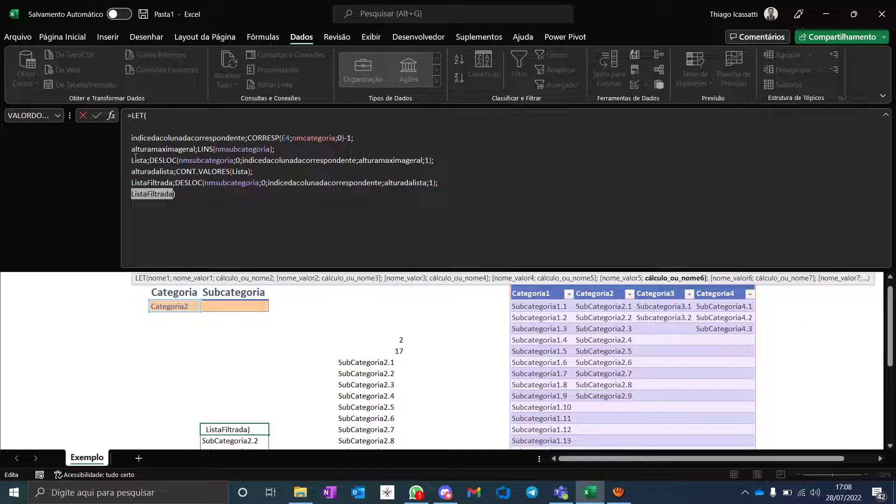
{"action": "key", "text": "Return"}
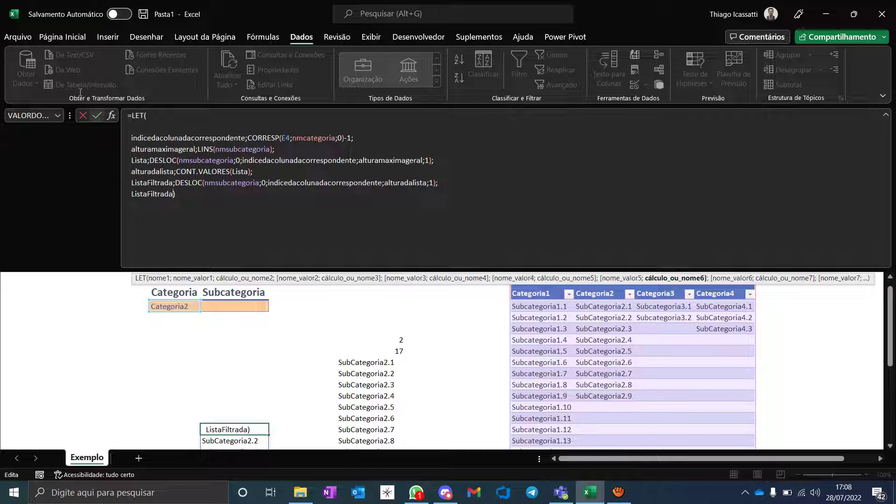
{"action": "key", "text": "ctrl+Return"}
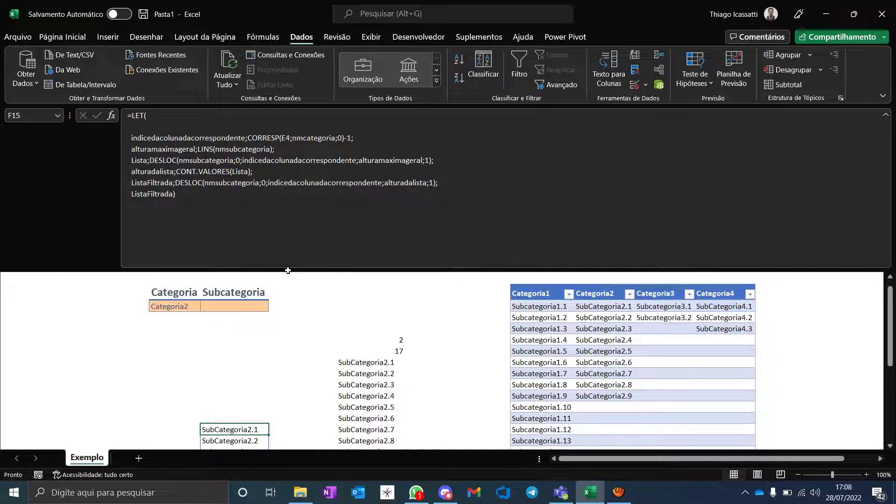
Collapse the expanded formula bar so that more of the Exemplo sheet's rows fit in view.
{"action": "left_click", "coordinate": [411, 339]}
{"action": "scroll", "coordinate": [411, 340], "scroll_direction": "down", "scroll_amount": 1}
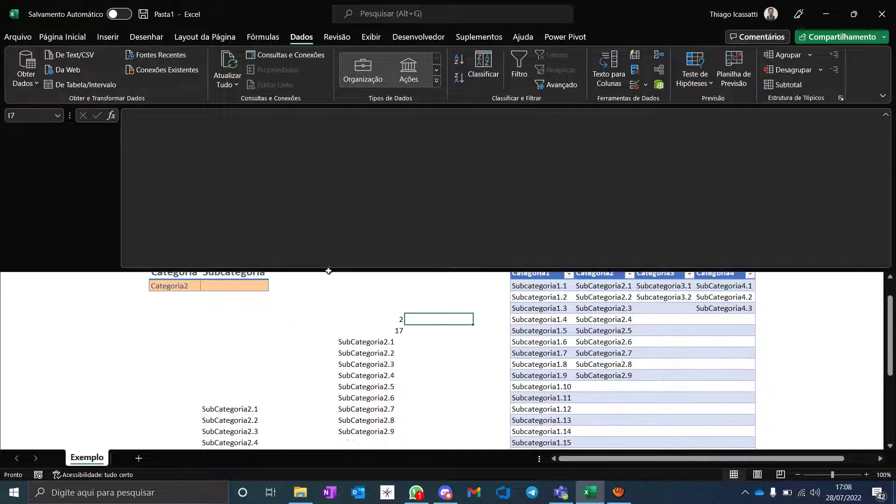
{"action": "scroll", "coordinate": [329, 270], "scroll_direction": "up", "scroll_amount": 1}
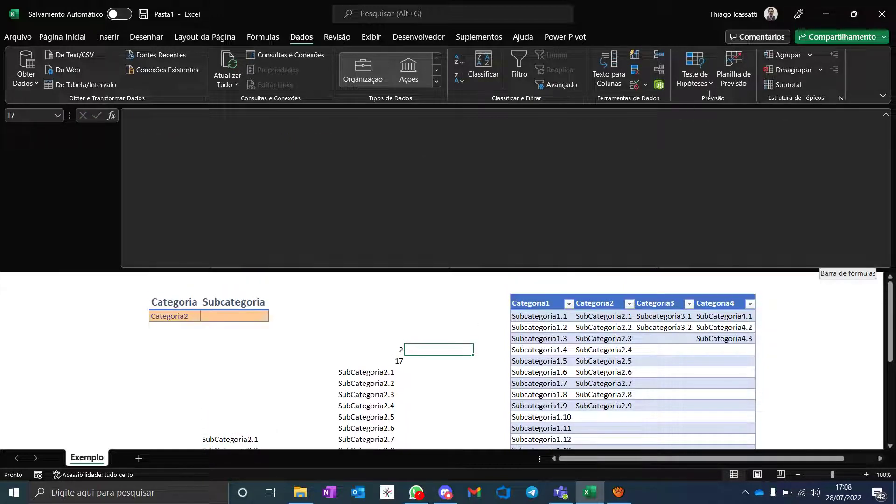
{"action": "left_click", "coordinate": [885, 115]}
{"action": "key", "text": "Down"}
{"action": "key", "text": "Down"}
{"action": "key", "text": "Down"}
{"action": "key", "text": "Down"}
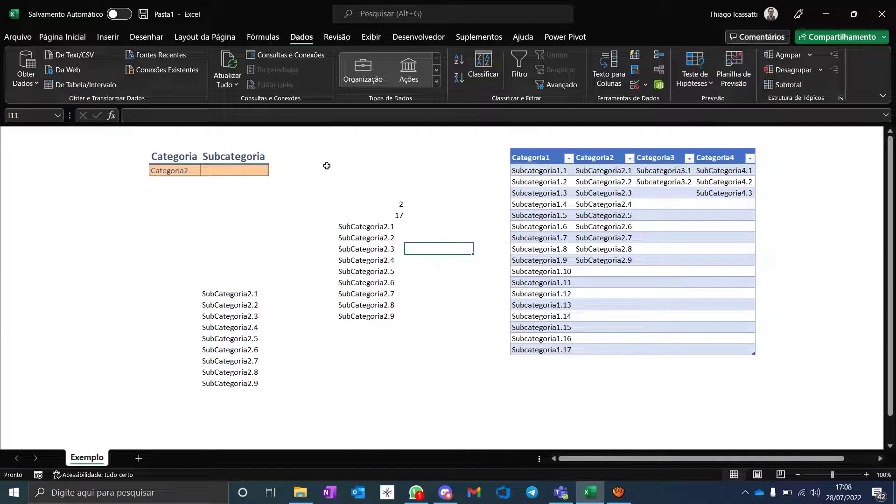
Review the CORRESP formula in H7 and the Subcategoria drop-down cell F4.
{"action": "key", "text": "Left"}
{"action": "key", "text": "ctrl+Up"}
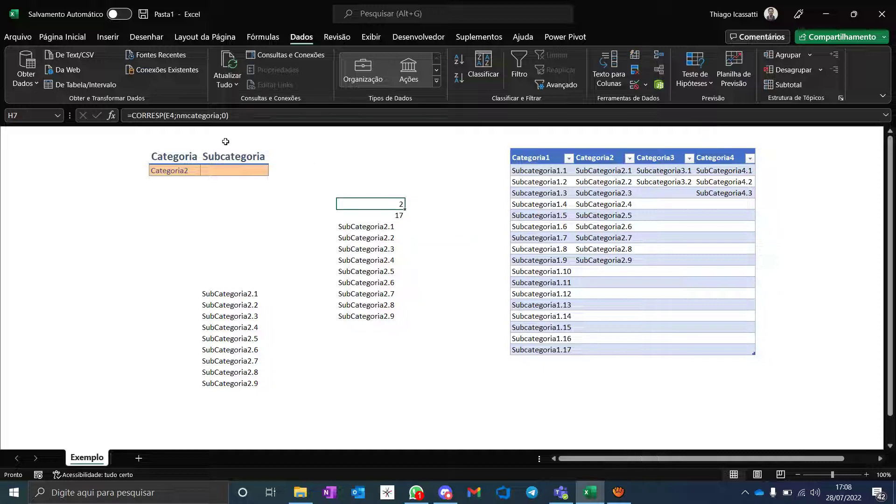
{"action": "key", "text": "Up"}
{"action": "key", "text": "Up"}
{"action": "key", "text": "Up"}
{"action": "key", "text": "Left"}
{"action": "key", "text": "Left"}
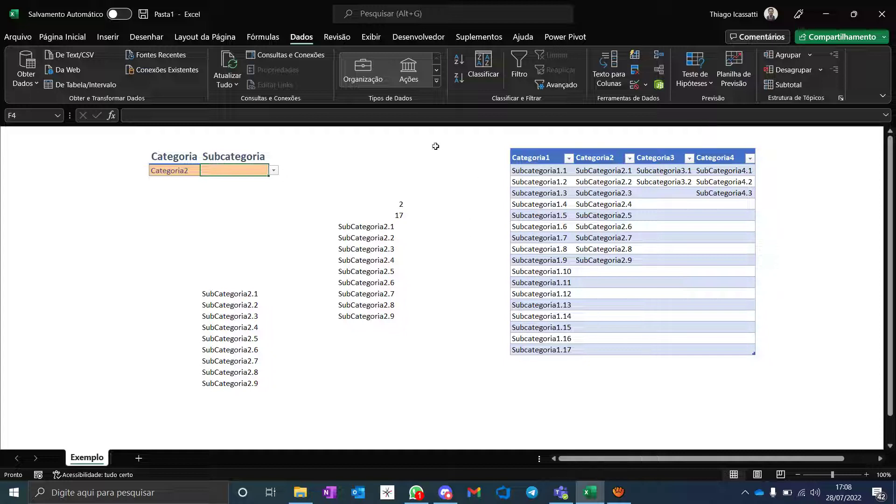
Examine the subcategory table, comparing the filled and blank cells under Categoria1, Categoria2 and Categoria3.
{"action": "key", "text": "ctrl+Right"}
{"action": "key", "text": "Right"}
{"action": "key", "text": "Right"}
{"action": "key", "text": "Right"}
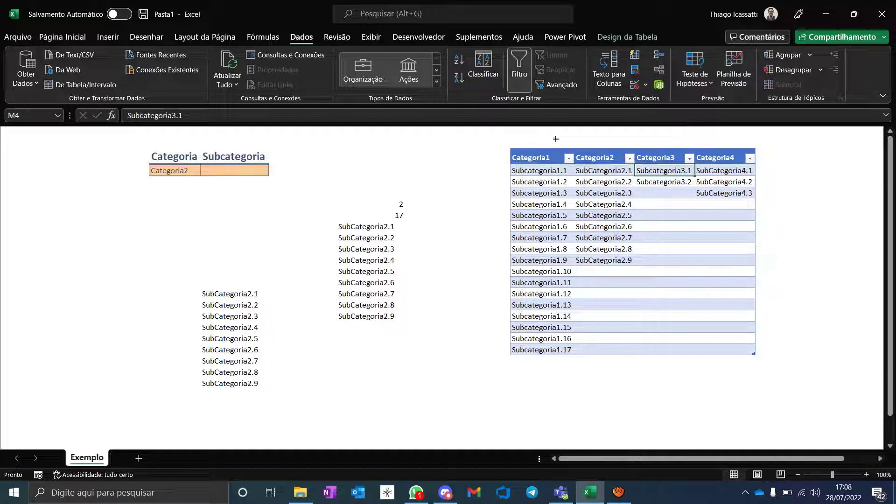
{"action": "key", "text": "ctrl+Down"}
{"action": "key", "text": "ctrl+Left"}
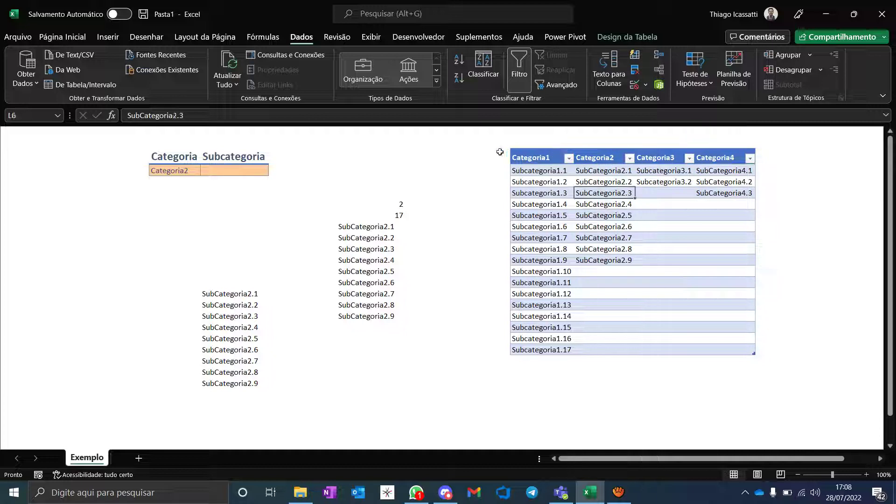
{"action": "key", "text": "Left"}
{"action": "key", "text": "Down"}
{"action": "key", "text": "Down"}
{"action": "key", "text": "Down"}
{"action": "key", "text": "Down"}
{"action": "key", "text": "Down"}
{"action": "key", "text": "Down"}
{"action": "key", "text": "Down"}
{"action": "key", "text": "Down"}
{"action": "key", "text": "Down"}
{"action": "key", "text": "Up"}
{"action": "key", "text": "Up"}
{"action": "key", "text": "Up"}
{"action": "key", "text": "Up"}
{"action": "key", "text": "Up"}
{"action": "key", "text": "Right"}
{"action": "key", "text": "Right"}
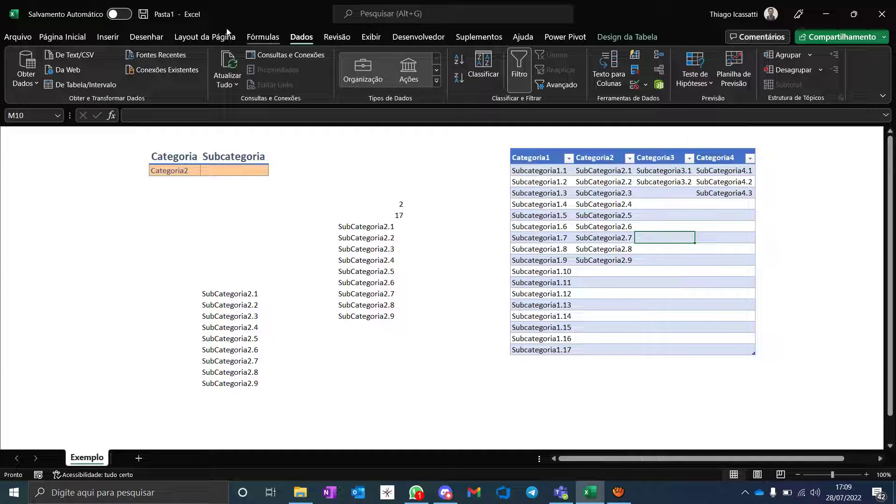
Look over the defined-name commands, followed by the FILTRO formula with its two DESLOC ranges in H9.
{"action": "left_click", "coordinate": [252, 38]}
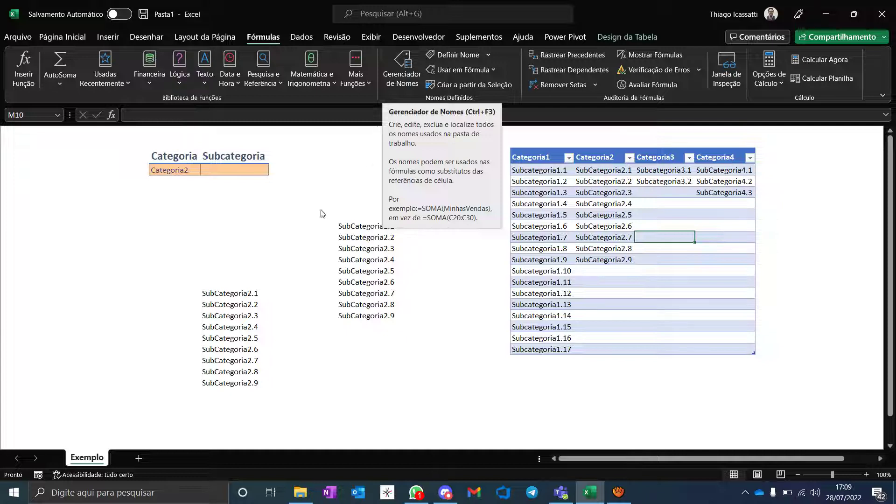
{"action": "left_click", "coordinate": [289, 203]}
{"action": "key", "text": "Up"}
{"action": "key", "text": "Right"}
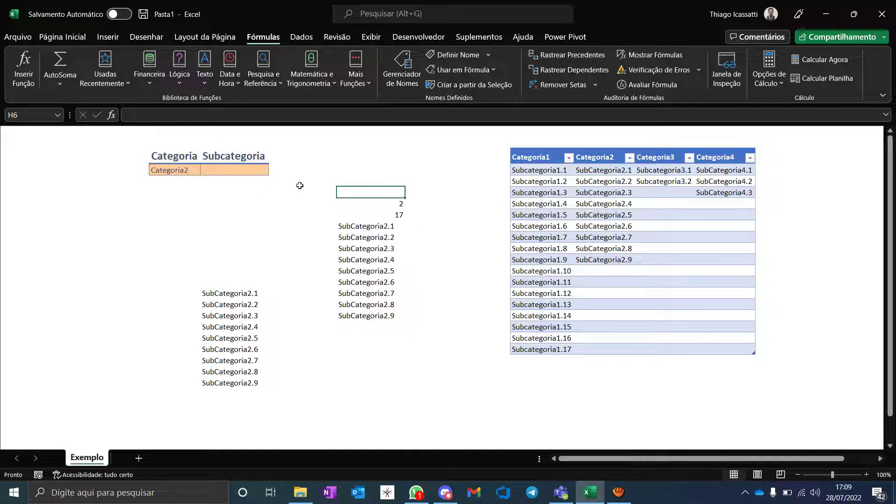
{"action": "key", "text": "Down"}
{"action": "key", "text": "Down"}
{"action": "key", "text": "Down"}
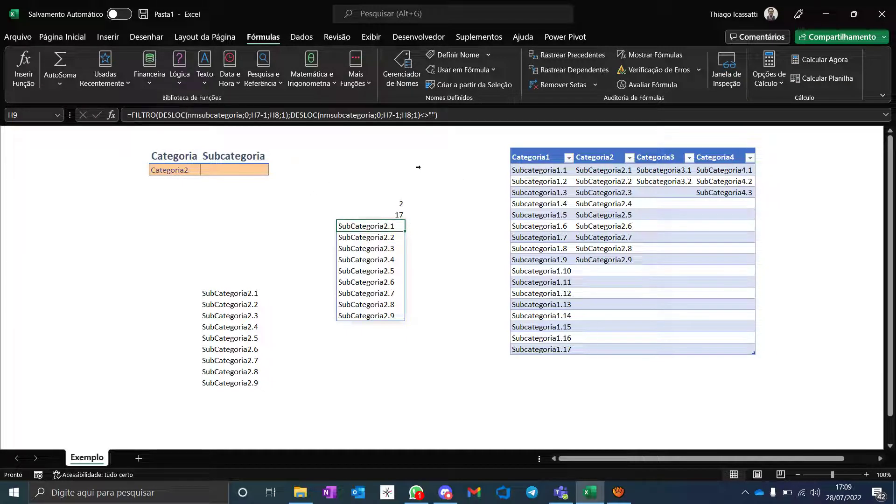
Select the Categoria1 entries in the table from Subcategoria1.1 through Subcategoria1.17.
{"action": "key", "text": "ctrl+Right"}
{"action": "key", "text": "ctrl+Up"}
{"action": "key", "text": "Down"}
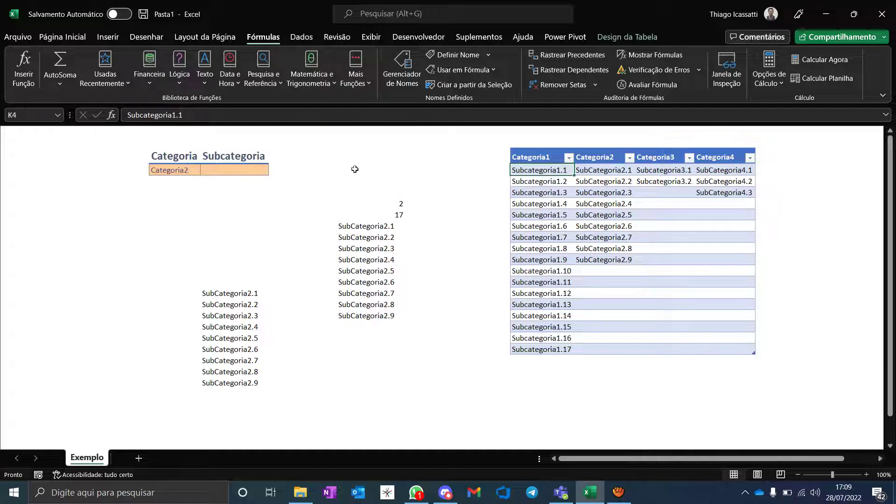
{"action": "key", "text": "Up"}
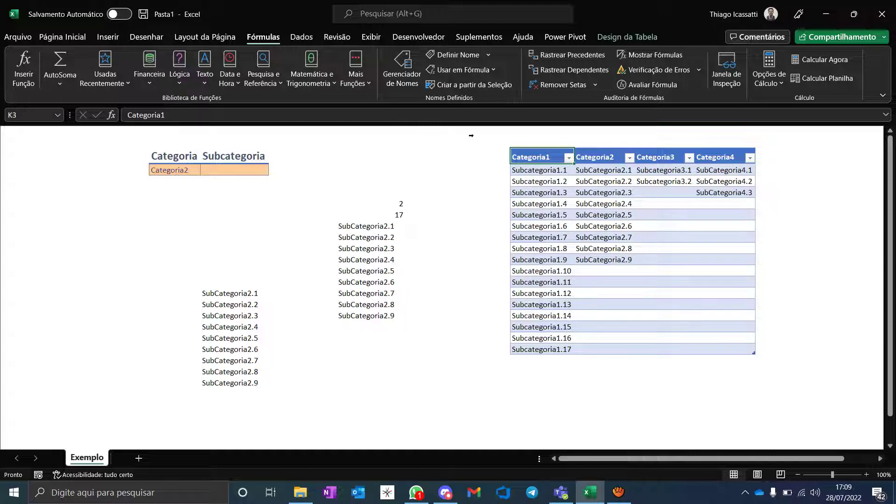
{"action": "key", "text": "Down"}
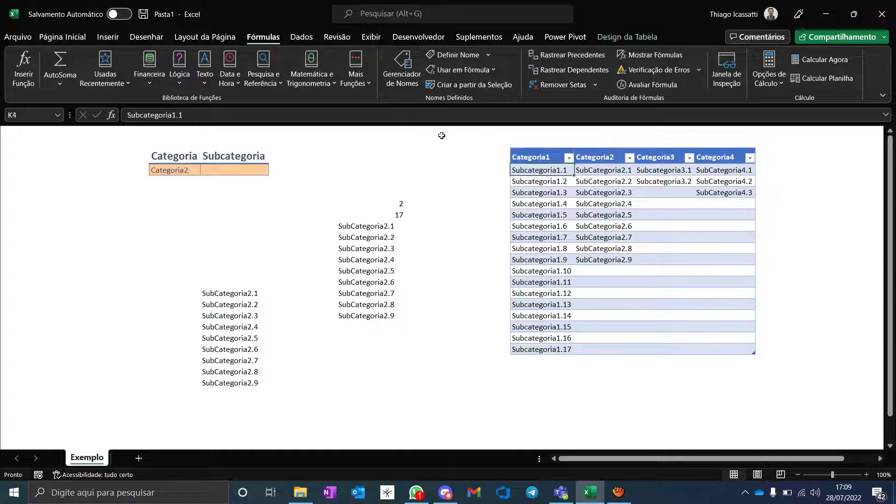
{"action": "key", "text": "shift+Down"}
{"action": "key", "text": "shift+Down"}
{"action": "key", "text": "shift+Down"}
{"action": "key", "text": "shift+Down"}
{"action": "key", "text": "shift+Down"}
{"action": "key", "text": "shift+Down"}
{"action": "key", "text": "shift+Down"}
{"action": "key", "text": "shift+Down"}
{"action": "key", "text": "shift+Down"}
{"action": "key", "text": "shift+Down"}
{"action": "key", "text": "shift+Down"}
{"action": "key", "text": "shift+Down"}
{"action": "key", "text": "shift+Down"}
{"action": "key", "text": "shift+Down"}
{"action": "key", "text": "shift+Down"}
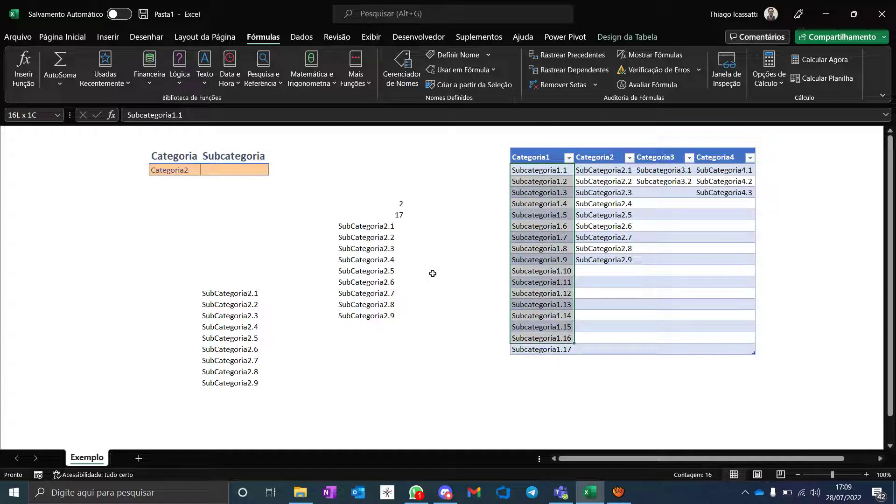
{"action": "key", "text": "shift+Down"}
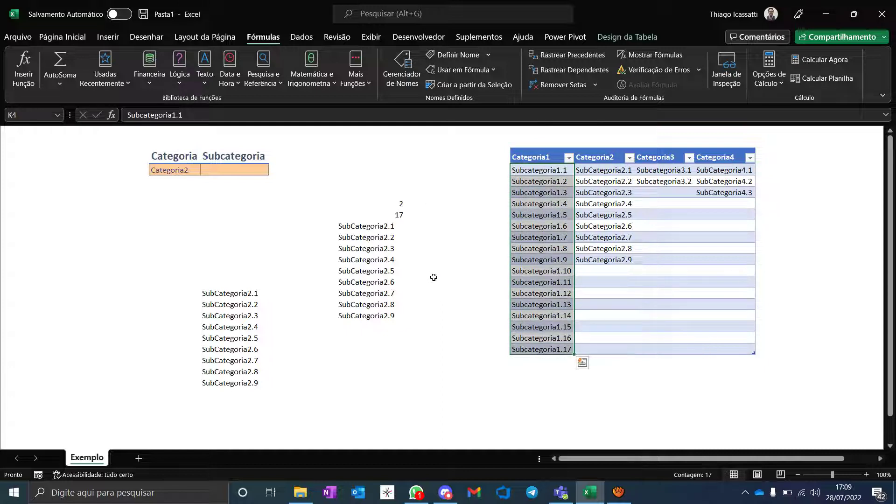
{"action": "left_click", "coordinate": [618, 492]}
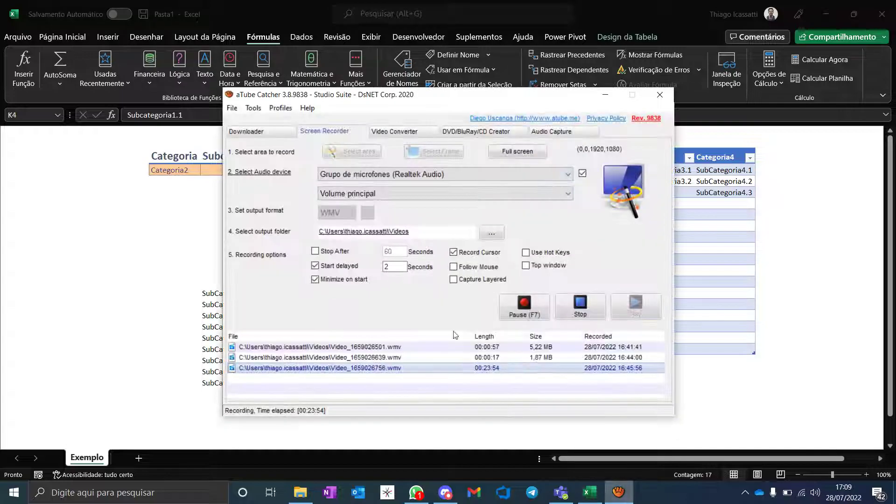